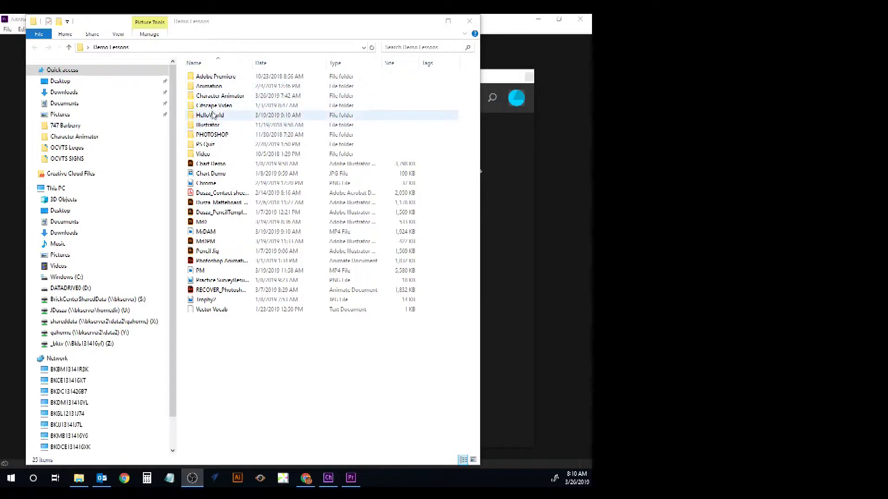
Step: Examine the frame width, frame height and frame rate of the Lead MP4 video in the Character Animator folder, and close the folder
{"action": "double_click", "coordinate": [214, 97]}
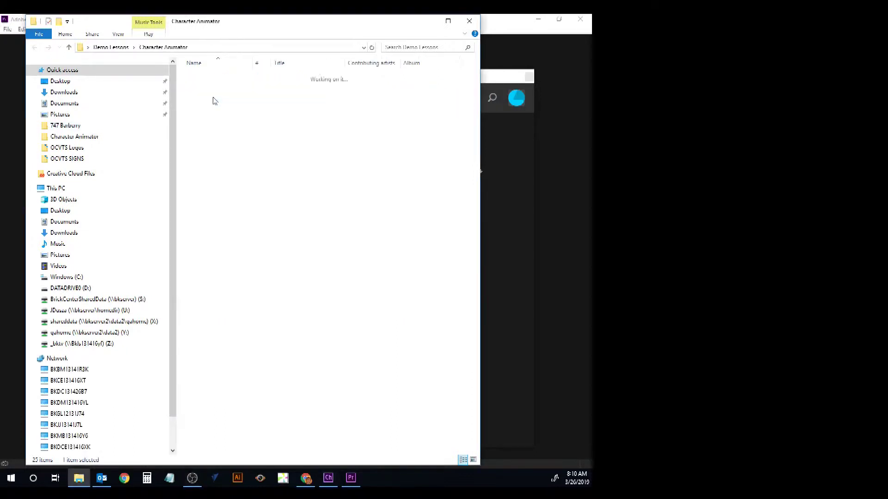
{"action": "right_click", "coordinate": [208, 90]}
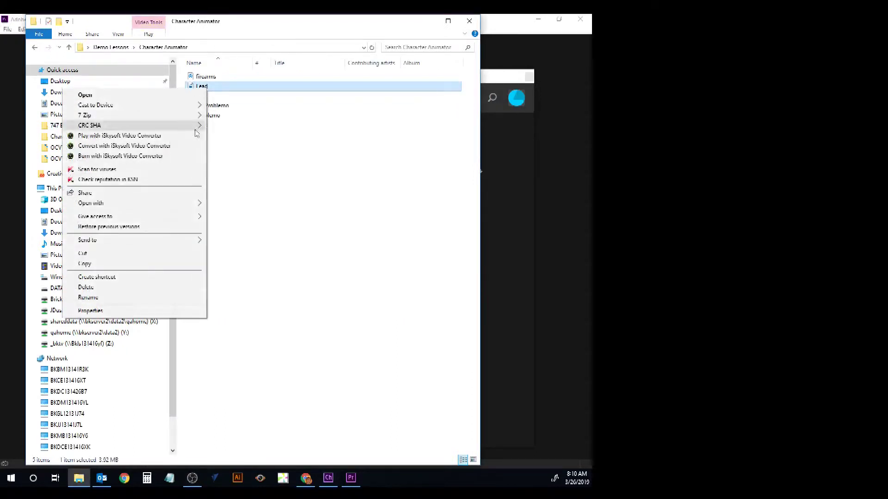
{"action": "left_click", "coordinate": [145, 311]}
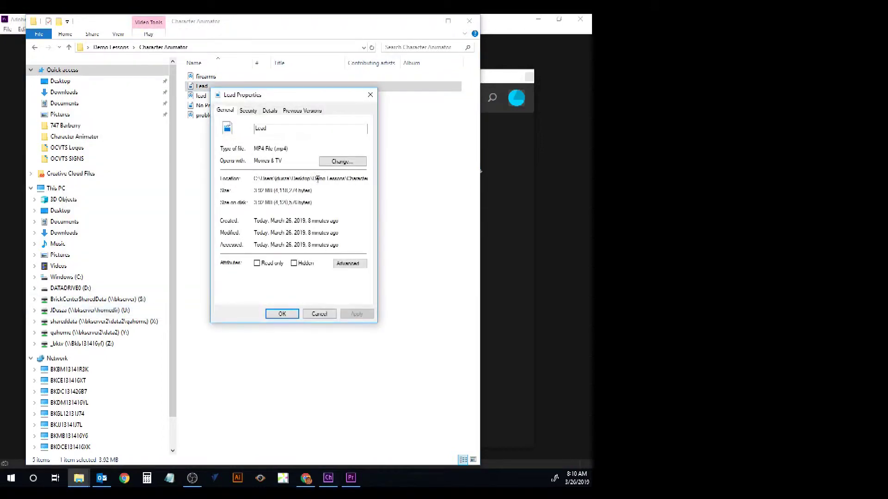
{"action": "left_click", "coordinate": [270, 111]}
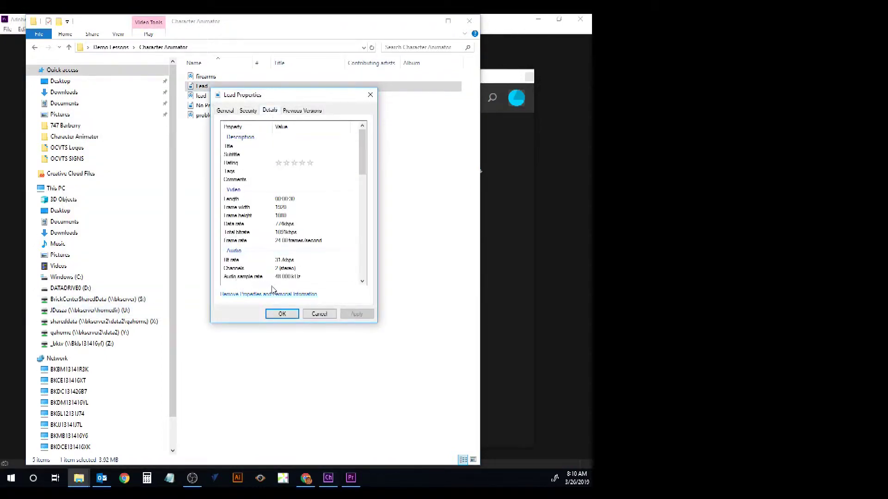
{"action": "left_click", "coordinate": [278, 209]}
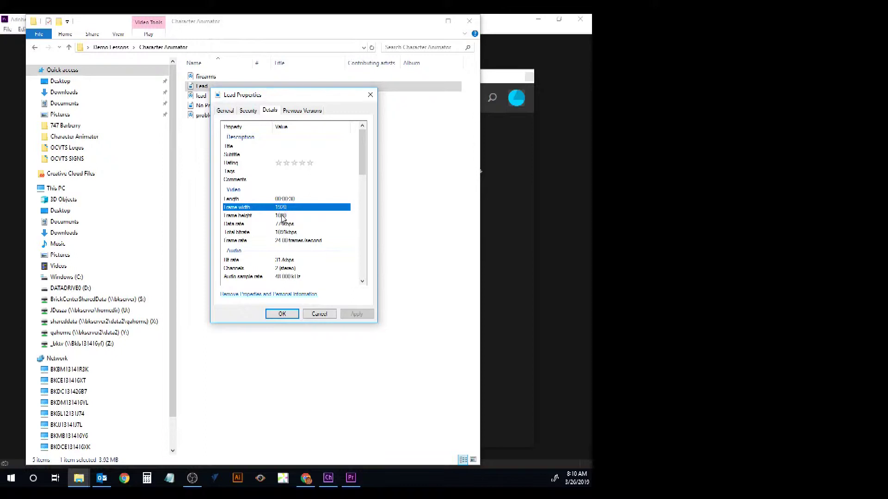
{"action": "left_click", "coordinate": [283, 217]}
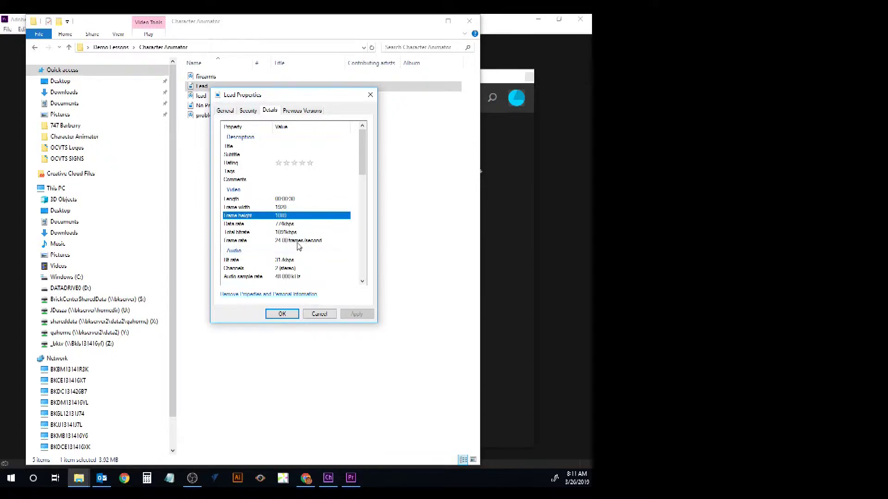
{"action": "left_click", "coordinate": [288, 316]}
{"action": "left_click", "coordinate": [468, 21]}
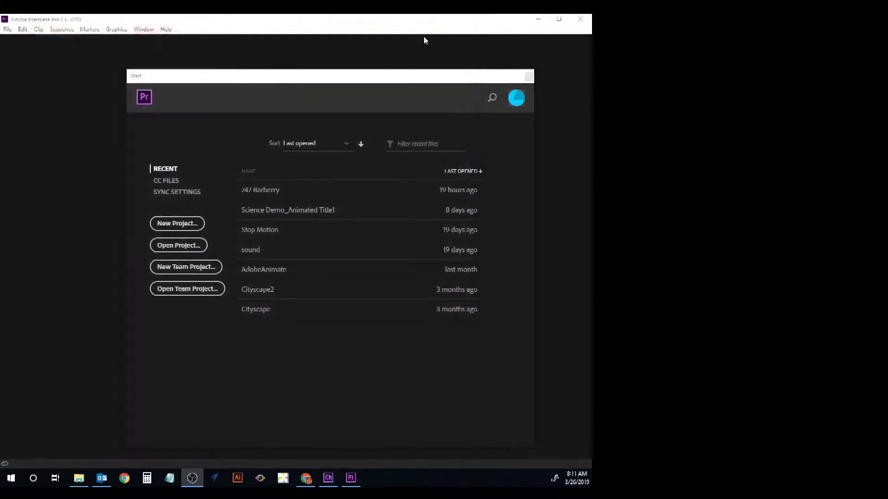
Step: Start a new project and set its location to the Adobe Premiere folder inside Demo Lessons on the Desktop
{"action": "left_click", "coordinate": [177, 224]}
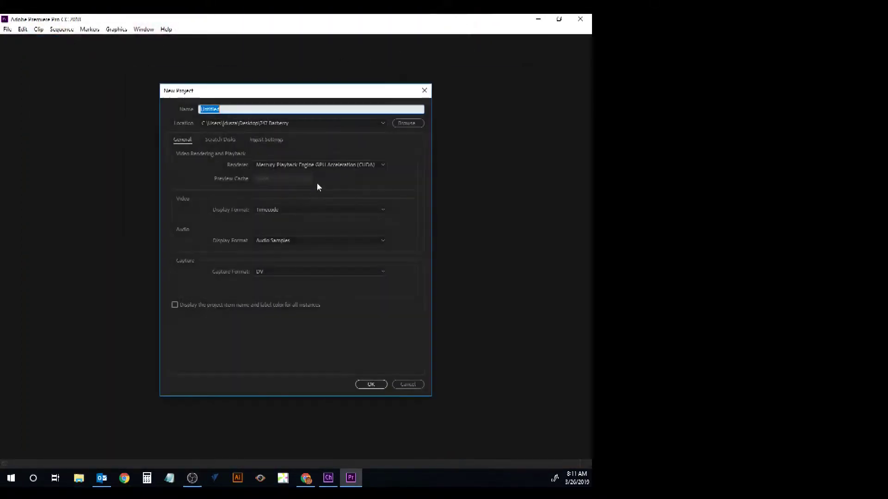
{"action": "left_click", "coordinate": [398, 123]}
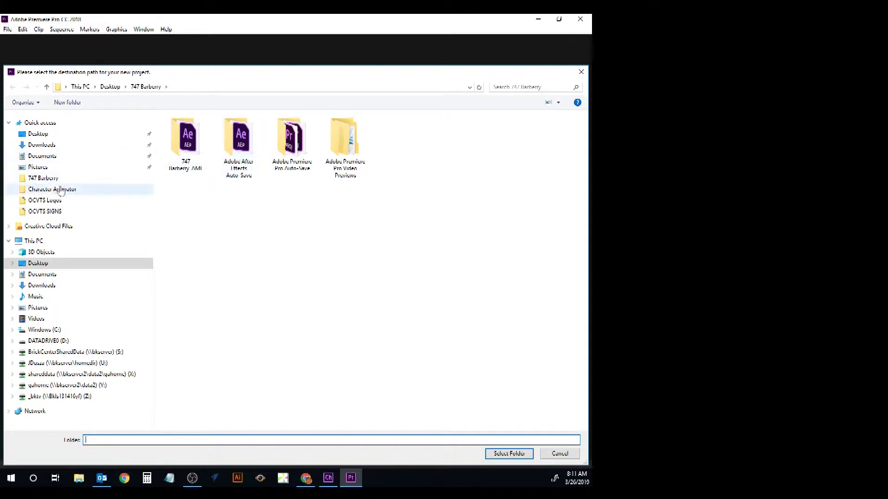
{"action": "left_click", "coordinate": [37, 137]}
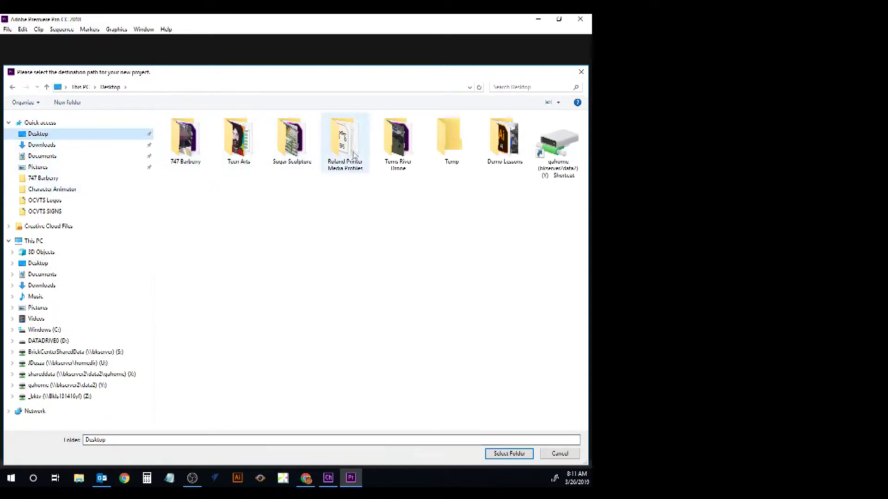
{"action": "double_click", "coordinate": [491, 145]}
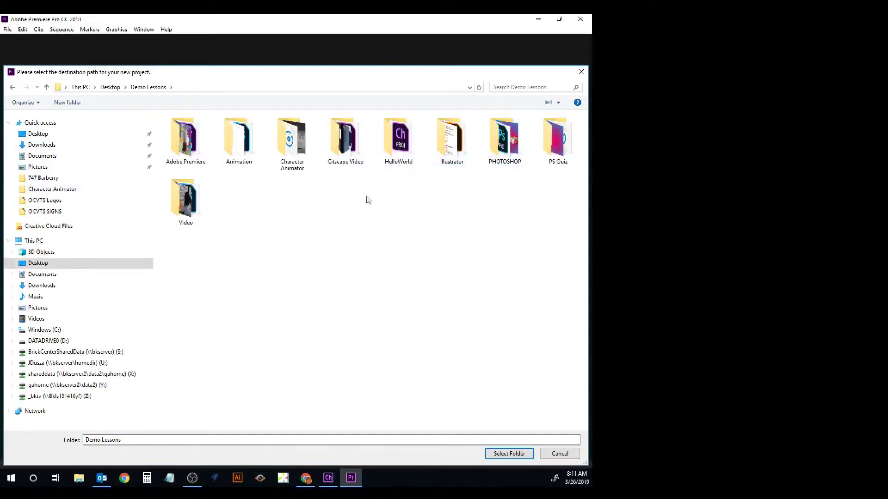
{"action": "double_click", "coordinate": [185, 139]}
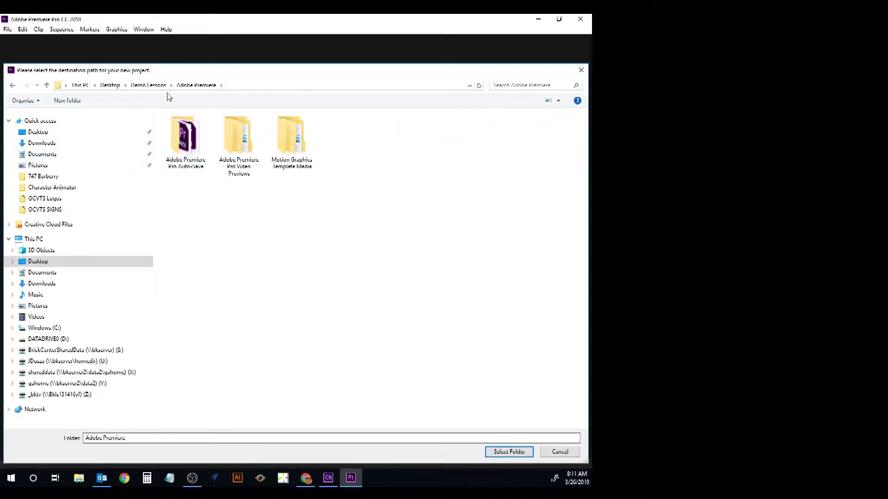
{"action": "left_click", "coordinate": [148, 87]}
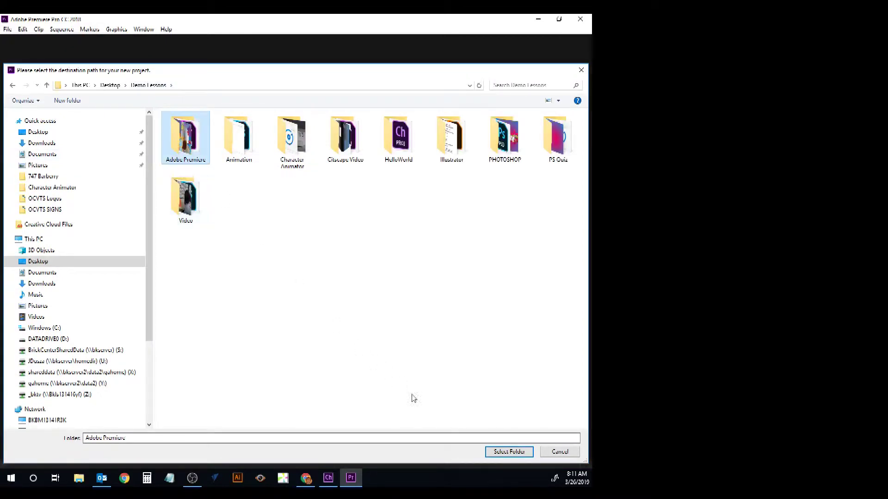
{"action": "left_click", "coordinate": [508, 452]}
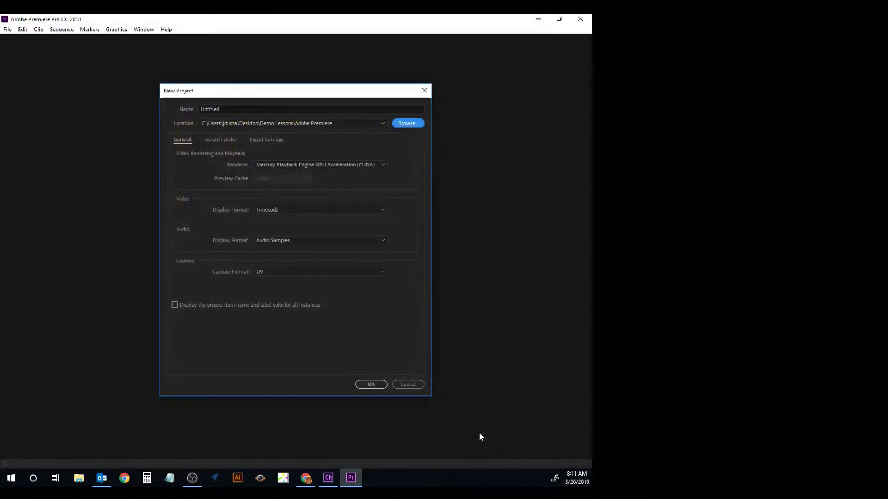
Step: Name the project "Character Scene Demo", check its destination folder, and create it with the default settings
{"action": "left_click", "coordinate": [247, 110]}
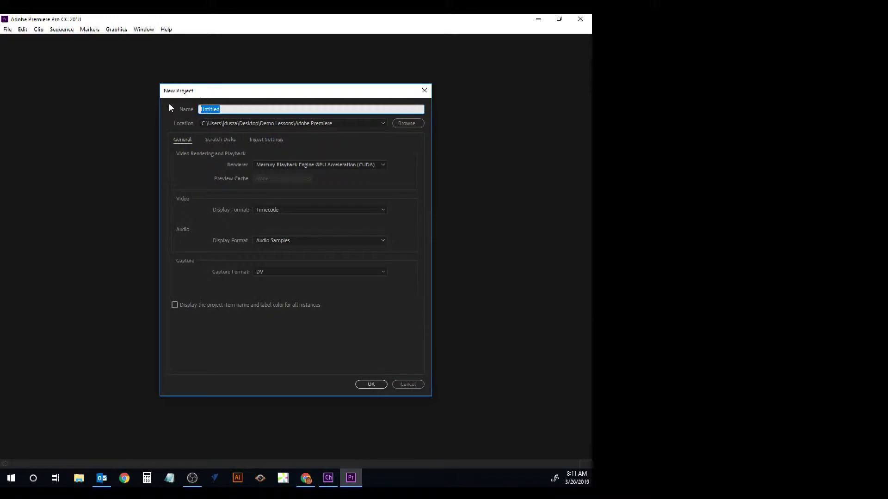
{"action": "type", "text": "Character Scene Demo"}
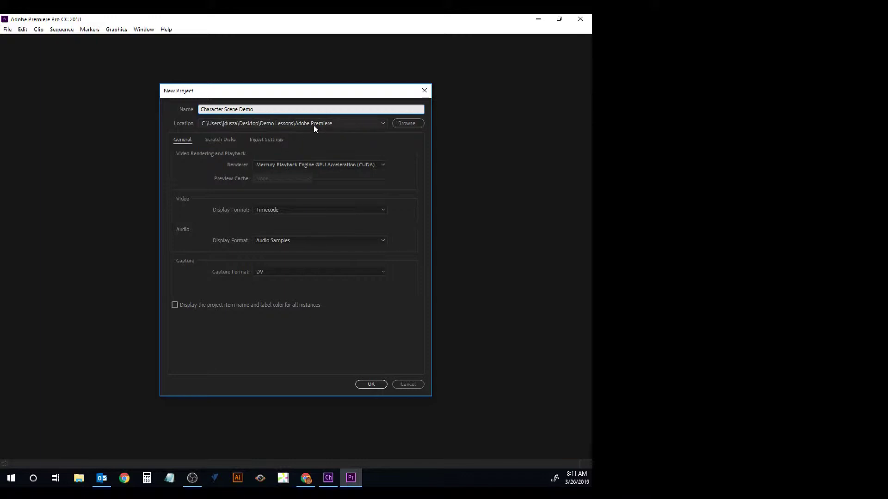
{"action": "left_click", "coordinate": [412, 124]}
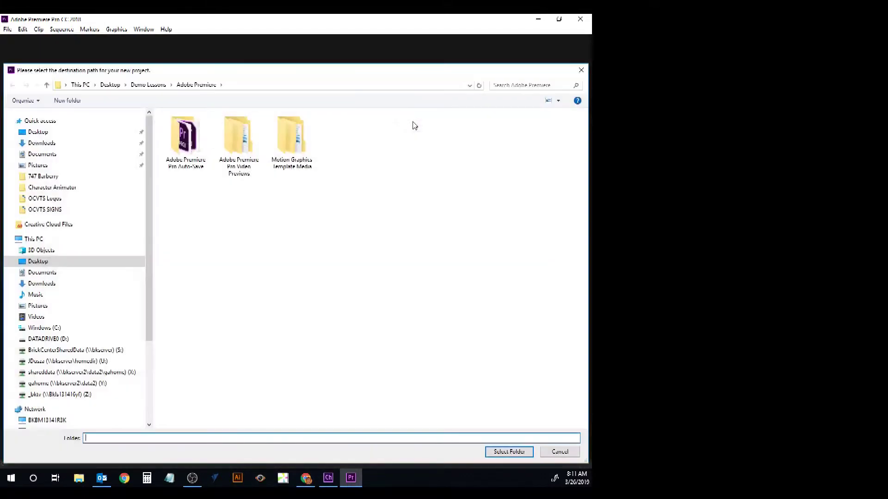
{"action": "left_click", "coordinate": [555, 452]}
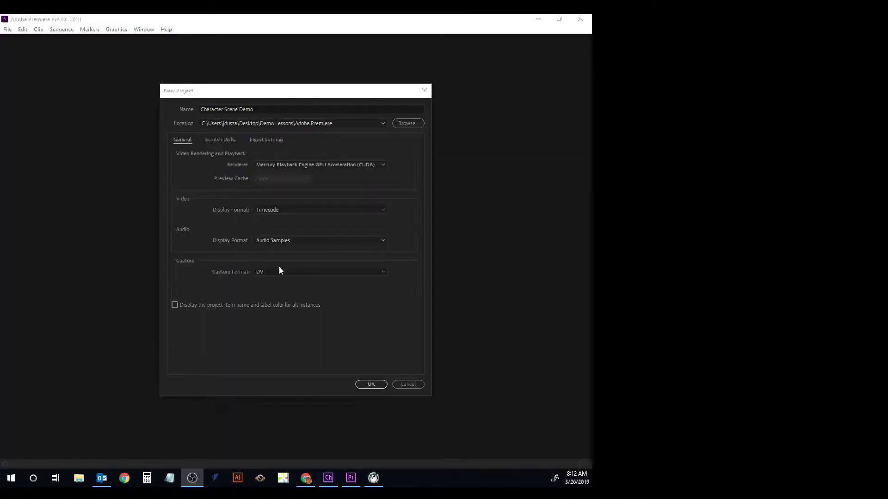
{"action": "left_click", "coordinate": [372, 384]}
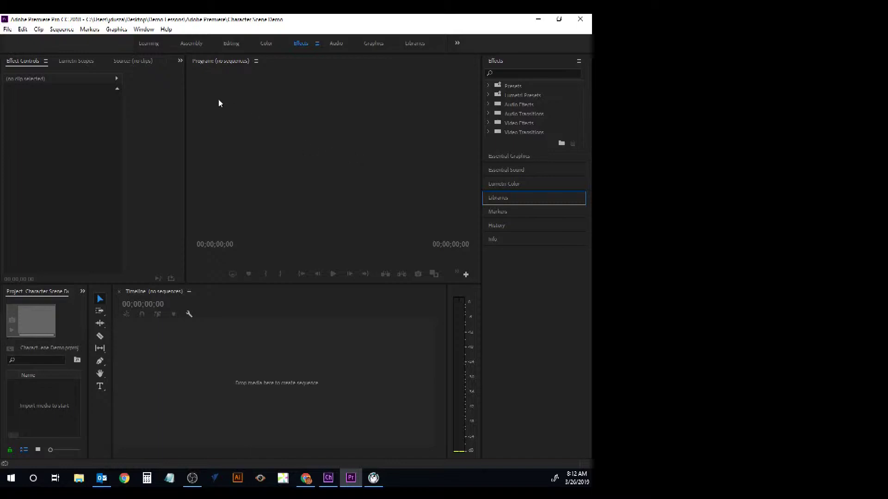
Step: Switch the project window to the Assembly workspace
{"action": "left_click", "coordinate": [148, 44]}
{"action": "left_click", "coordinate": [191, 44]}
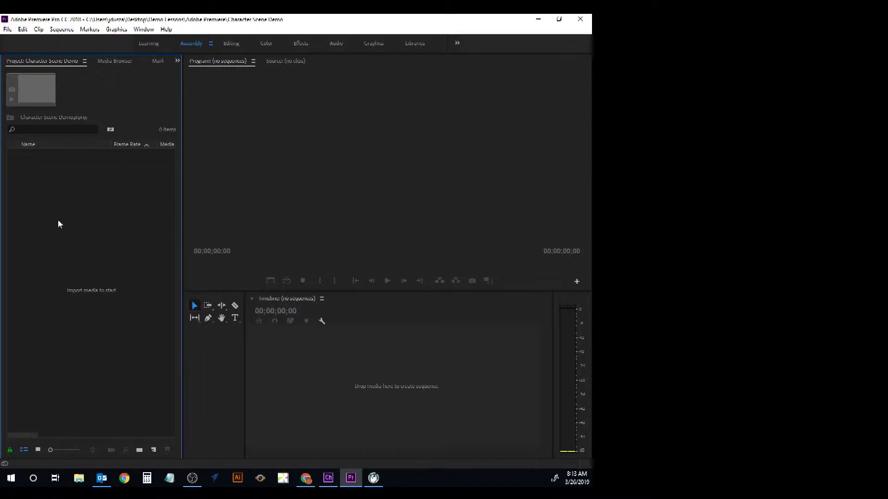
{"action": "right_click", "coordinate": [77, 250]}
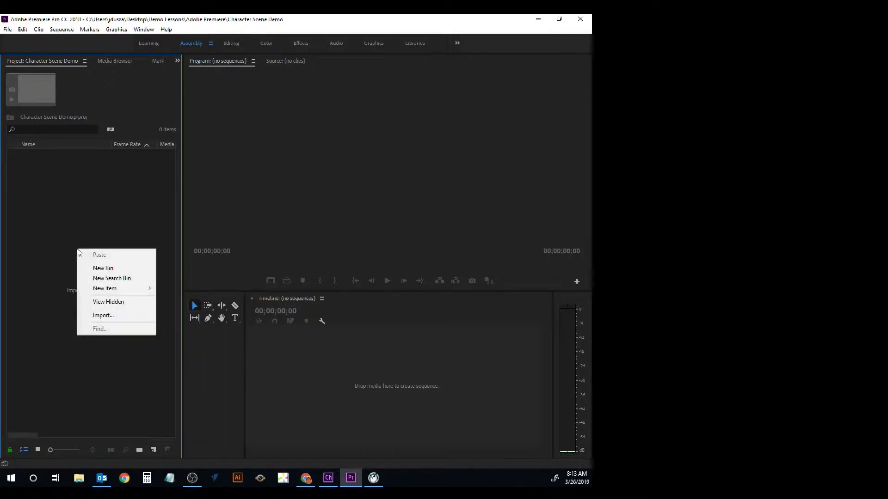
{"action": "left_click", "coordinate": [86, 202]}
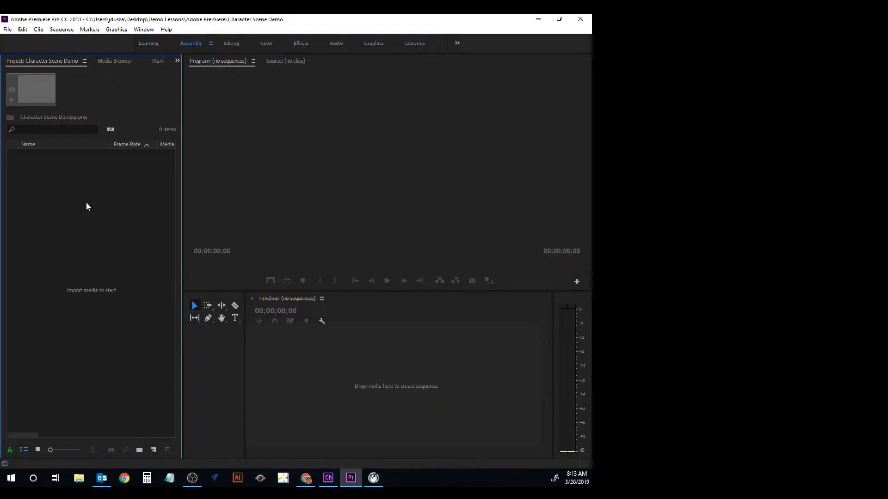
Step: Import the Lead and No Problemo MP4 videos from the Character Animator folder in Demo Lessons into the project
{"action": "right_click", "coordinate": [84, 207]}
{"action": "left_click", "coordinate": [100, 274]}
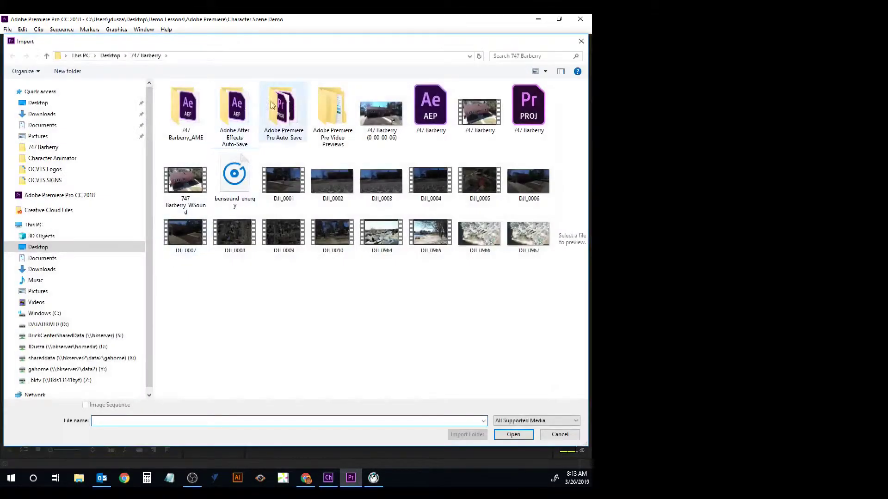
{"action": "left_click", "coordinate": [110, 55]}
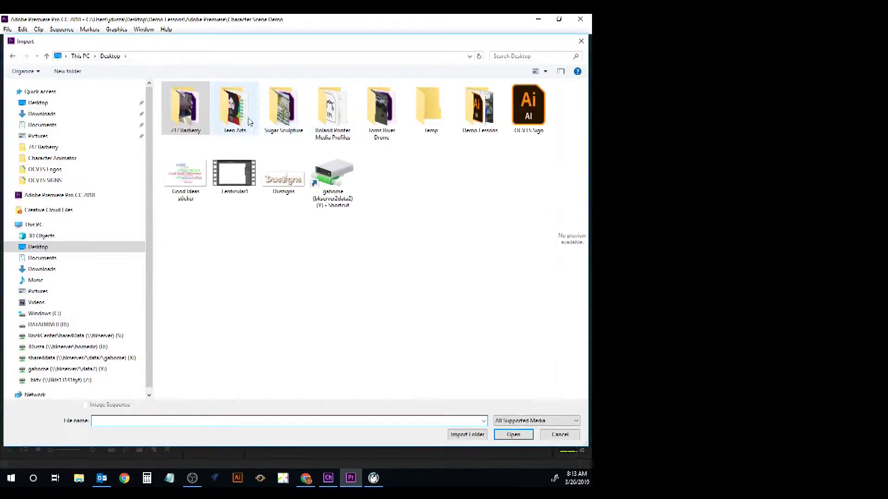
{"action": "double_click", "coordinate": [479, 108]}
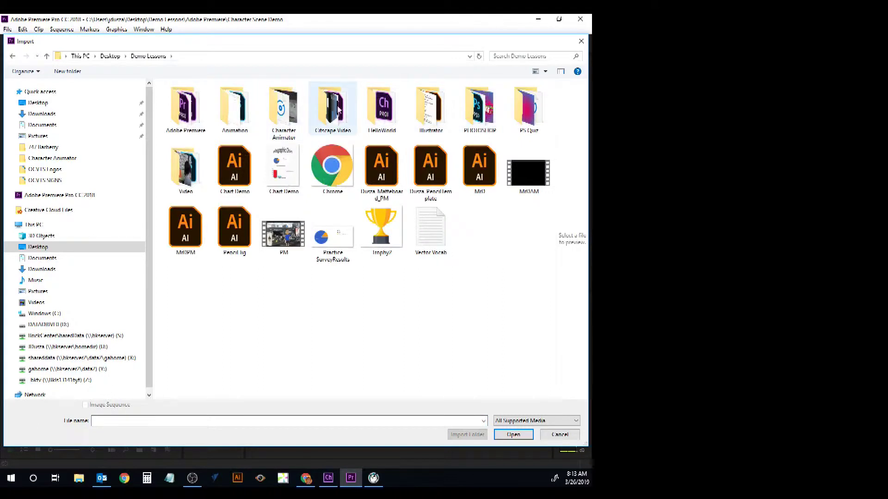
{"action": "double_click", "coordinate": [284, 108]}
{"action": "left_click", "coordinate": [199, 108]}
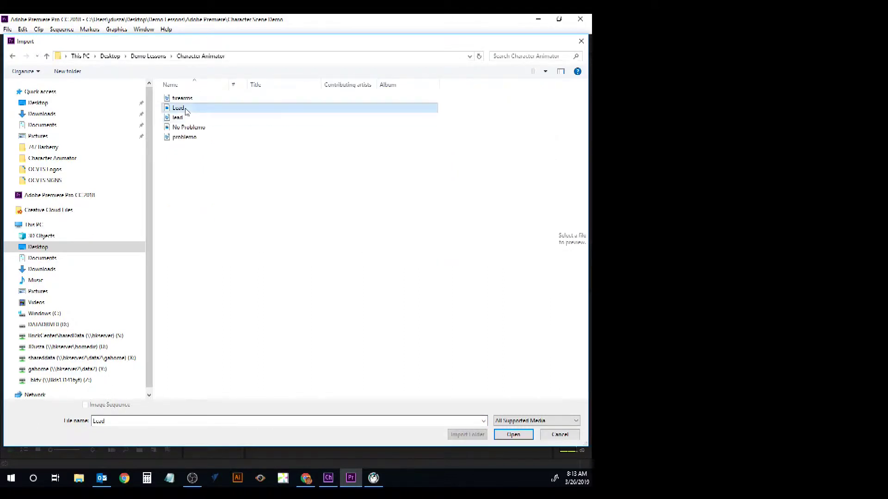
{"action": "left_click", "coordinate": [189, 128], "text": "shift"}
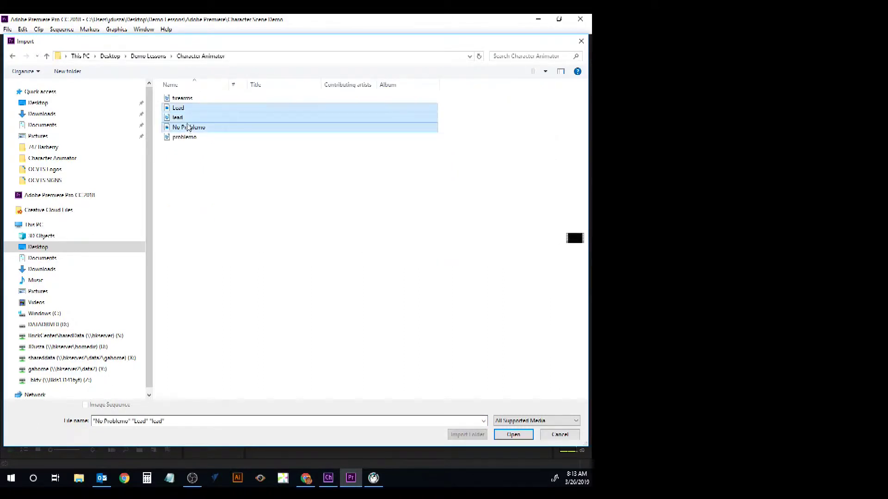
{"action": "left_click", "coordinate": [183, 119]}
{"action": "left_click", "coordinate": [183, 108]}
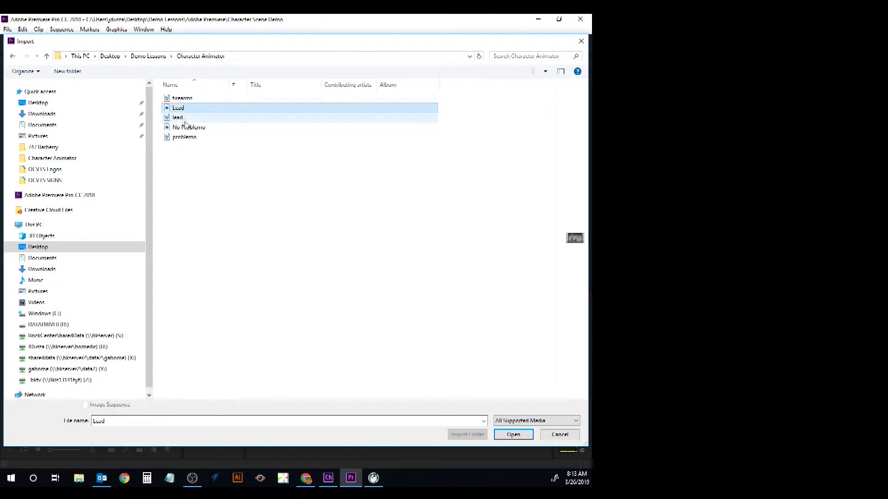
{"action": "left_click", "coordinate": [189, 127], "text": "ctrl"}
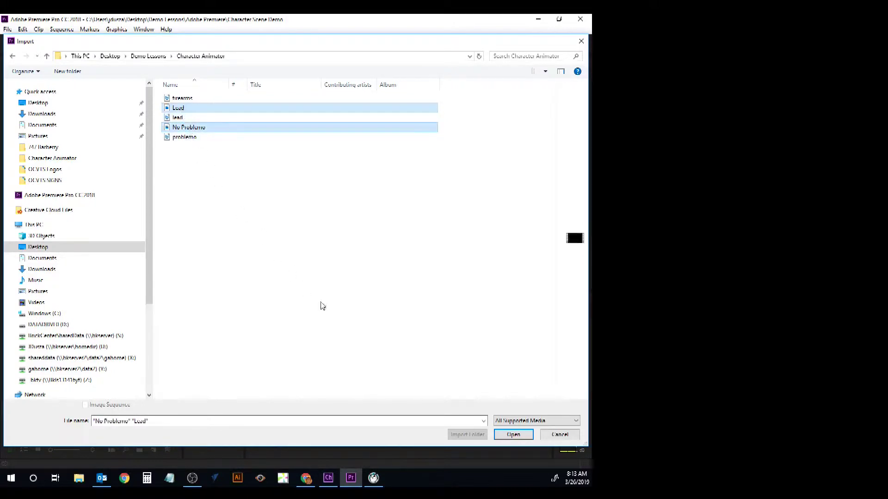
{"action": "left_click", "coordinate": [513, 434]}
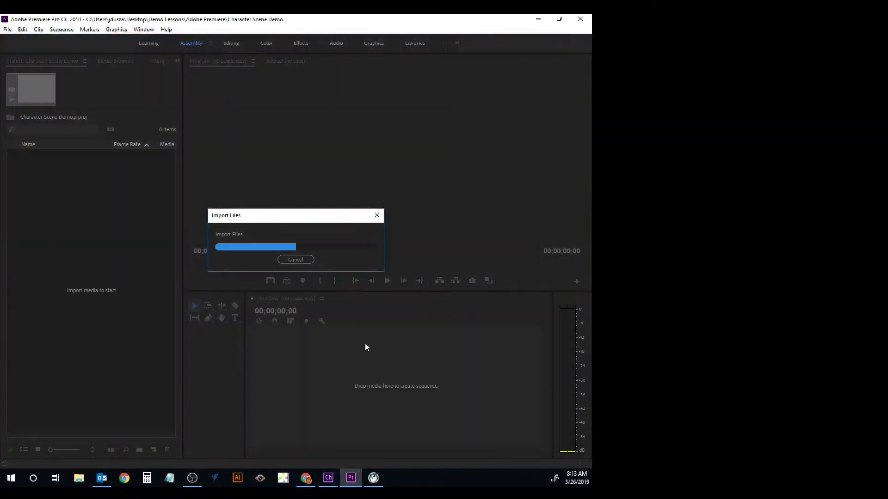
Step: Create a sequence by placing Lead.mp4 in the empty timeline, and play it back for about six seconds from the start
{"action": "left_click", "coordinate": [103, 236]}
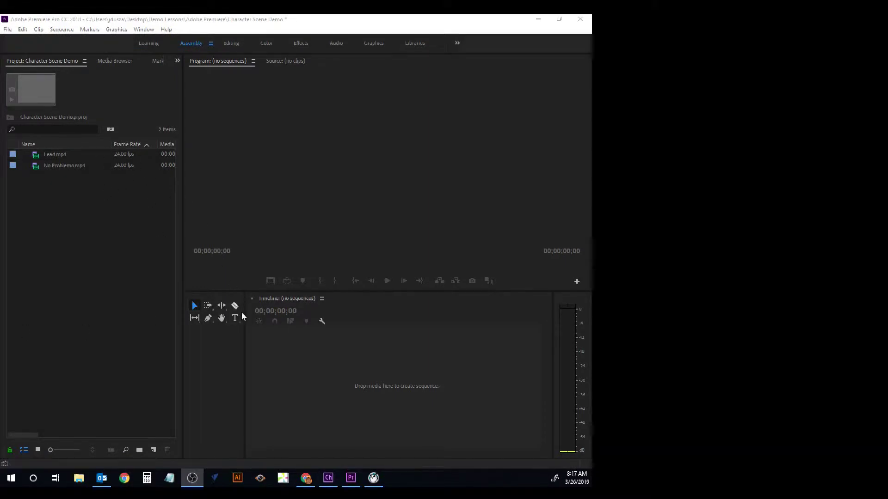
{"action": "left_click", "coordinate": [66, 212]}
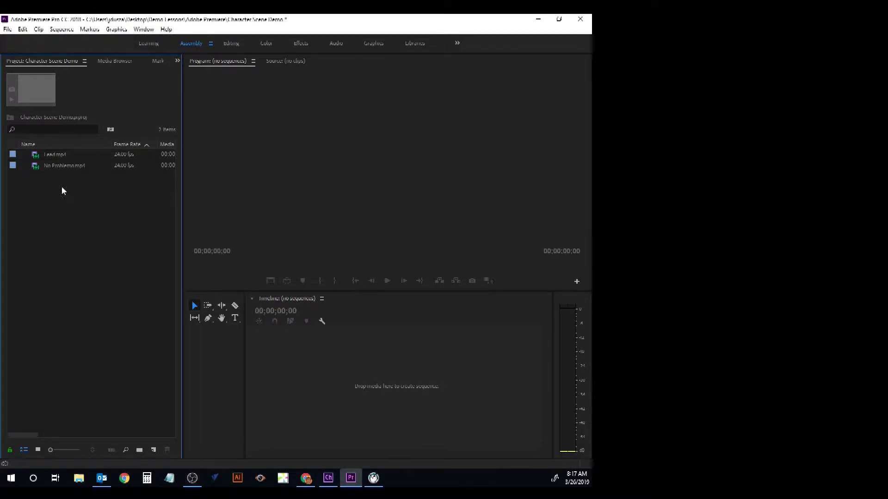
{"action": "left_click", "coordinate": [56, 157]}
{"action": "left_click_drag", "start_coordinate": [56, 157], "coordinate": [301, 364]}
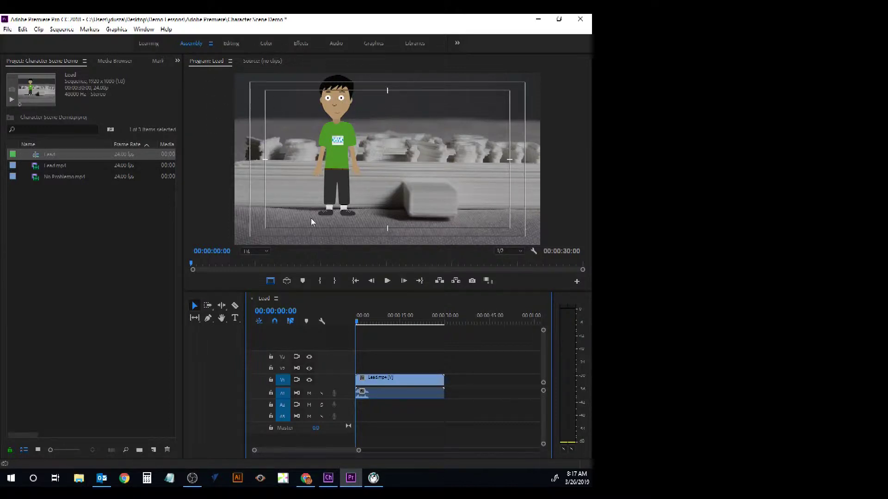
{"action": "left_click", "coordinate": [387, 281]}
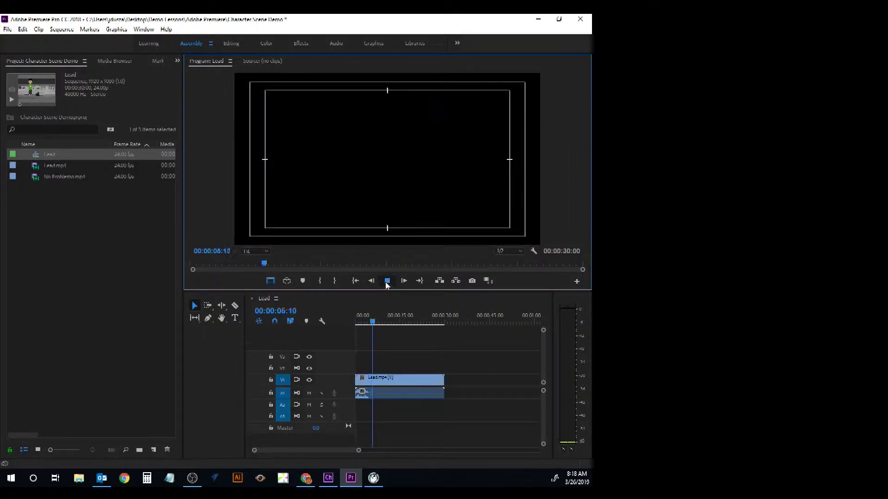
{"action": "left_click", "coordinate": [387, 282]}
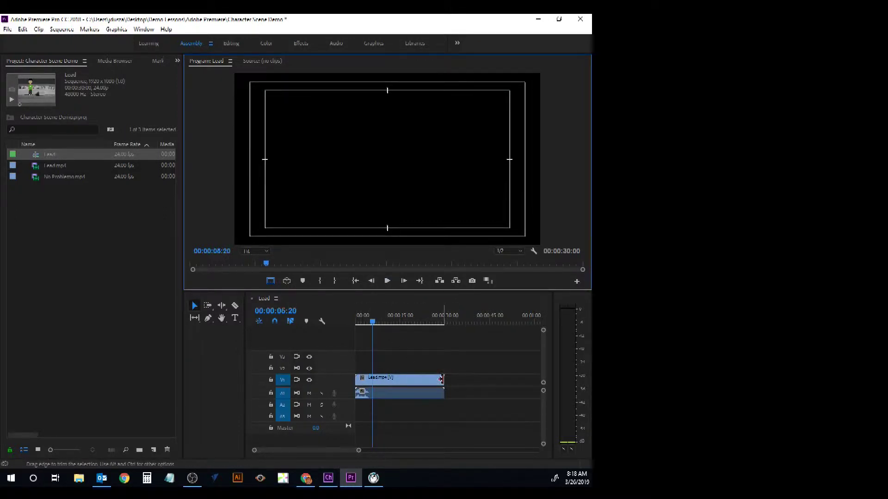
Step: Trim the end of the Lead clip to the playhead at about six seconds, and play the sequence from the start
{"action": "left_click_drag", "start_coordinate": [441, 379], "coordinate": [372, 379]}
{"action": "left_click_drag", "start_coordinate": [373, 323], "coordinate": [356, 325]}
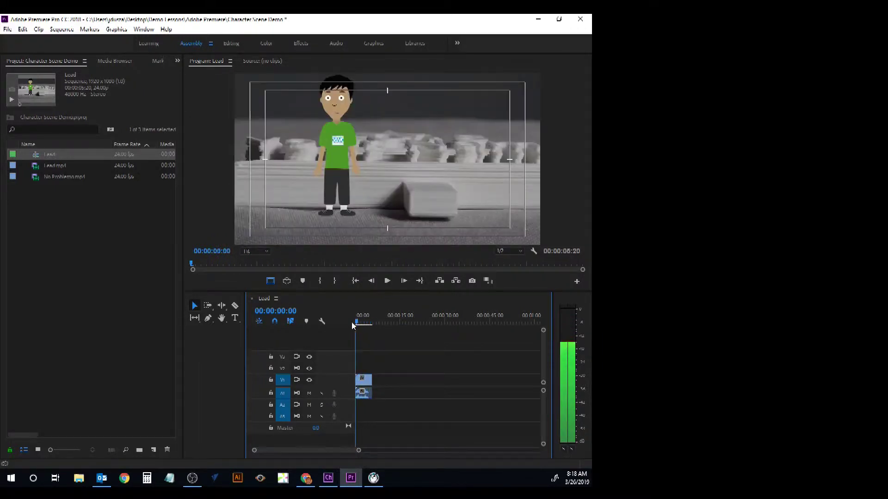
{"action": "left_click", "coordinate": [387, 281]}
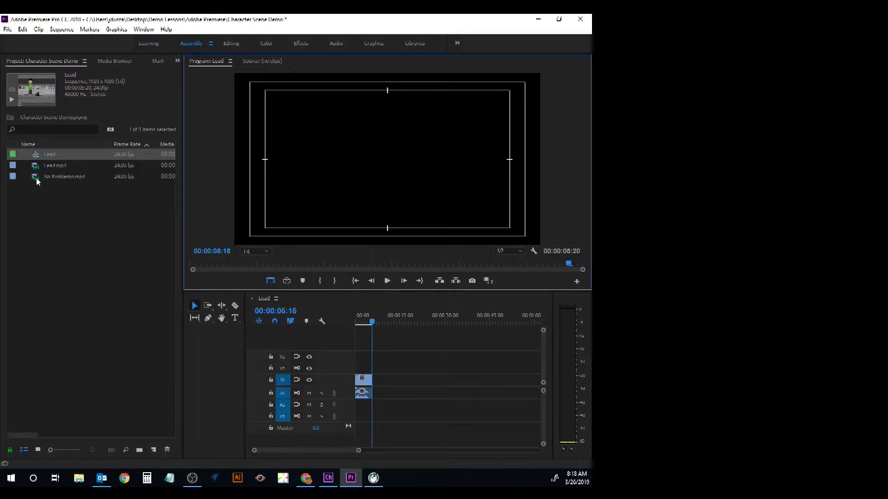
Step: Place No Problemo.mp4 directly after the Lead clip, play it, and trim its end to the playhead at 00:00:07:21
{"action": "left_click_drag", "start_coordinate": [37, 181], "coordinate": [382, 380]}
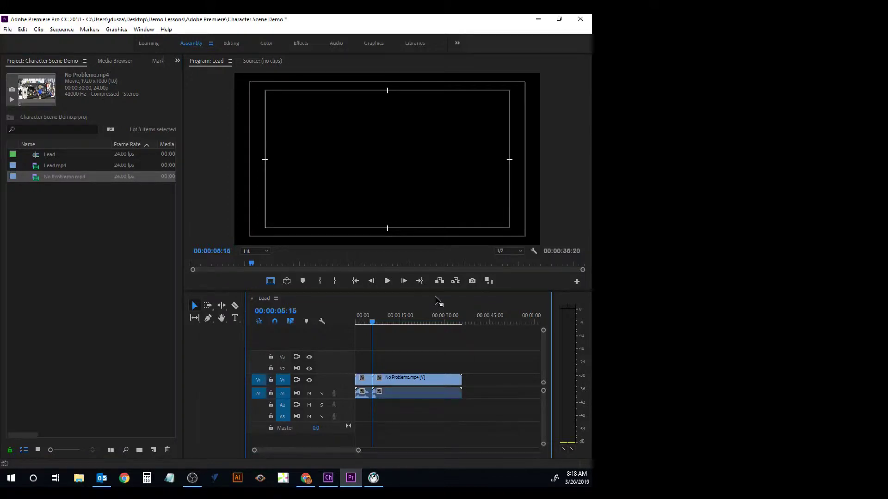
{"action": "left_click", "coordinate": [389, 282]}
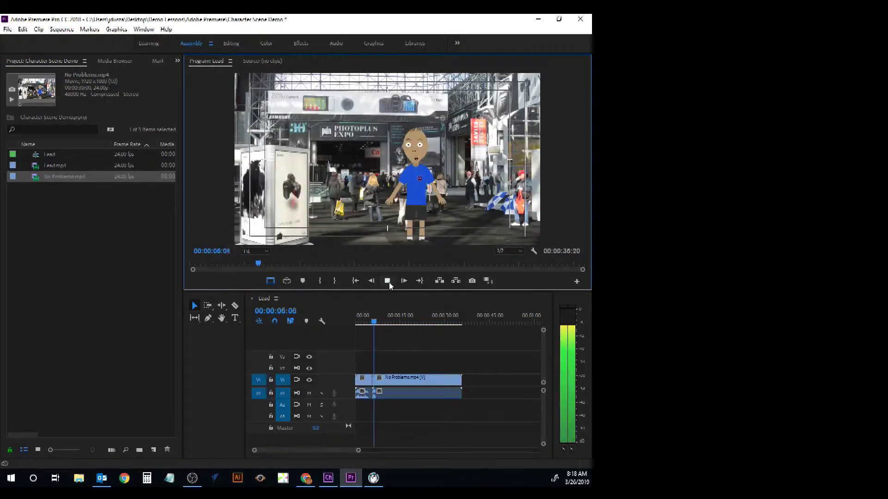
{"action": "left_click", "coordinate": [388, 282]}
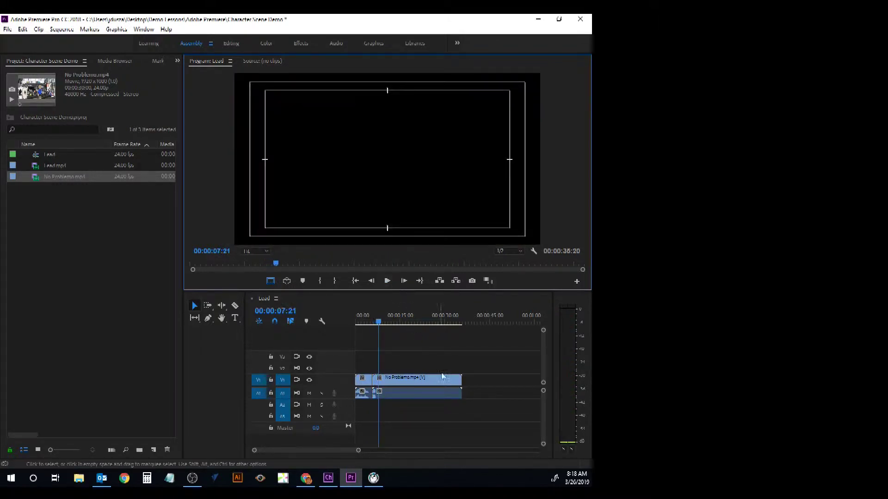
{"action": "left_click_drag", "start_coordinate": [459, 380], "coordinate": [378, 378]}
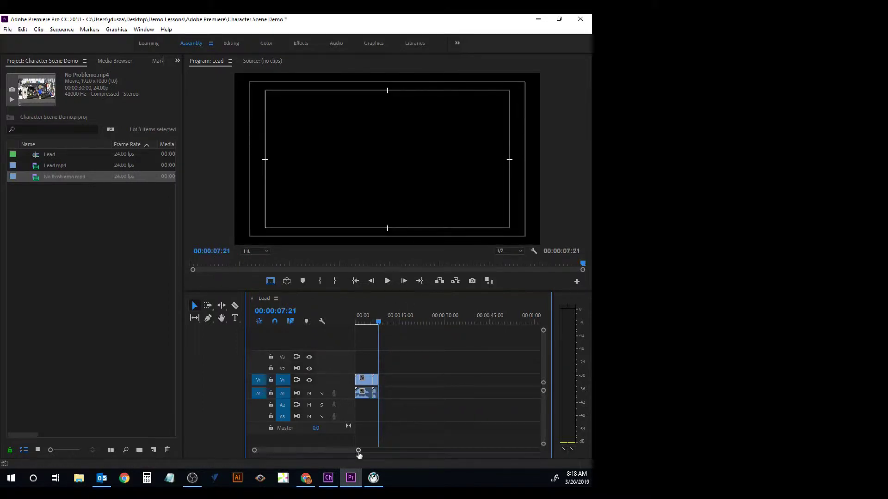
Step: Tighten the cut by shortening the Lead and No Problemo clips and closing the gap, with the playhead returned near the cut
{"action": "left_click_drag", "start_coordinate": [357, 455], "coordinate": [327, 458]}
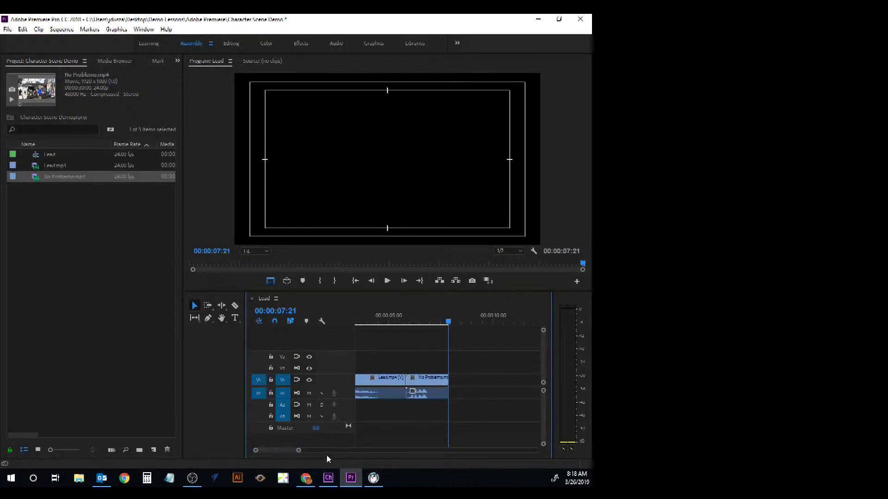
{"action": "left_click_drag", "start_coordinate": [447, 383], "coordinate": [403, 392]}
{"action": "left_click", "coordinate": [405, 380]}
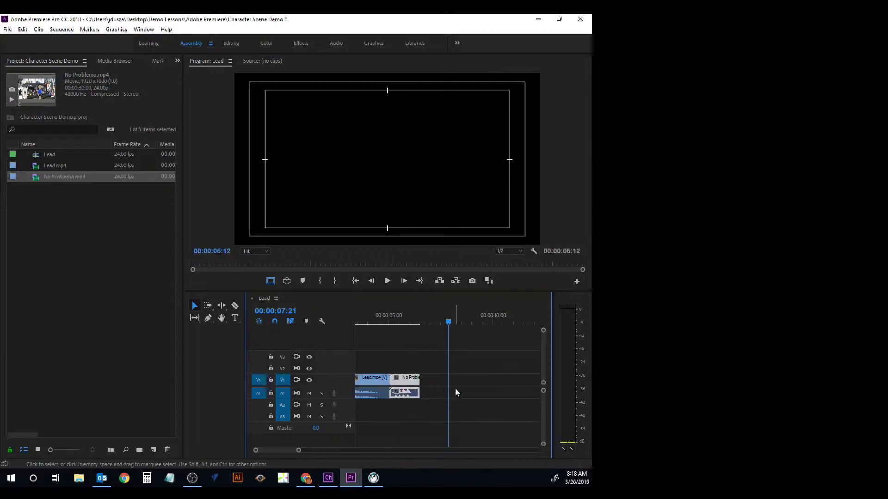
{"action": "left_click_drag", "start_coordinate": [449, 322], "coordinate": [391, 329]}
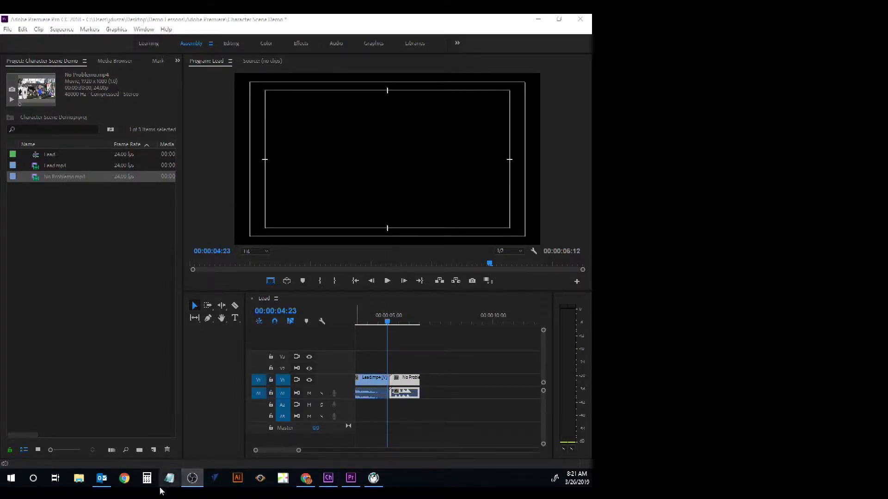
Step: Check the title requirements in the Character Scene Score Sheet in Google Docs in Chrome, and return to Premiere
{"action": "left_click", "coordinate": [306, 478]}
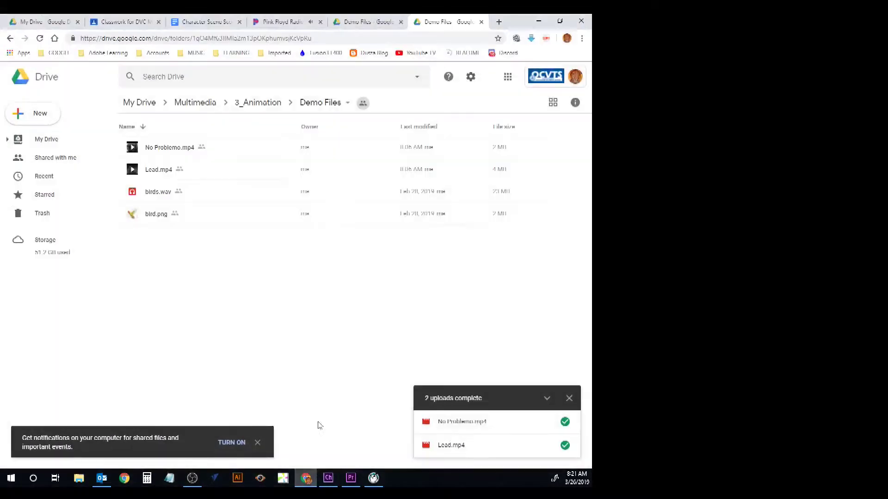
{"action": "left_click", "coordinate": [204, 22]}
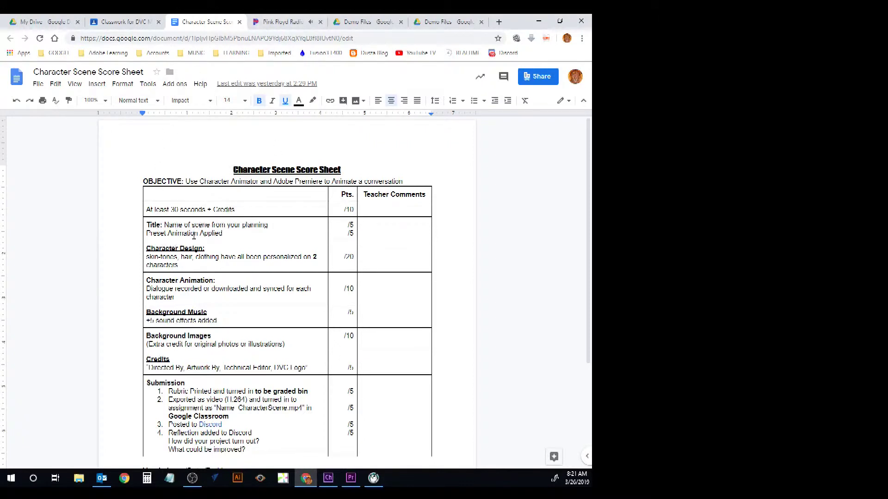
{"action": "left_click", "coordinate": [351, 478]}
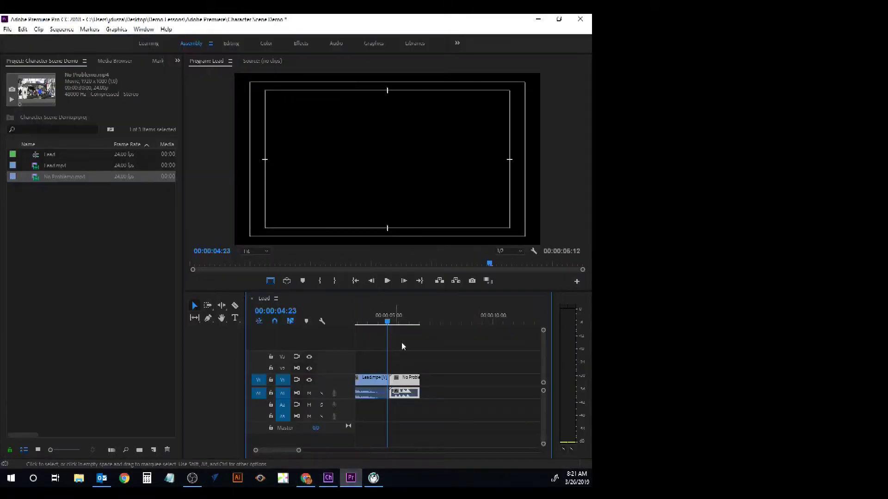
Step: Switch to the Graphics workspace and preview the Angled Image Caption template's animation in its info view
{"action": "left_click", "coordinate": [373, 43]}
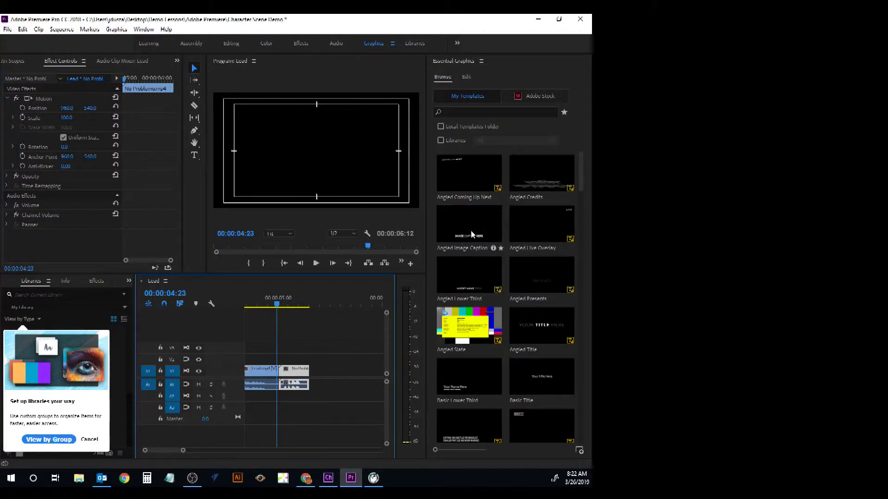
{"action": "left_click", "coordinate": [499, 241]}
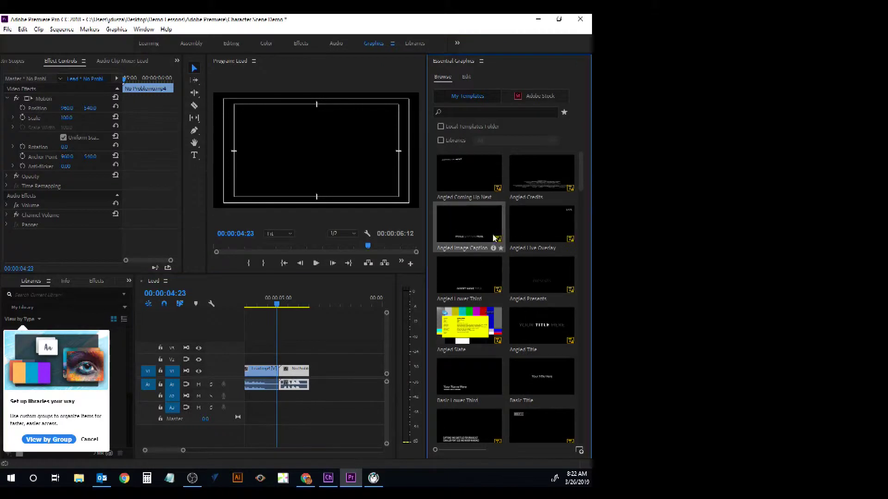
{"action": "left_click", "coordinate": [493, 249]}
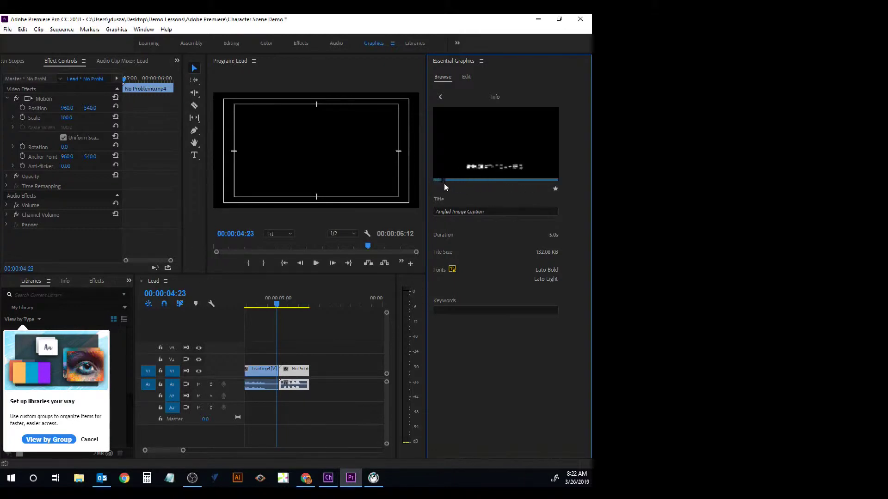
{"action": "left_click", "coordinate": [440, 98]}
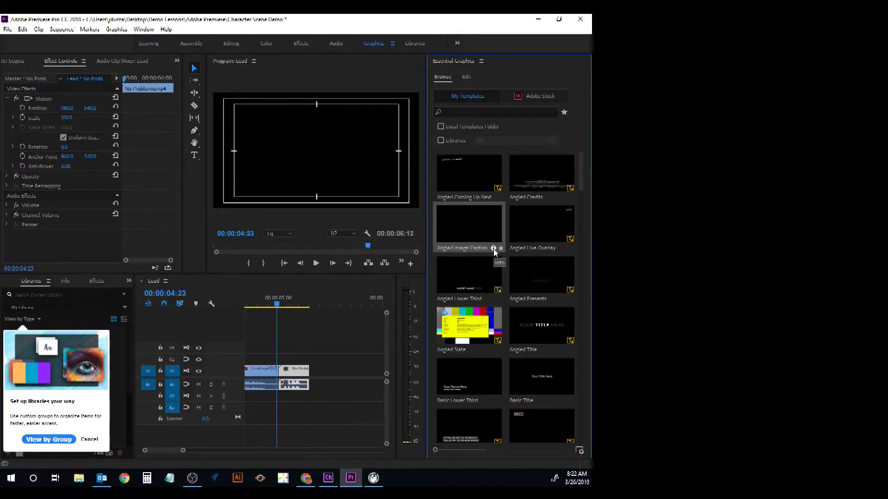
{"action": "left_click", "coordinate": [493, 249]}
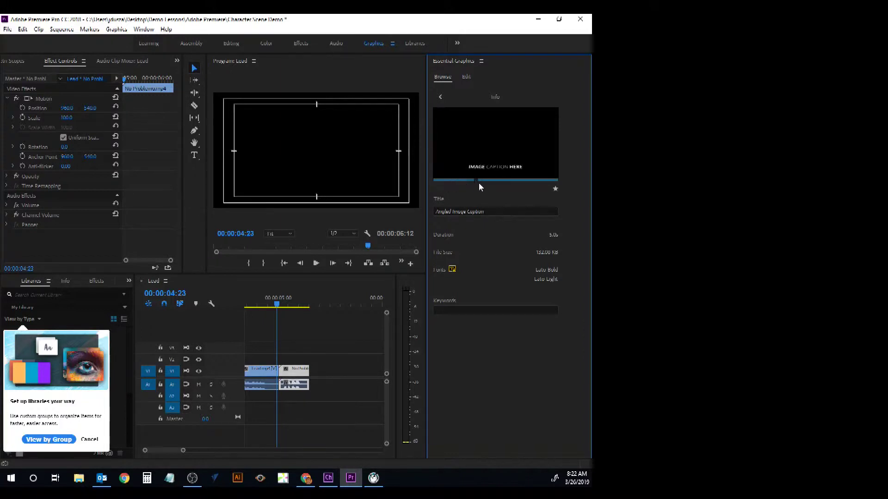
{"action": "left_click", "coordinate": [440, 98]}
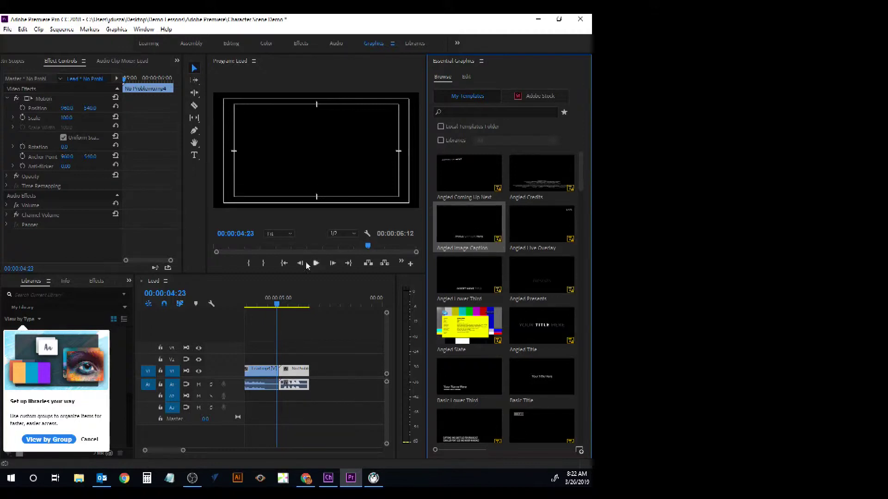
Step: Place the Angled Image Caption template on track V2 above the Lead clip at the sequence start, and dismiss the missing-fonts dialog
{"action": "left_click_drag", "start_coordinate": [276, 307], "coordinate": [246, 307]}
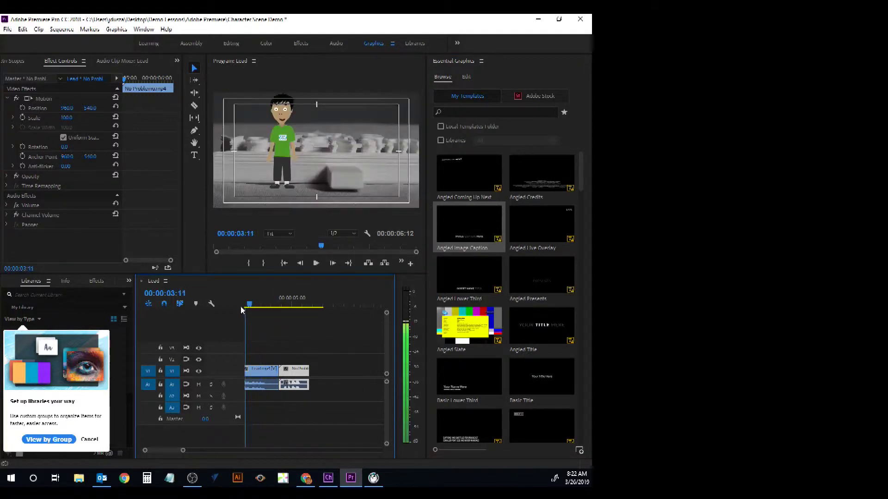
{"action": "key", "text": "backslash"}
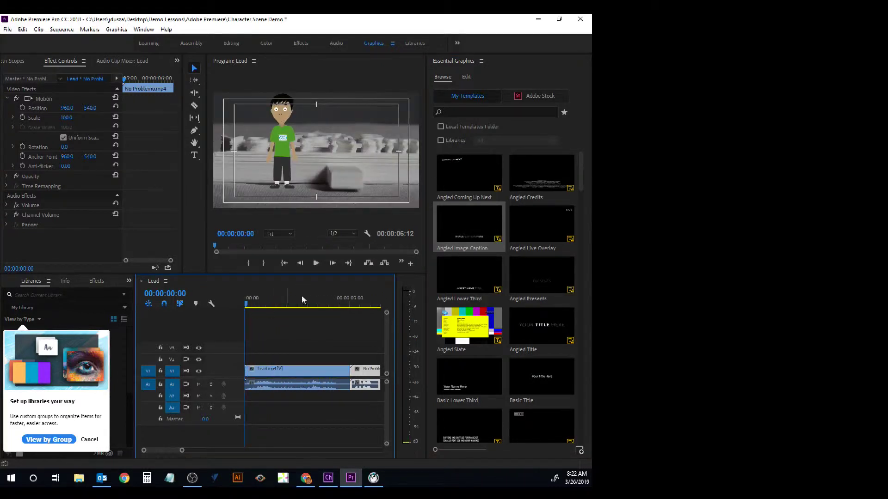
{"action": "left_click", "coordinate": [475, 227]}
{"action": "left_click_drag", "start_coordinate": [346, 280], "coordinate": [255, 359]}
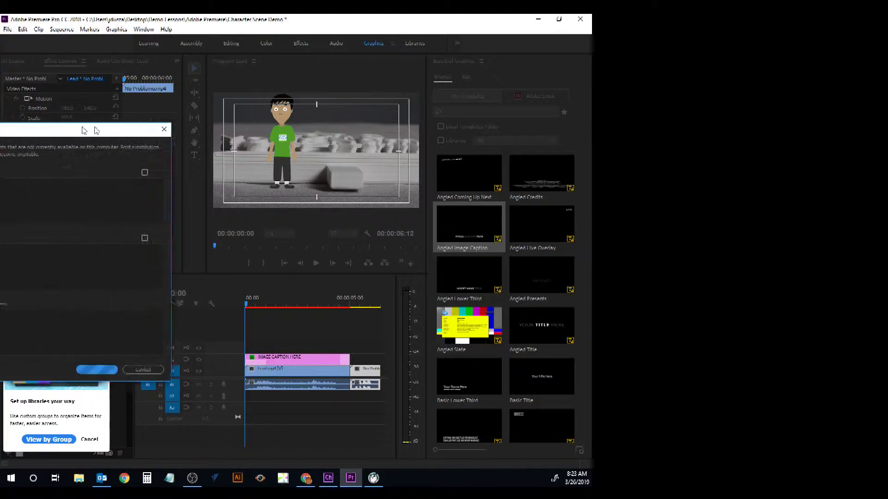
{"action": "left_click", "coordinate": [282, 336]}
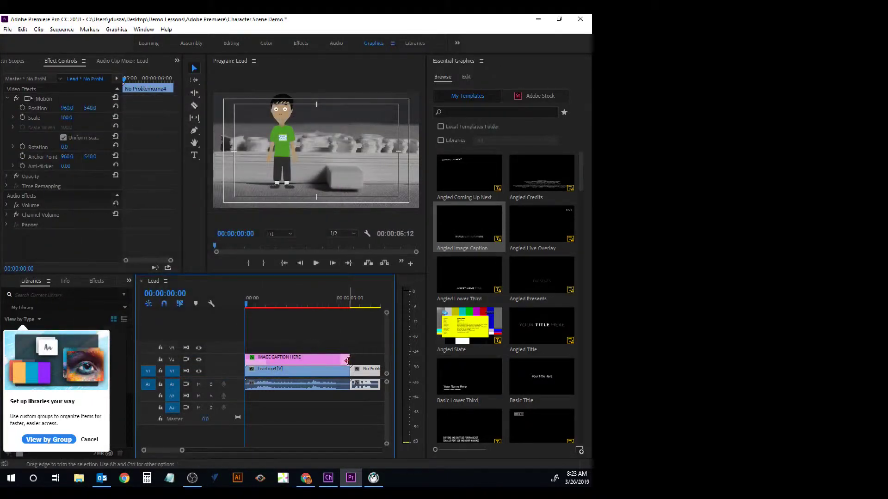
Step: Replace the placeholder text of the caption graphic with "Character Animator -Premiere Demo"
{"action": "left_click_drag", "start_coordinate": [247, 309], "coordinate": [264, 306]}
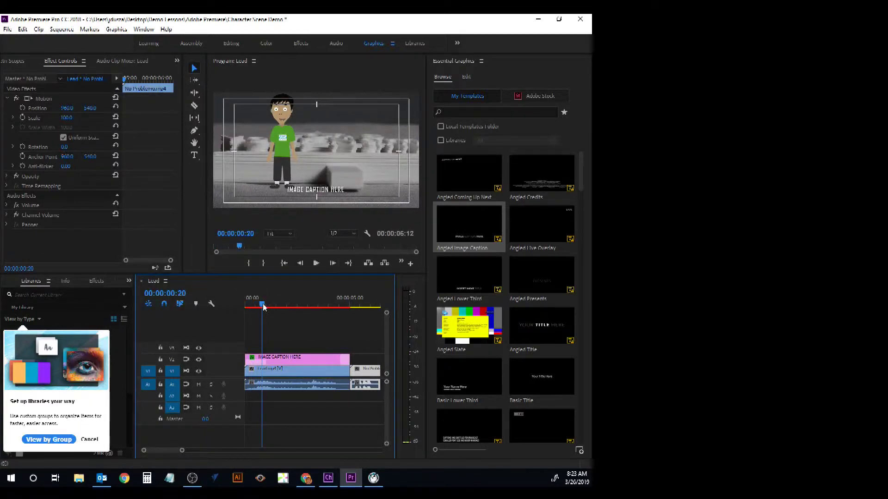
{"action": "left_click_drag", "start_coordinate": [262, 304], "coordinate": [270, 305]}
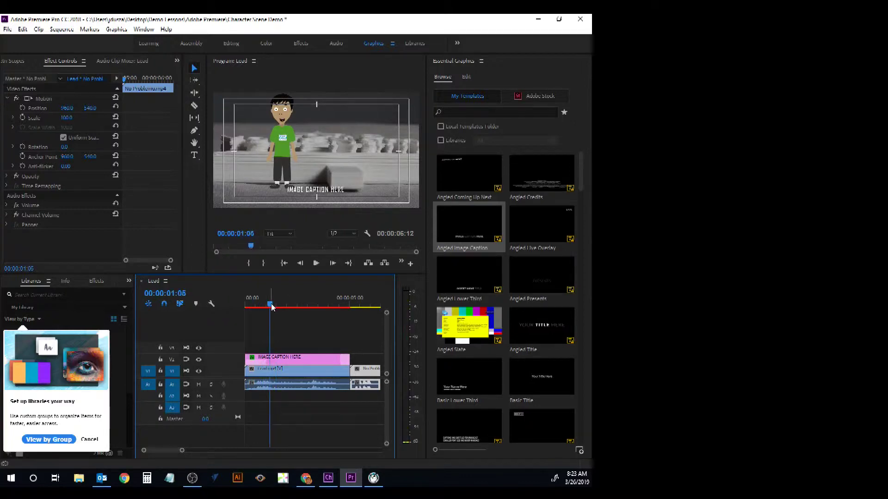
{"action": "left_click", "coordinate": [195, 156]}
{"action": "left_click", "coordinate": [299, 190]}
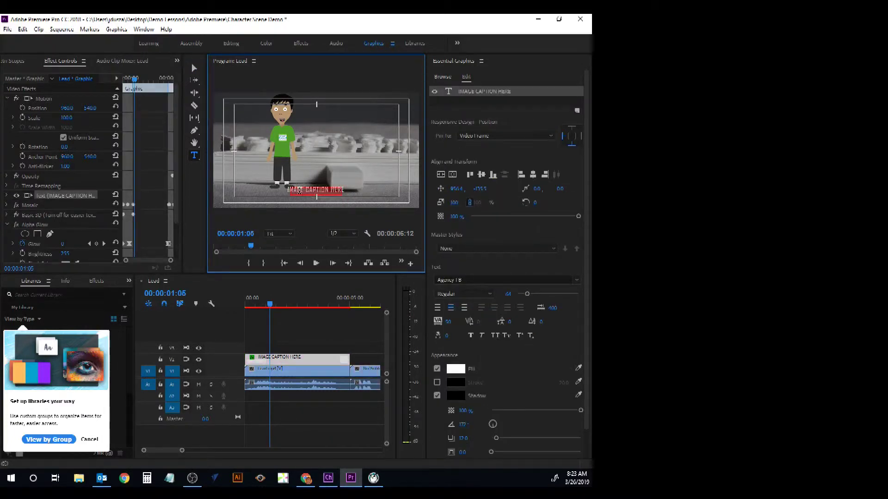
{"action": "key", "text": "BackSpace"}
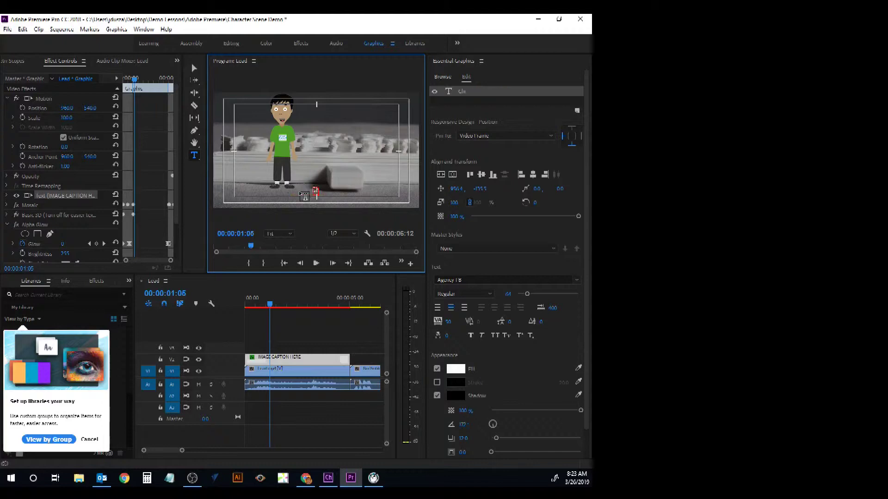
{"action": "type", "text": "Character Animator"}
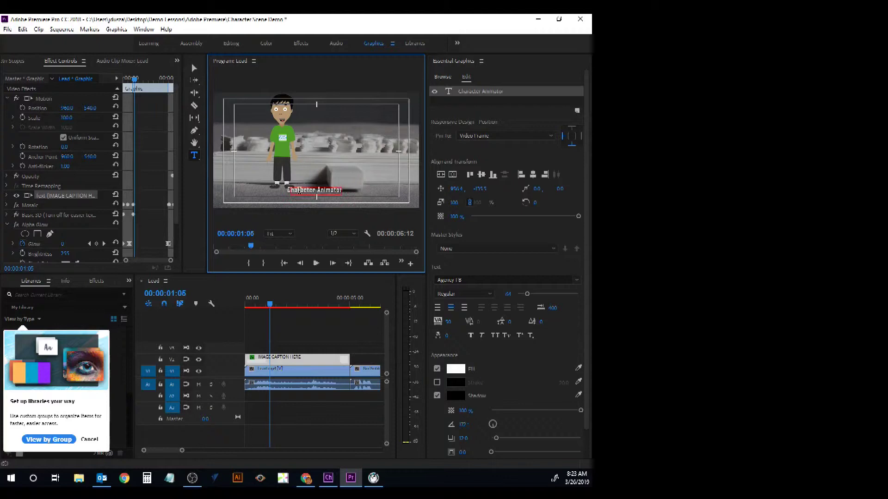
{"action": "type", "text": " -Premiere"}
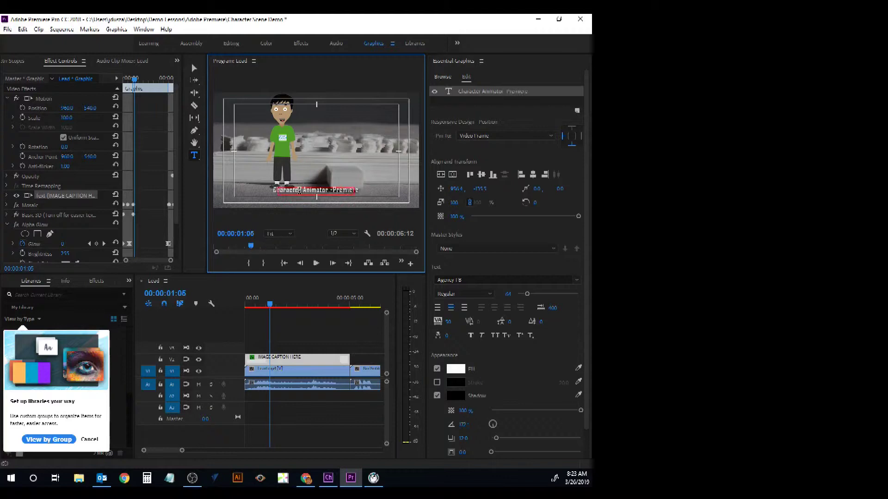
{"action": "type", "text": " Demo"}
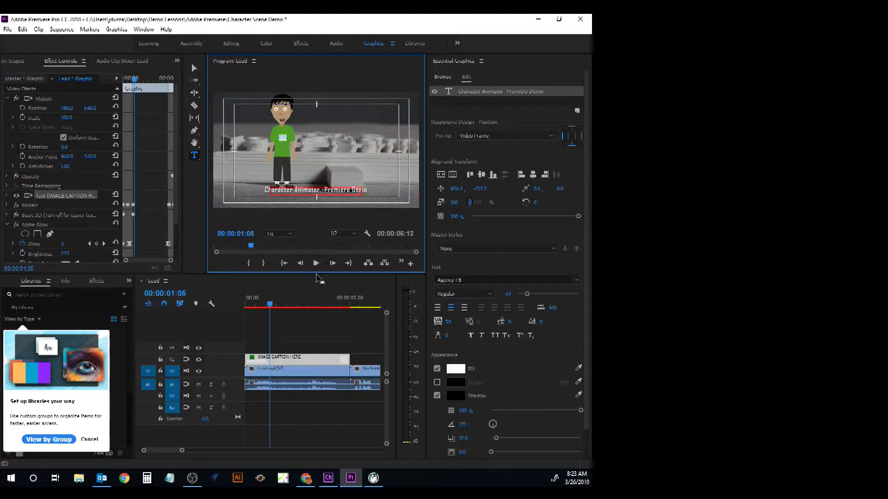
Step: Play the title from the sequence start and trim its end to the playhead at 00:00:03:04
{"action": "left_click", "coordinate": [272, 307]}
{"action": "left_click_drag", "start_coordinate": [272, 308], "coordinate": [245, 309]}
{"action": "left_click", "coordinate": [313, 267]}
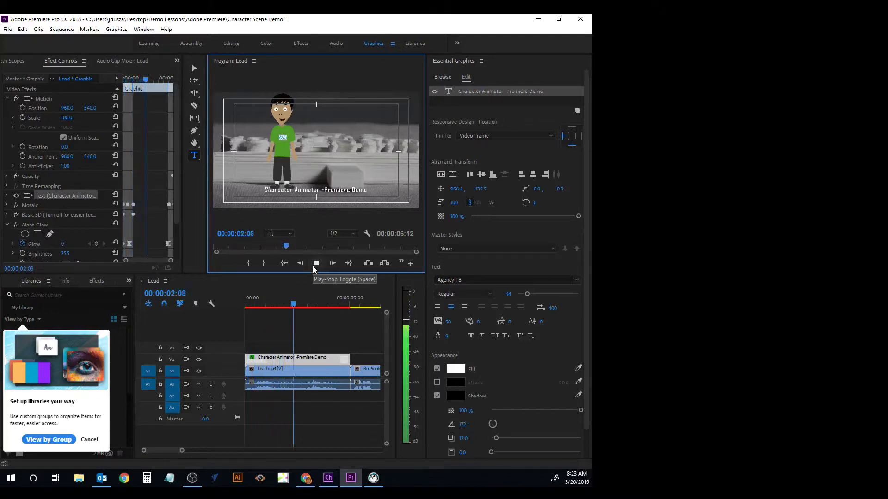
{"action": "left_click", "coordinate": [314, 267]}
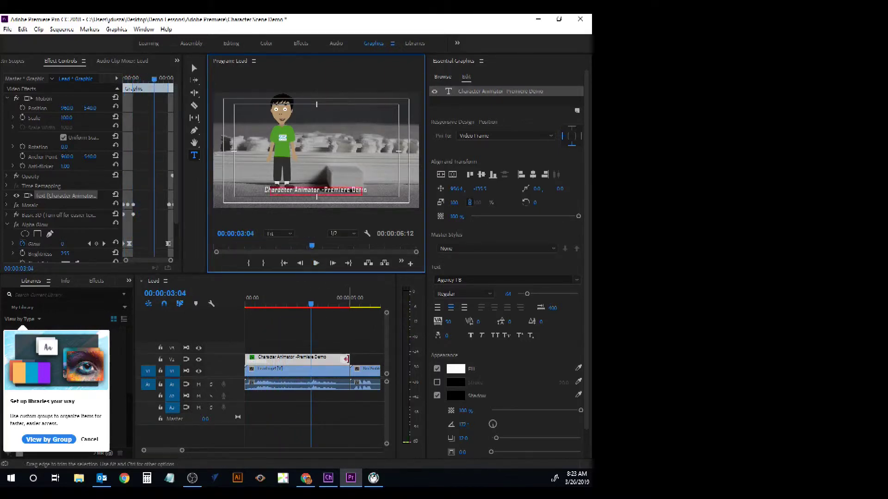
{"action": "left_click_drag", "start_coordinate": [345, 361], "coordinate": [311, 357]}
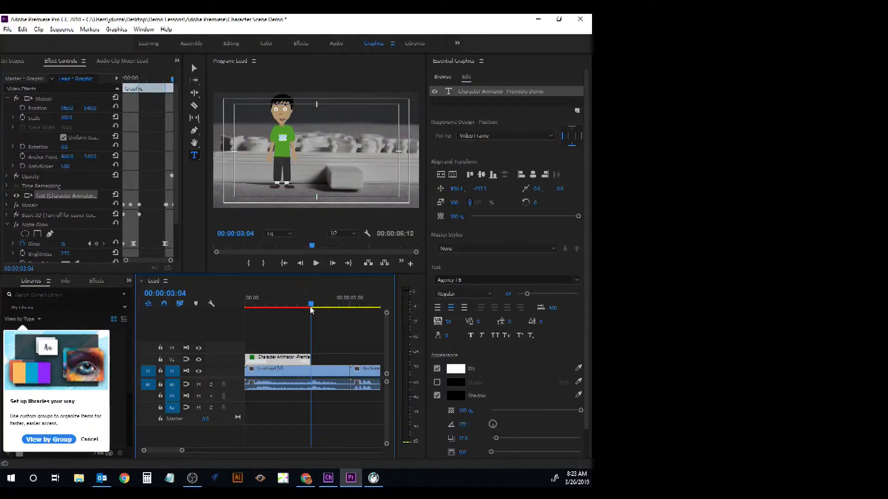
Step: Scrub through the shortened title from the sequence start to 00:00:02:14 to review its animation
{"action": "left_click_drag", "start_coordinate": [311, 310], "coordinate": [239, 309]}
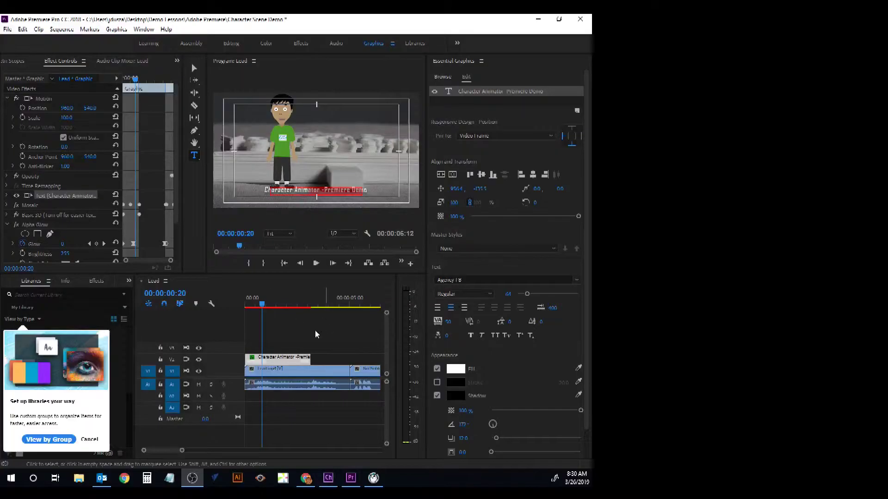
{"action": "left_click_drag", "start_coordinate": [262, 305], "coordinate": [288, 305]}
{"action": "left_click_drag", "start_coordinate": [296, 304], "coordinate": [299, 305]}
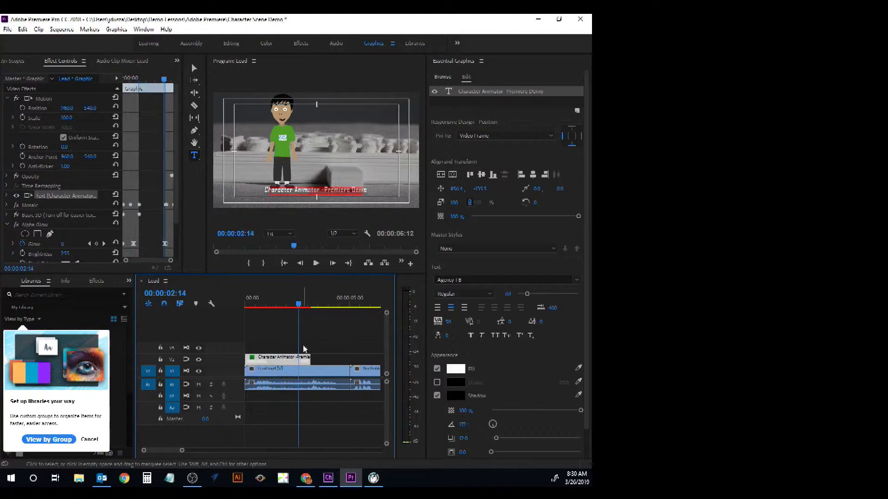
{"action": "left_click_drag", "start_coordinate": [172, 451], "coordinate": [185, 452]}
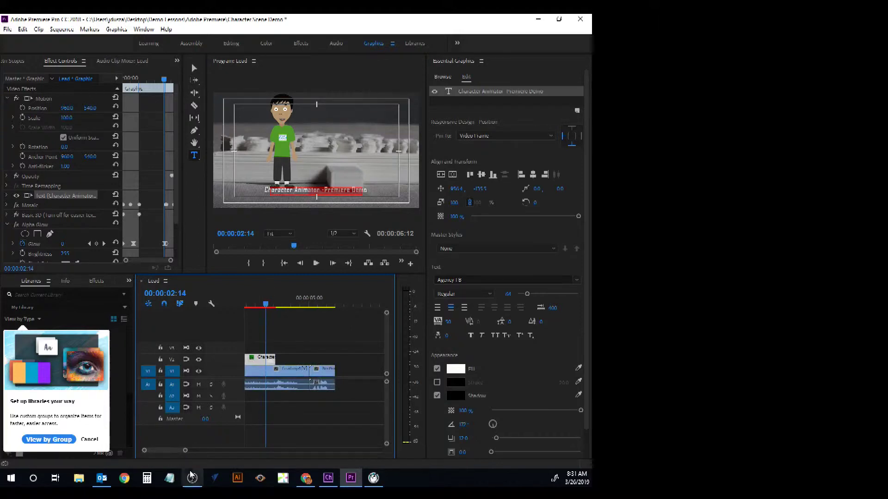
Step: Check the credits requirements on the Character Scene Score Sheet in Chrome and return to Premiere Pro
{"action": "left_click", "coordinate": [305, 479]}
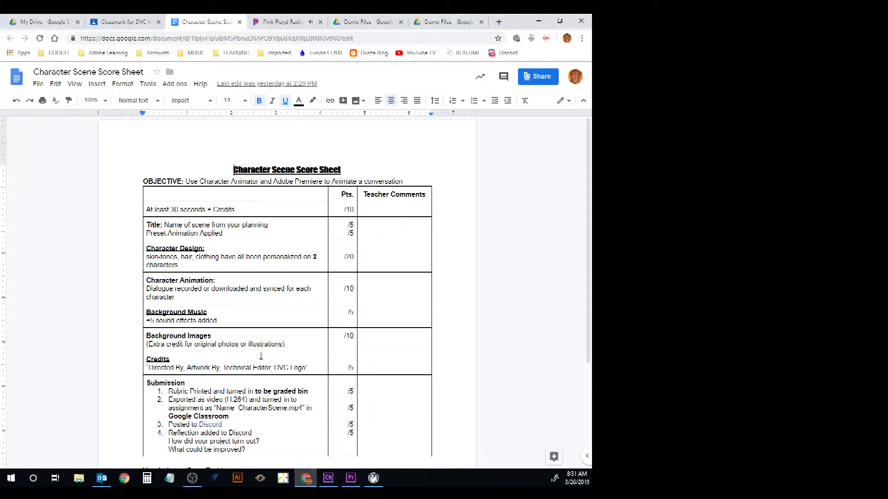
{"action": "scroll", "coordinate": [261, 357], "scroll_direction": "down", "scroll_amount": 1}
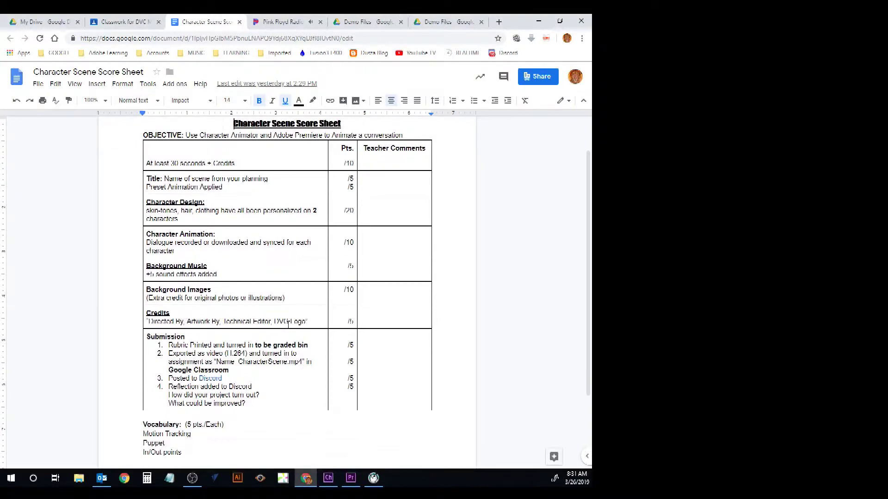
{"action": "left_click", "coordinate": [351, 478]}
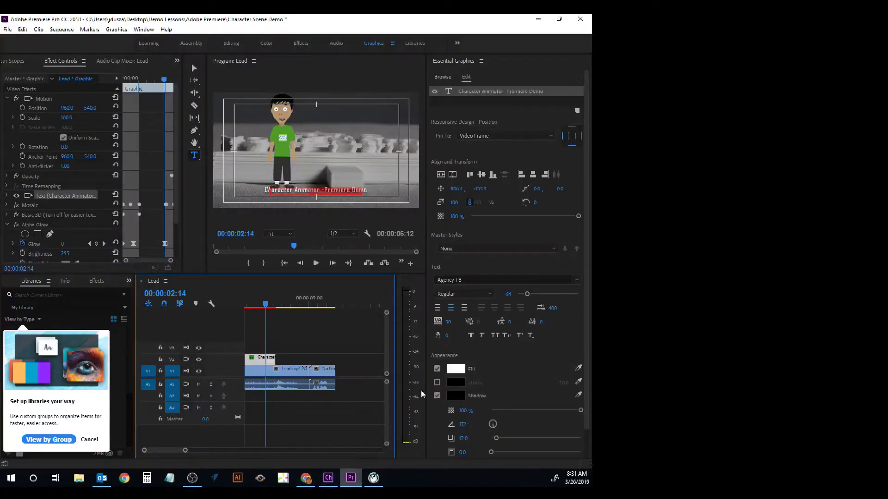
Step: Browse the graphics templates and preview the Classic Credits and Film Credits designs
{"action": "left_click", "coordinate": [448, 77]}
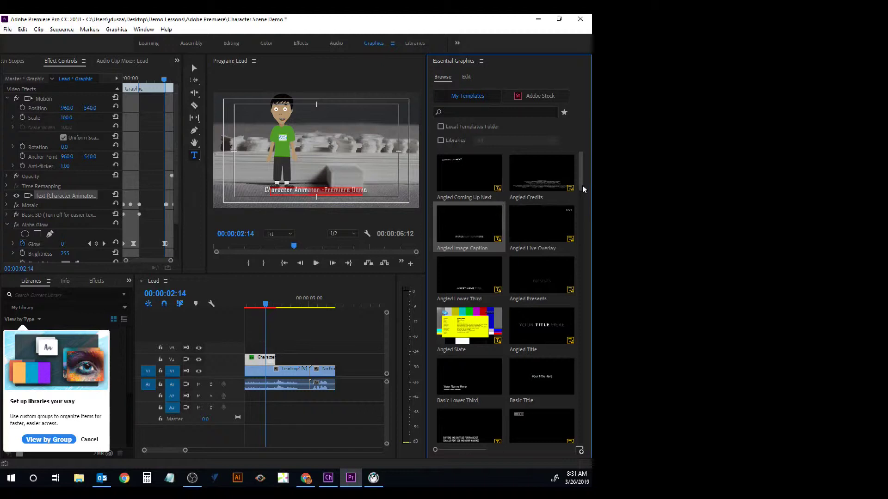
{"action": "left_click_drag", "start_coordinate": [583, 187], "coordinate": [582, 260]}
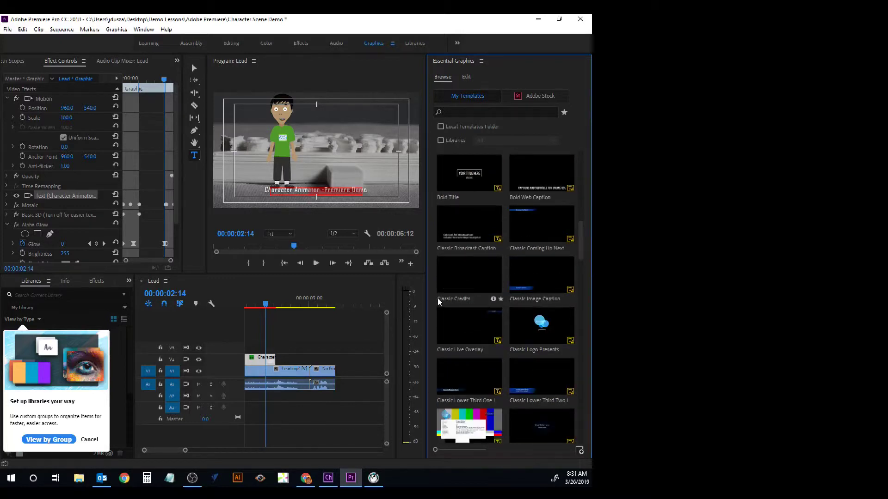
{"action": "left_click", "coordinate": [493, 299]}
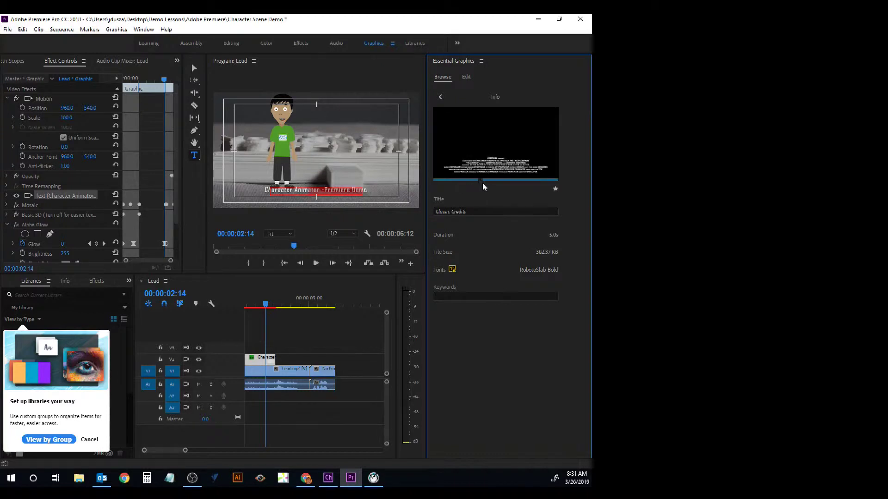
{"action": "left_click", "coordinate": [441, 97]}
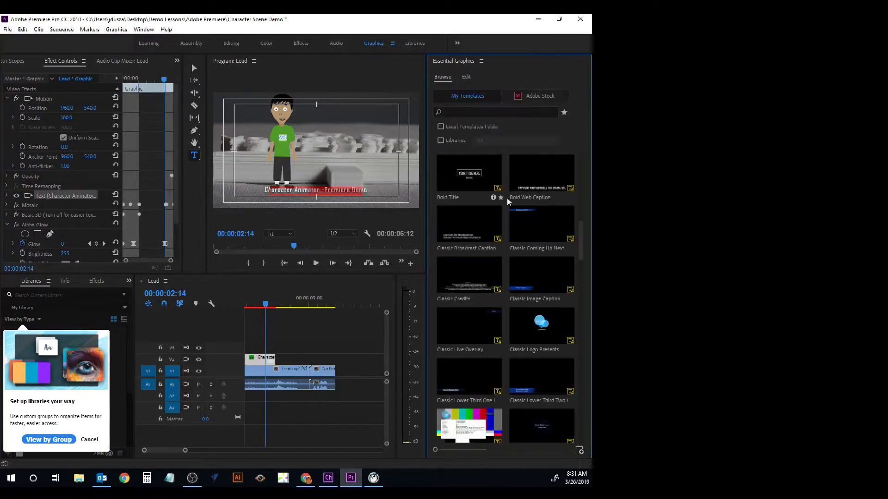
{"action": "scroll", "coordinate": [546, 364], "scroll_direction": "down", "scroll_amount": 4}
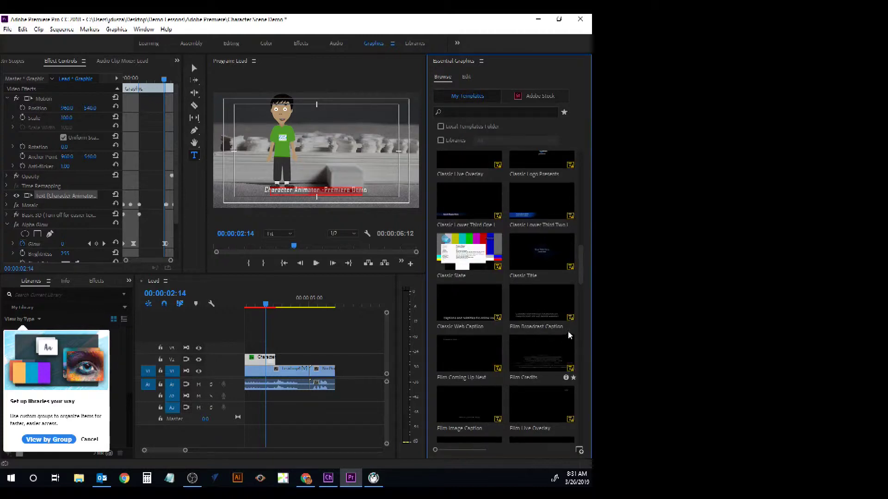
{"action": "left_click", "coordinate": [566, 378]}
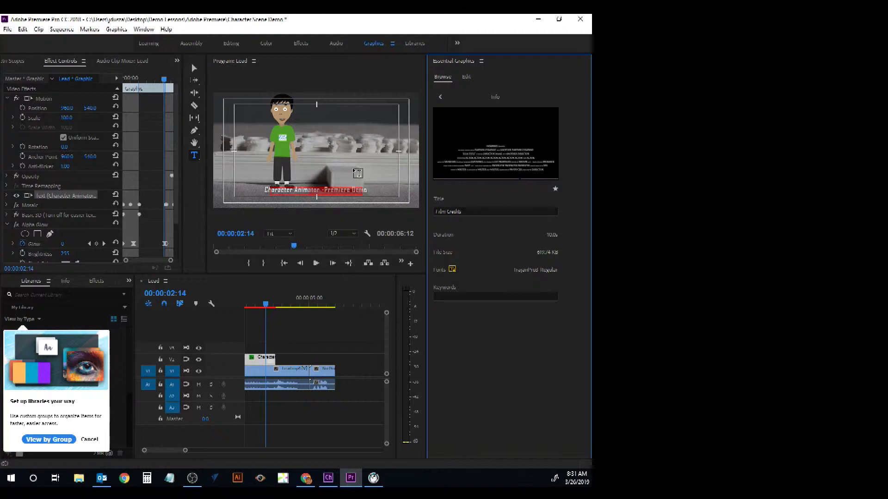
Step: Add an empty text box around the centre of the frame at the end of the sequence, 00:00:06:12
{"action": "left_click", "coordinate": [268, 307]}
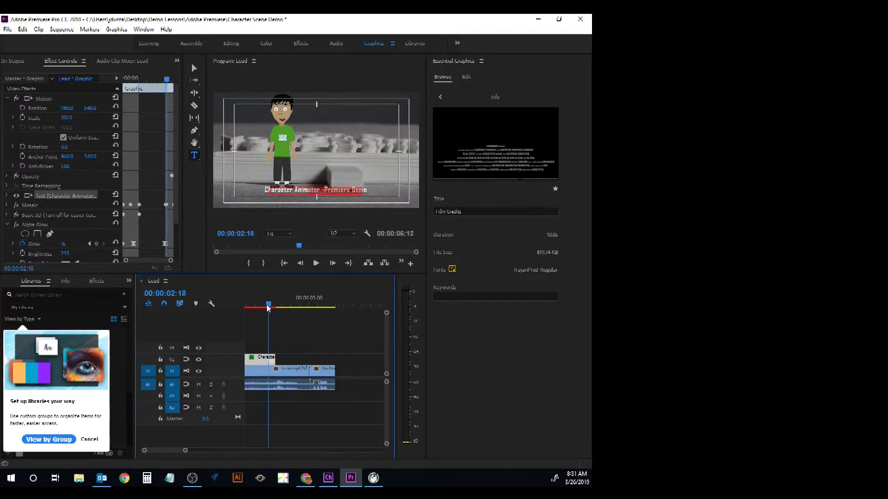
{"action": "left_click_drag", "start_coordinate": [269, 309], "coordinate": [334, 318]}
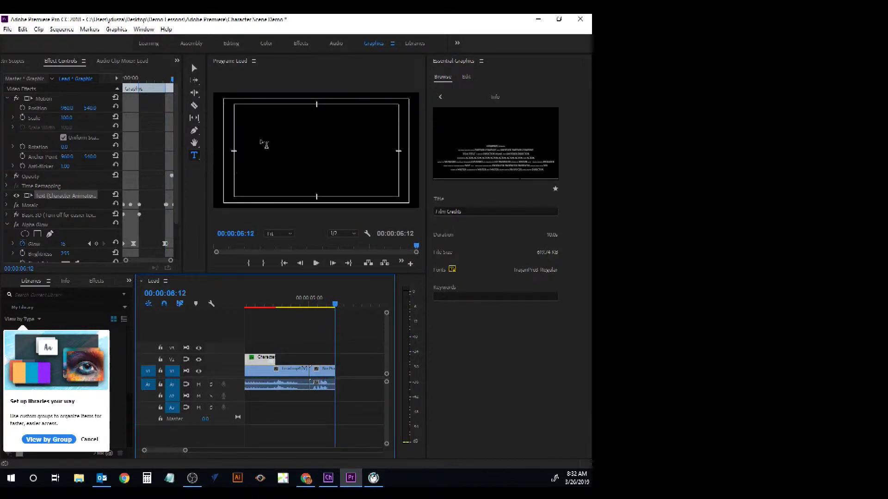
{"action": "left_click_drag", "start_coordinate": [261, 131], "coordinate": [349, 184]}
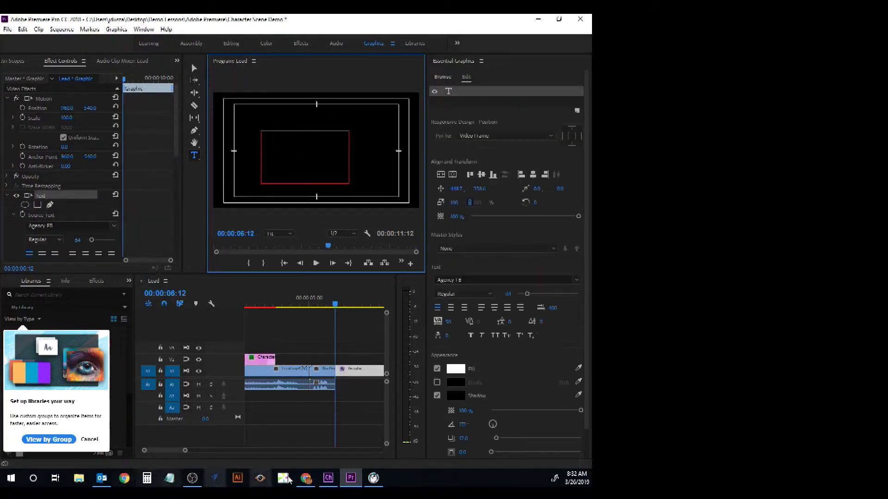
Step: Copy "Directed By, Artwork By, Technical Editor" from the score sheet in Chrome into the empty text box in Premiere Pro
{"action": "left_click", "coordinate": [307, 478]}
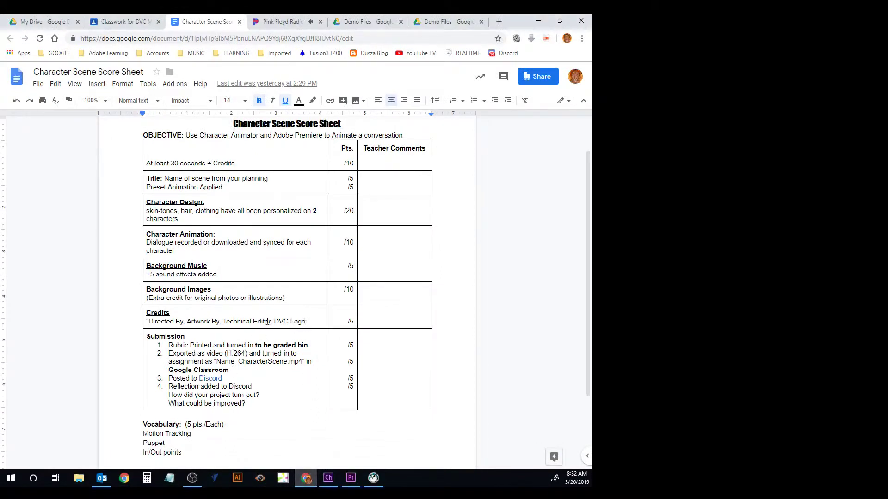
{"action": "left_click_drag", "start_coordinate": [272, 321], "coordinate": [152, 322]}
{"action": "key", "text": "ctrl+c"}
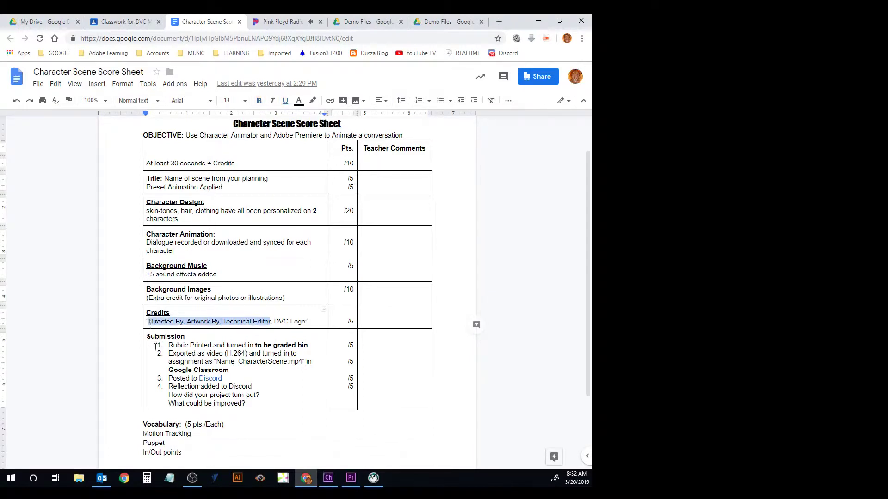
{"action": "left_click", "coordinate": [351, 478]}
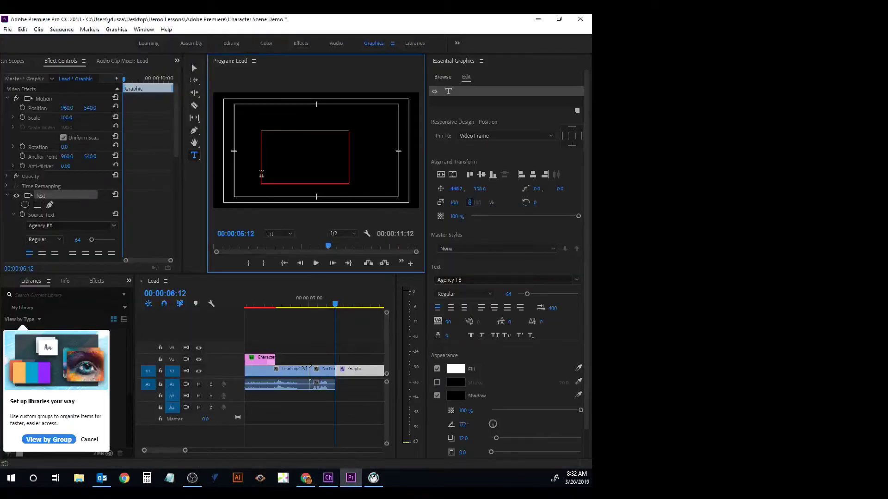
{"action": "key", "text": "ctrl+v"}
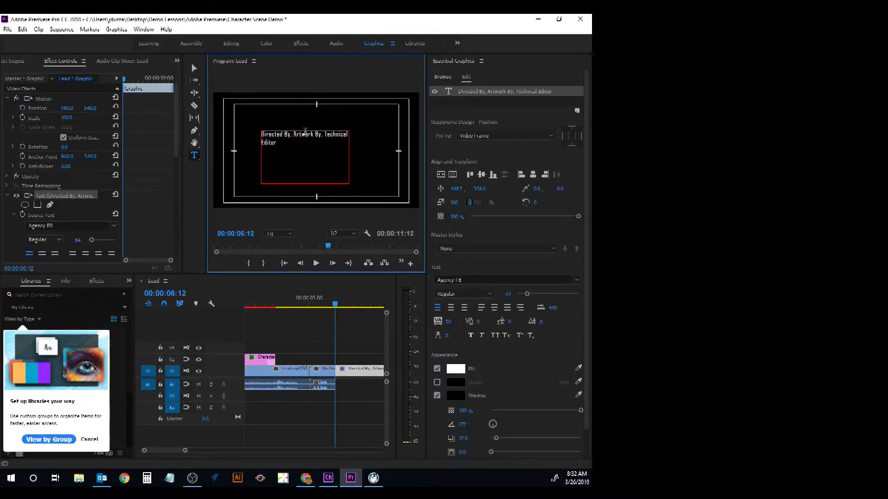
Step: Split the credits so each role has its own line, with the creator's name on the line below it
{"action": "key", "text": "Return"}
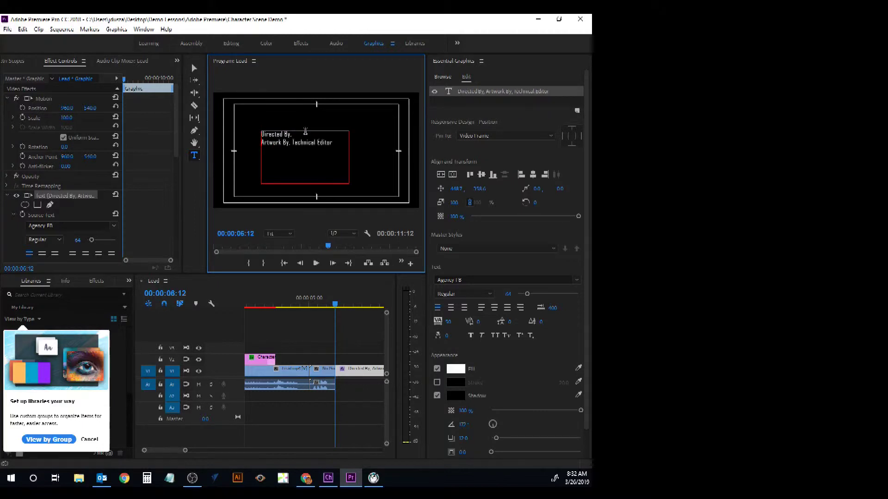
{"action": "type", "text": "Mr. Dusza"}
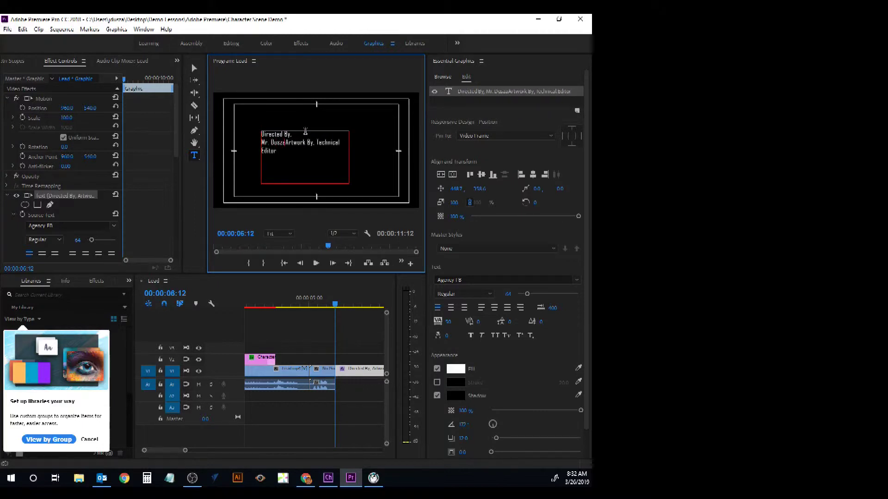
{"action": "key", "text": "Return"}
{"action": "left_click", "coordinate": [292, 152]}
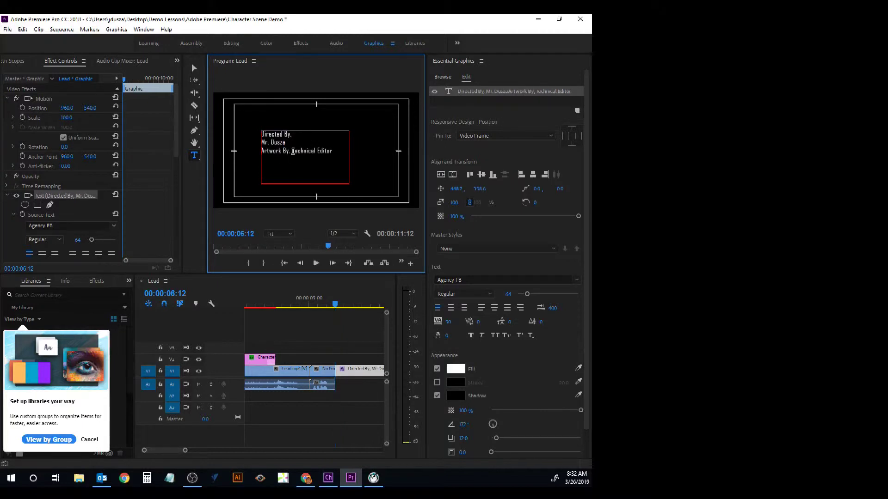
{"action": "key", "text": "Return"}
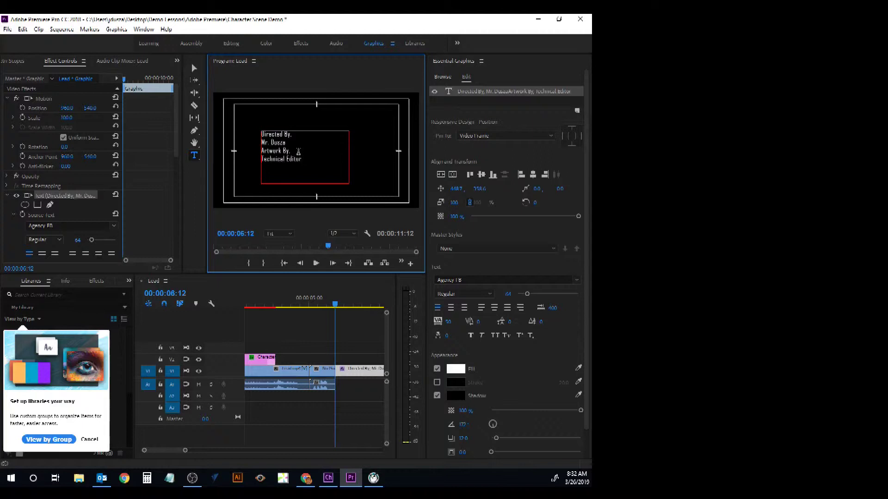
{"action": "type", "text": "Mr. Dusza"}
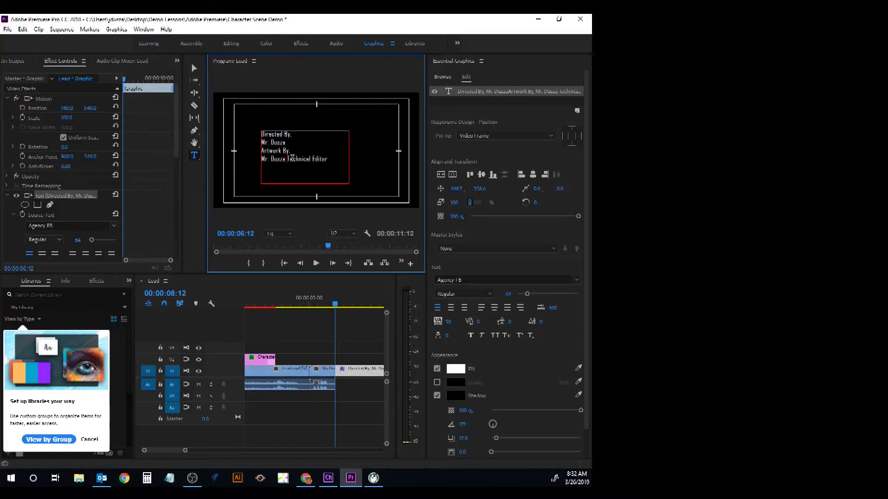
{"action": "key", "text": "Return"}
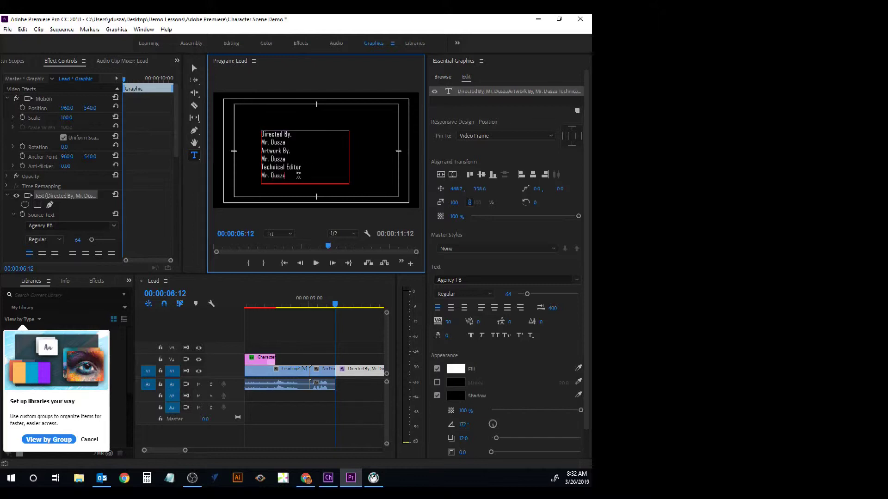
Step: Enlarge the Program Monitor, switch to the Editing workspace and scrub from the title to the credits at 00:00:06:19
{"action": "left_click_drag", "start_coordinate": [299, 175], "coordinate": [265, 133]}
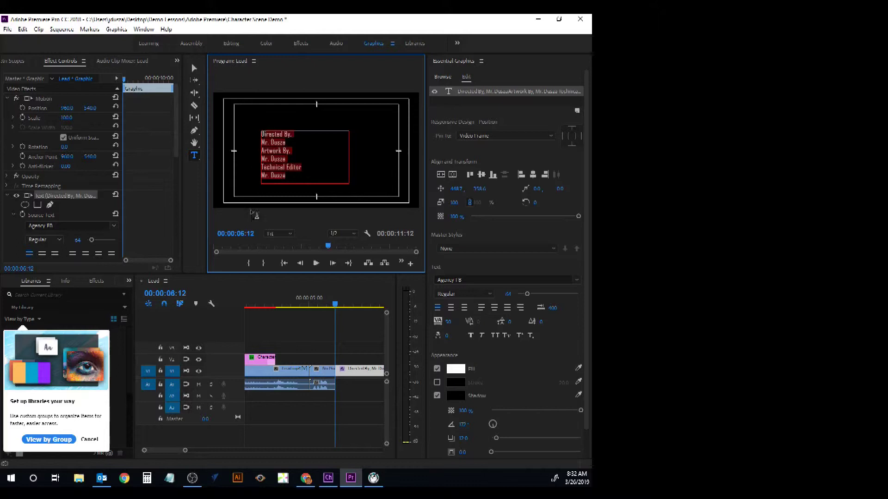
{"action": "left_click_drag", "start_coordinate": [333, 304], "coordinate": [262, 305]}
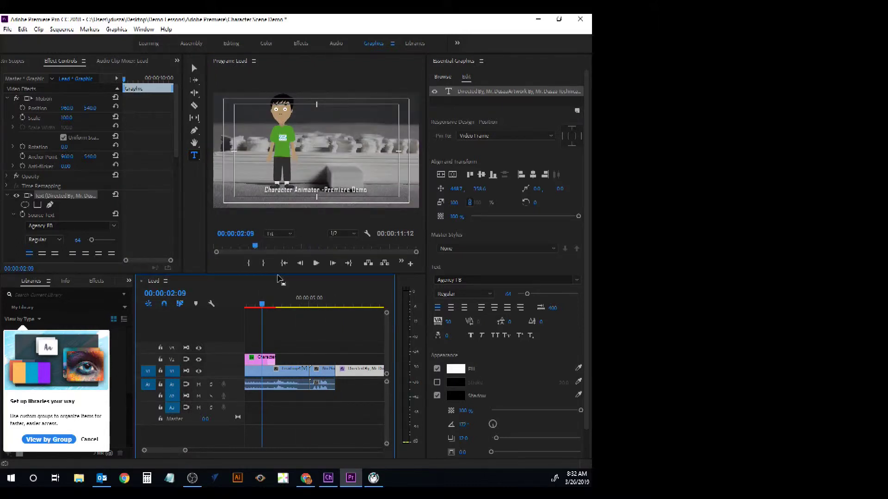
{"action": "left_click_drag", "start_coordinate": [279, 276], "coordinate": [282, 348]}
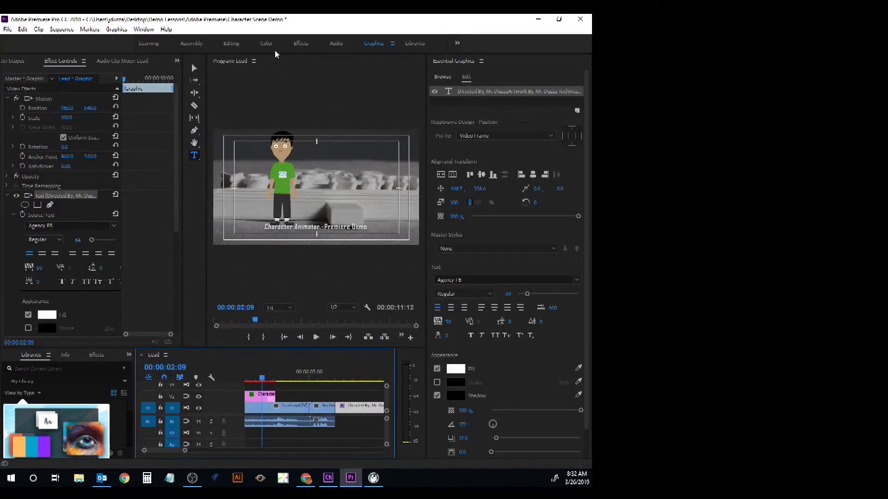
{"action": "left_click", "coordinate": [230, 44]}
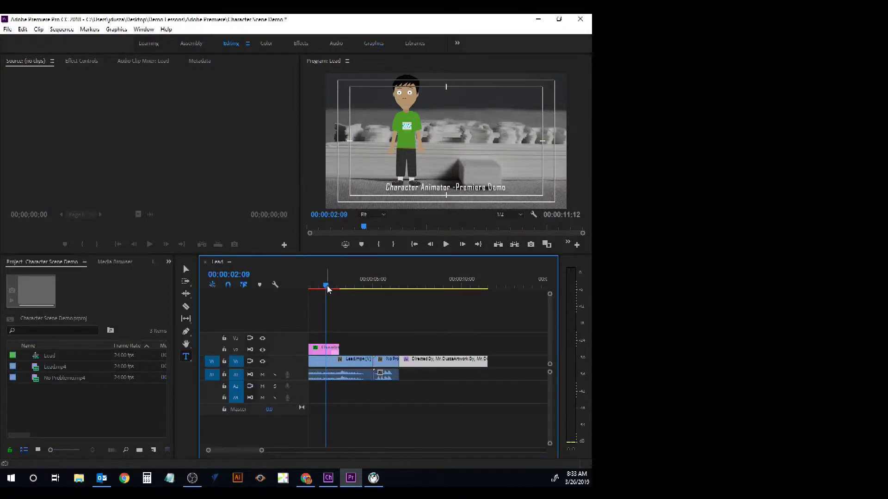
{"action": "left_click_drag", "start_coordinate": [327, 287], "coordinate": [407, 297]}
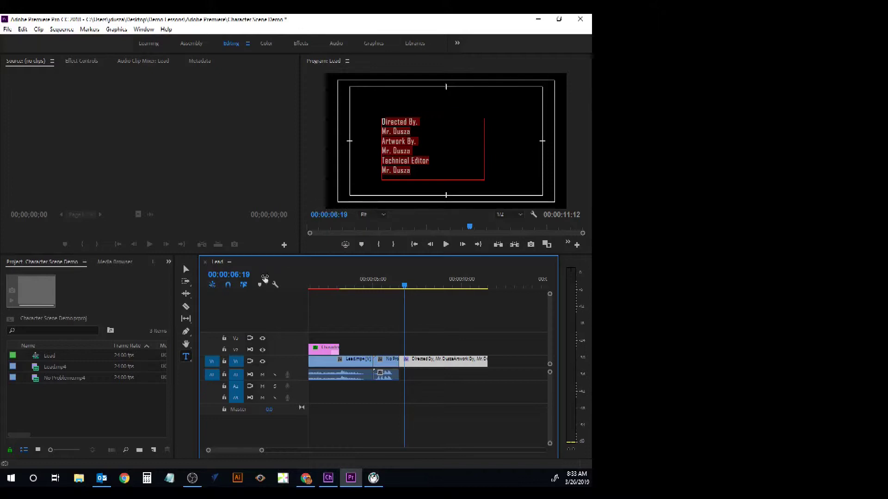
Step: Select all the credits text, centre-align it in the Graphics workspace and slightly increase its font size
{"action": "left_click", "coordinate": [186, 356]}
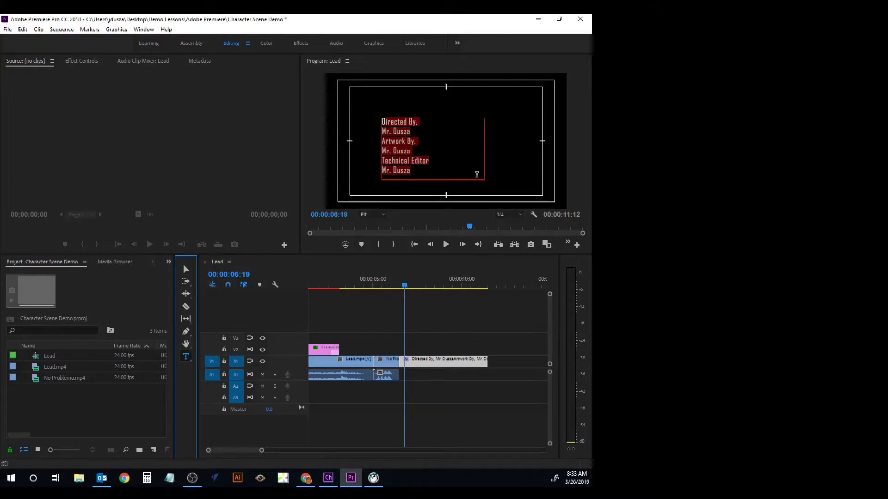
{"action": "left_click", "coordinate": [438, 159]}
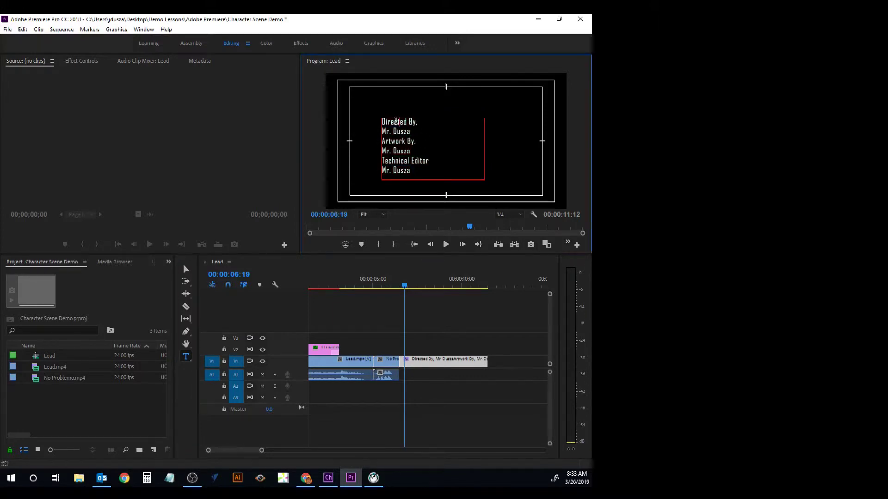
{"action": "left_click", "coordinate": [386, 122]}
{"action": "left_click_drag", "start_coordinate": [414, 178], "coordinate": [379, 129]}
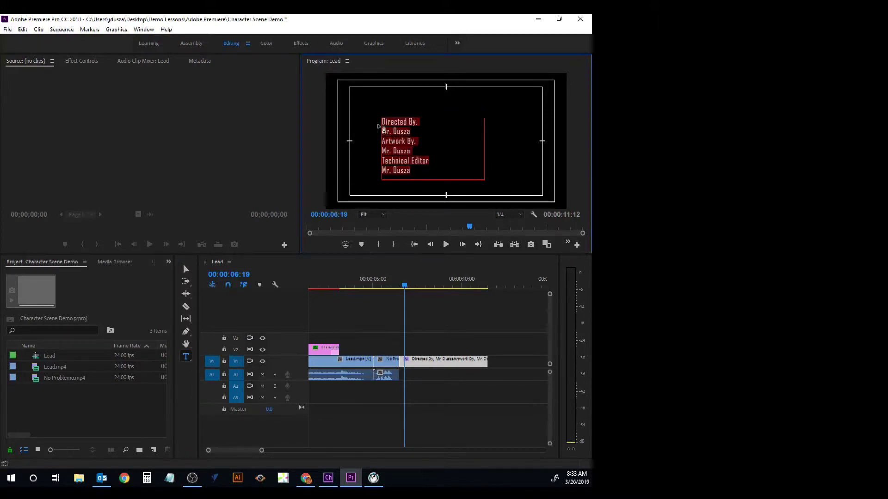
{"action": "left_click", "coordinate": [373, 44]}
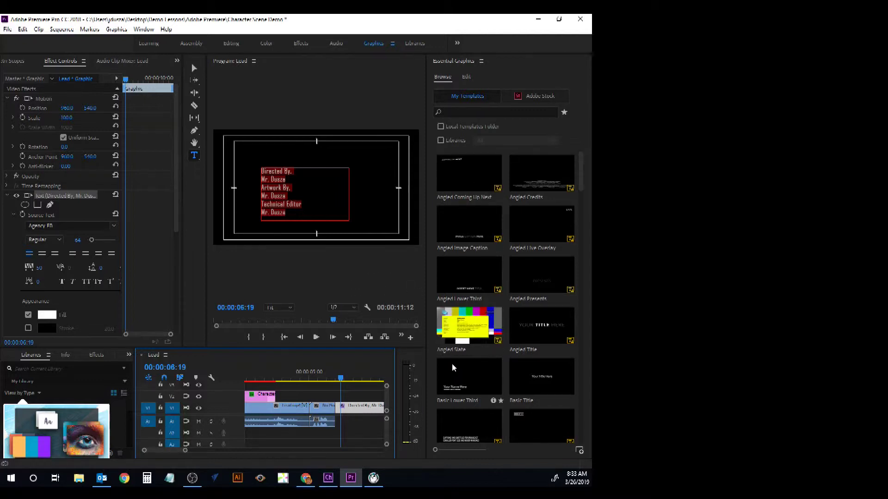
{"action": "left_click", "coordinate": [457, 43]}
{"action": "left_click", "coordinate": [457, 44]}
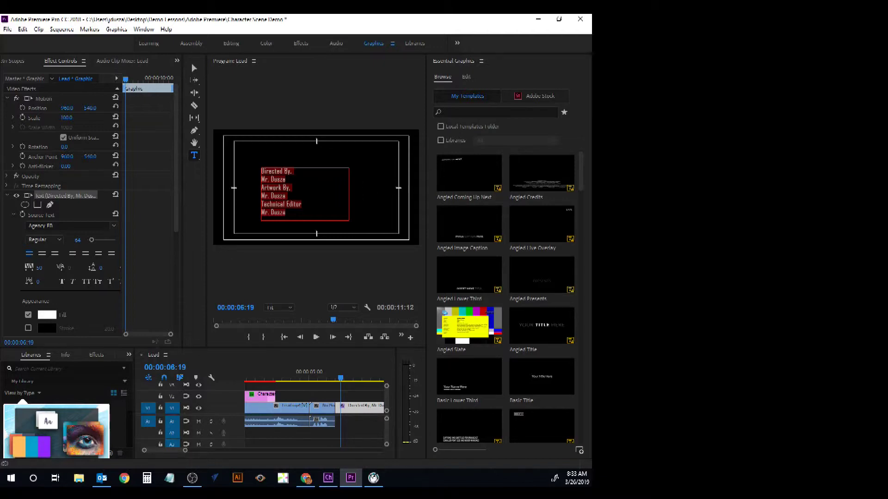
{"action": "left_click", "coordinate": [466, 77]}
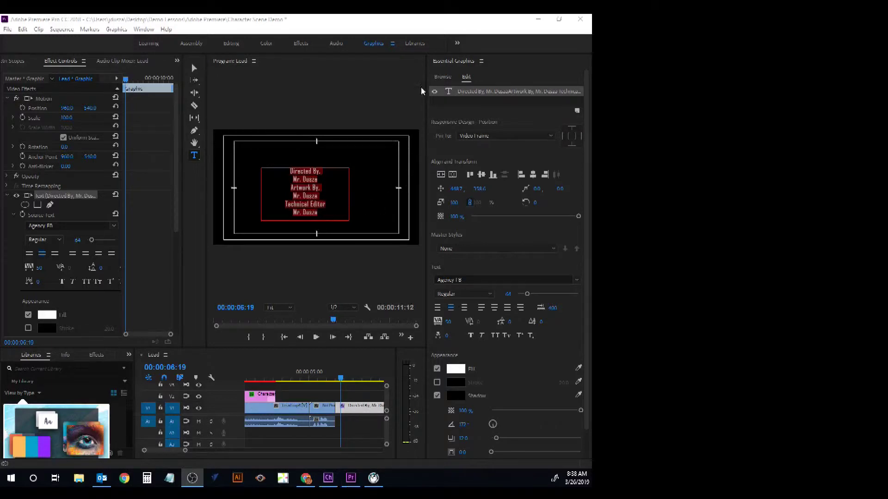
{"action": "left_click", "coordinate": [466, 78]}
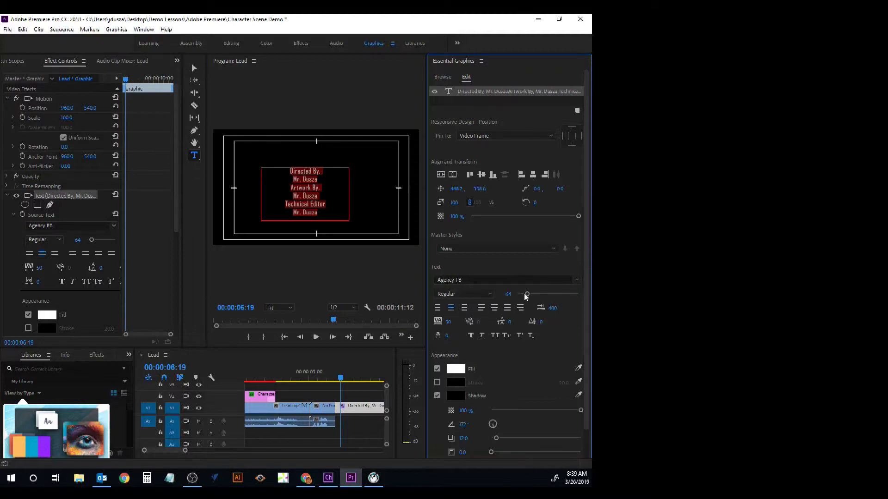
{"action": "left_click_drag", "start_coordinate": [526, 297], "coordinate": [529, 296]}
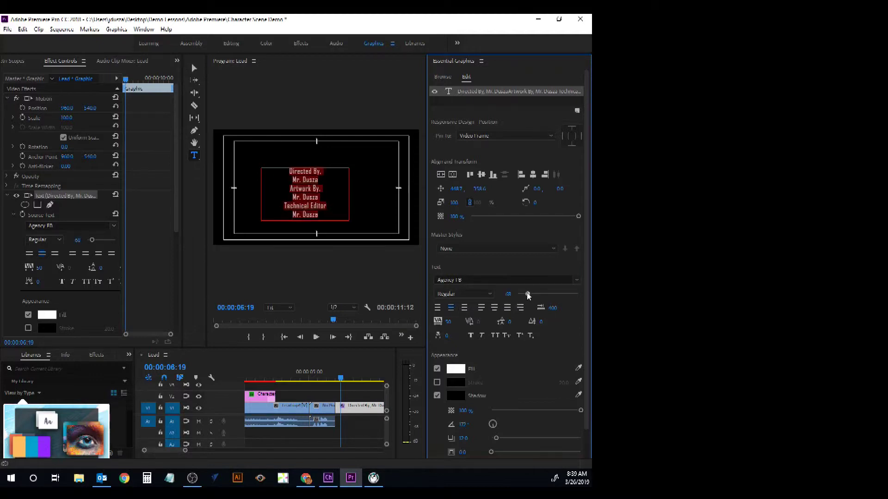
Step: Try left alignment on the selected credits text and restore its centre alignment
{"action": "left_click", "coordinate": [494, 281]}
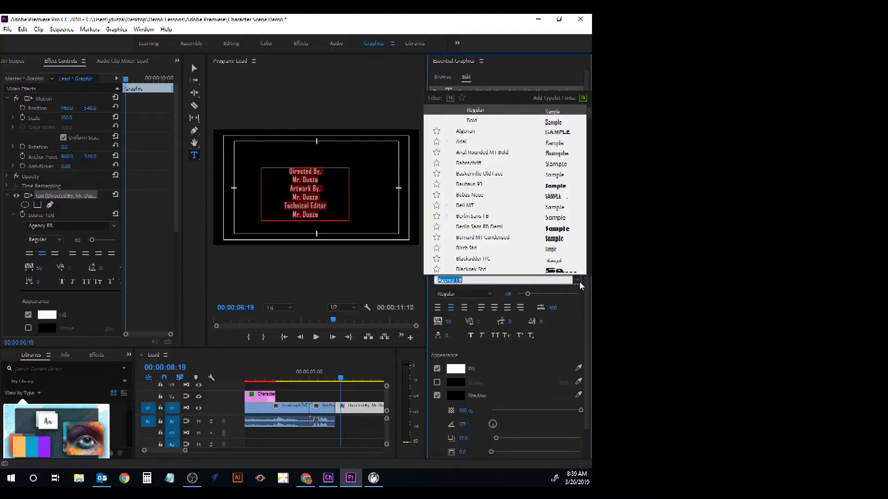
{"action": "left_click", "coordinate": [442, 310]}
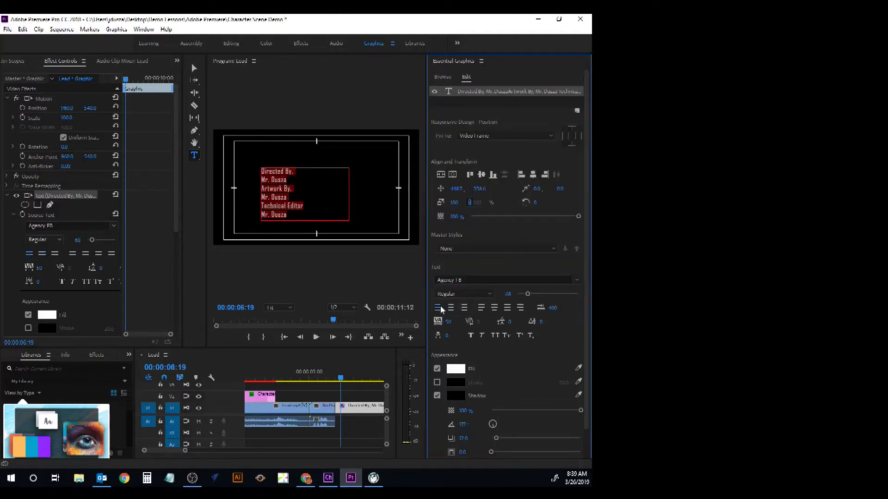
{"action": "left_click", "coordinate": [451, 307]}
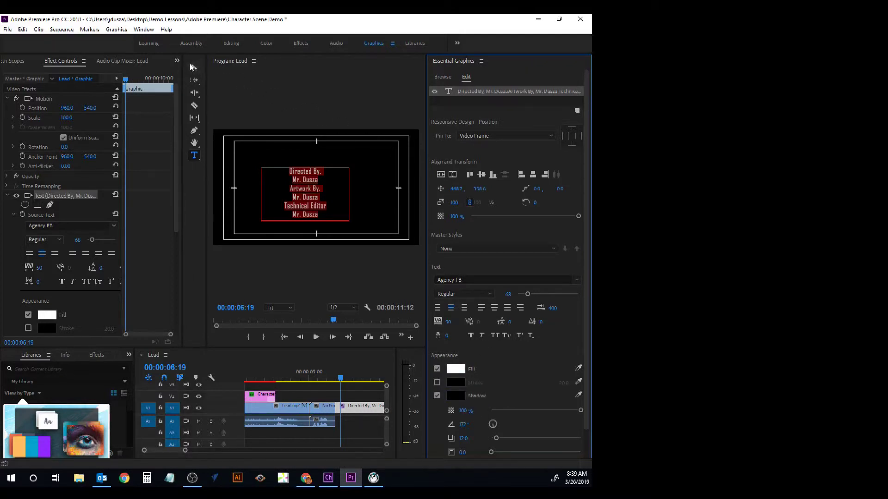
Step: Centre the credits text horizontally and move it down until only its first line shows at the frame's lower edge
{"action": "left_click", "coordinate": [194, 68]}
{"action": "left_click_drag", "start_coordinate": [301, 189], "coordinate": [308, 187]}
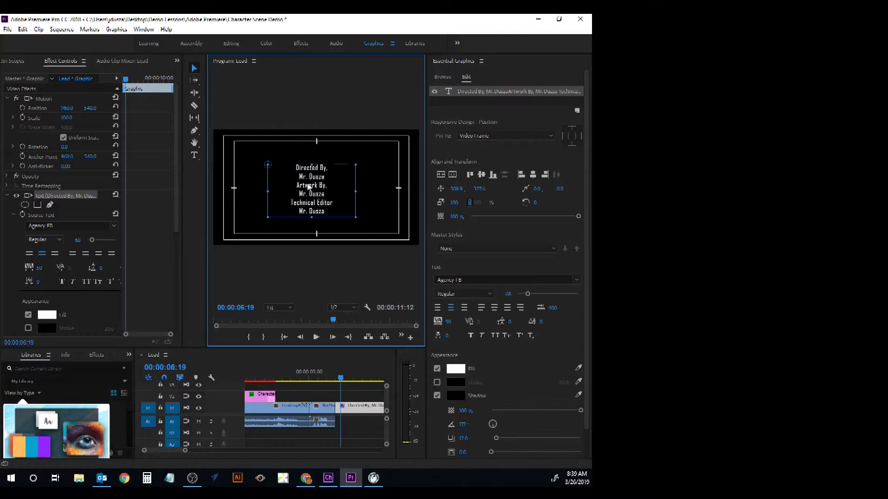
{"action": "left_click_drag", "start_coordinate": [309, 186], "coordinate": [312, 242]}
{"action": "key", "text": "ctrl+z"}
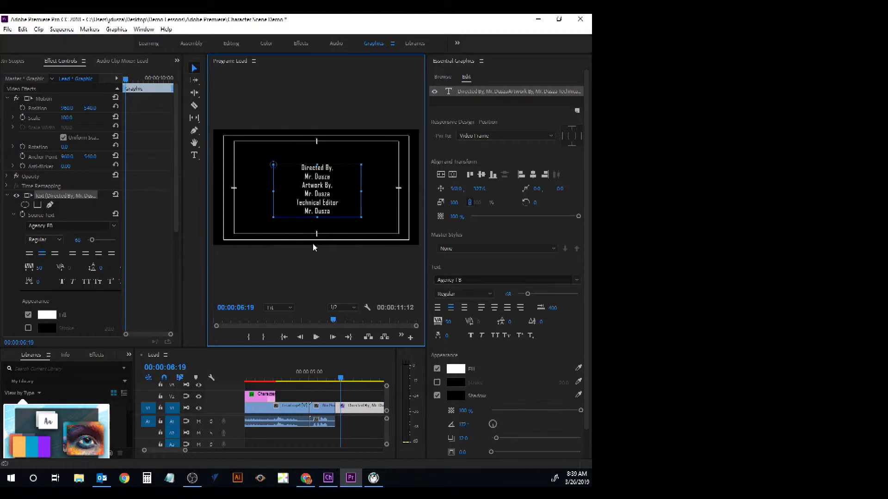
{"action": "left_click_drag", "start_coordinate": [316, 182], "coordinate": [318, 253]}
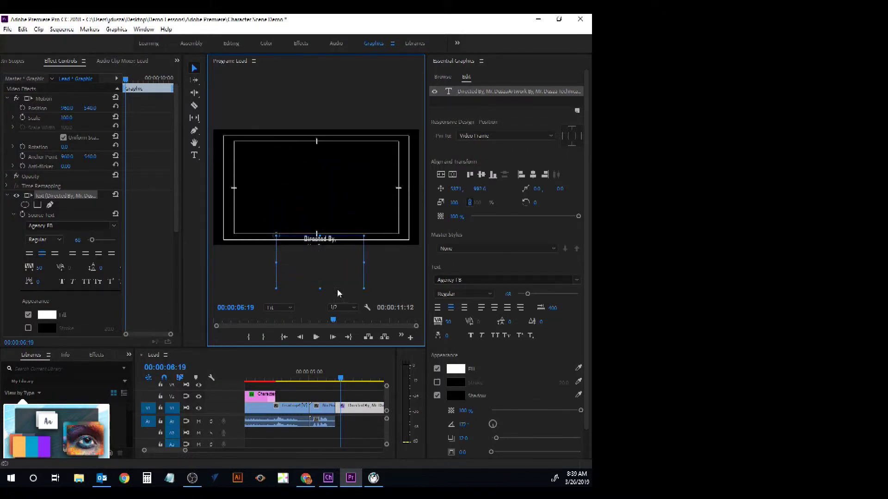
Step: Place the playhead at 00:00:06:12, where the credits clip starts, and push the text farther below the frame in a widened Program Monitor
{"action": "left_click", "coordinate": [340, 380]}
{"action": "left_click_drag", "start_coordinate": [340, 380], "coordinate": [335, 383]}
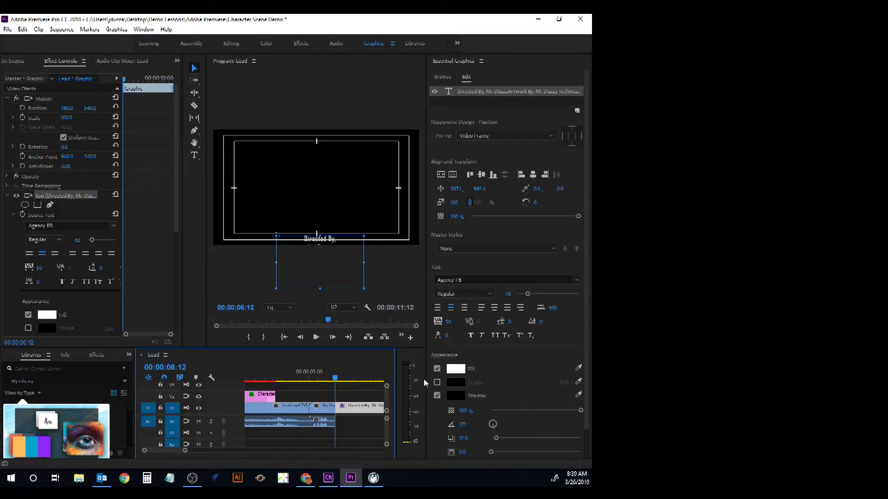
{"action": "left_click_drag", "start_coordinate": [426, 380], "coordinate": [518, 373]}
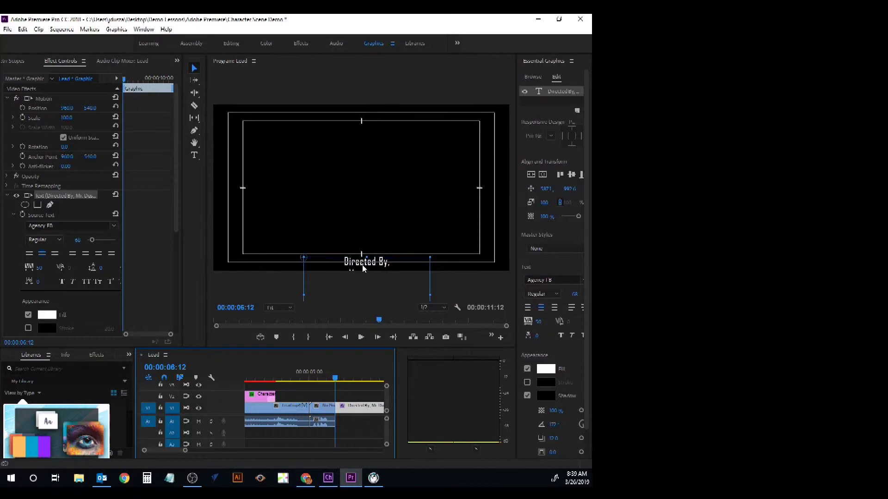
{"action": "mouse_move", "coordinate": [363, 268]}
{"action": "left_mouse_down"}
{"action": "mouse_move", "coordinate": [362, 277]}
{"action": "mouse_move", "coordinate": [349, 274]}
{"action": "left_mouse_up"}
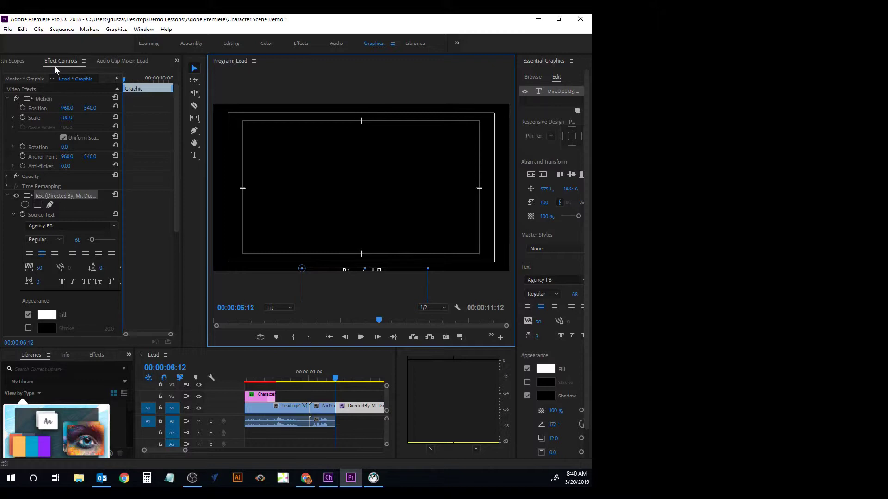
Step: Collapse the credits' text properties and enable keyframing for the Motion Position at 00:00:06:12
{"action": "left_click", "coordinate": [7, 99]}
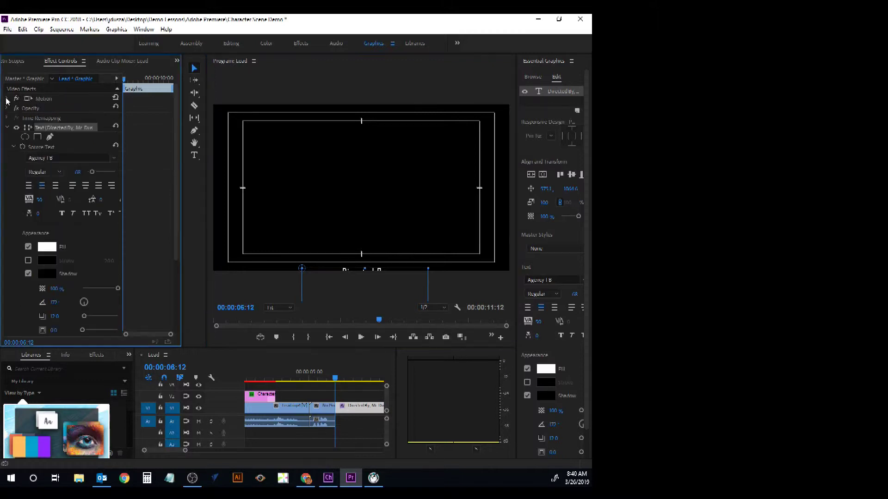
{"action": "left_click", "coordinate": [7, 128]}
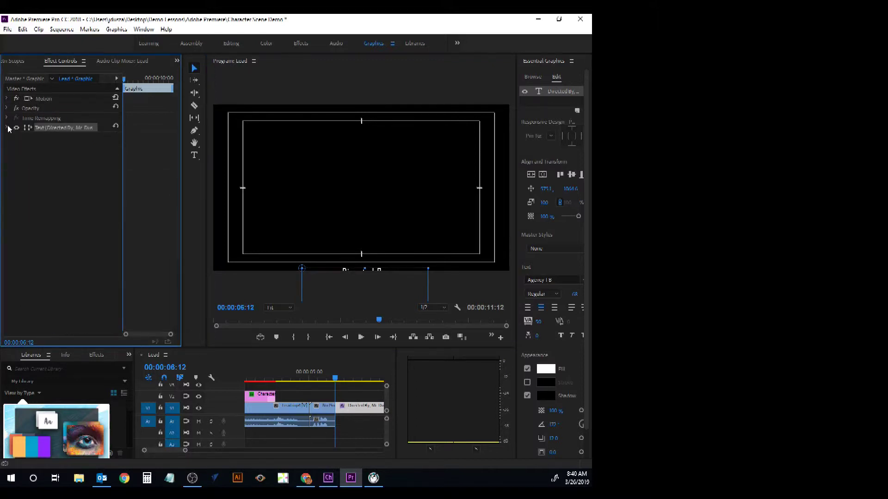
{"action": "left_click", "coordinate": [7, 99]}
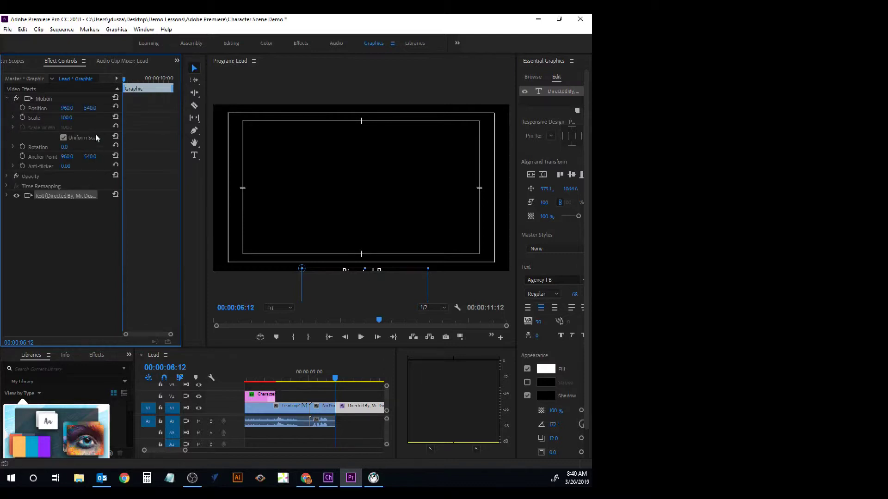
{"action": "left_click", "coordinate": [23, 109]}
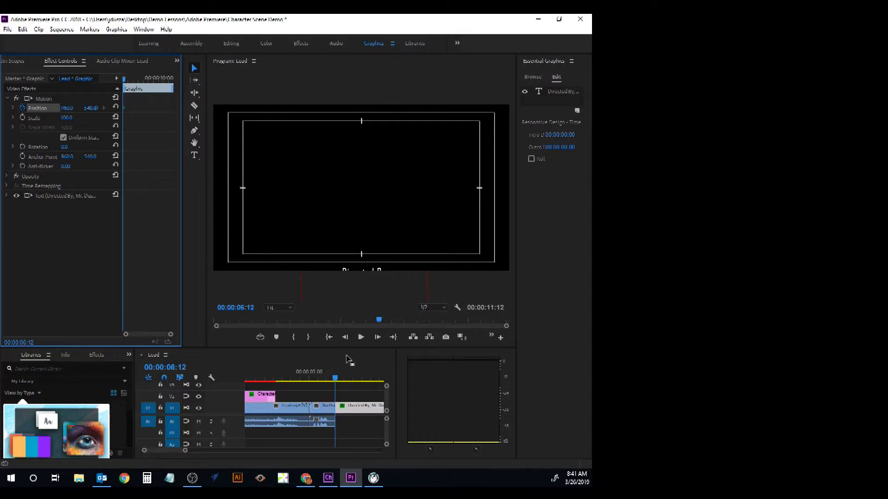
Step: At 00:00:08:00, try extending the credits text box up into the frame and pull it back to the lower edge
{"action": "left_click", "coordinate": [336, 380]}
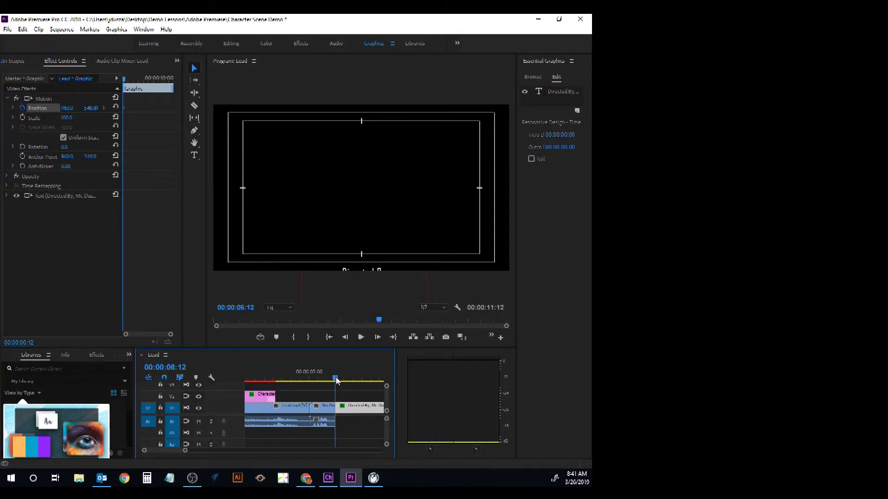
{"action": "left_click_drag", "start_coordinate": [336, 380], "coordinate": [362, 382]}
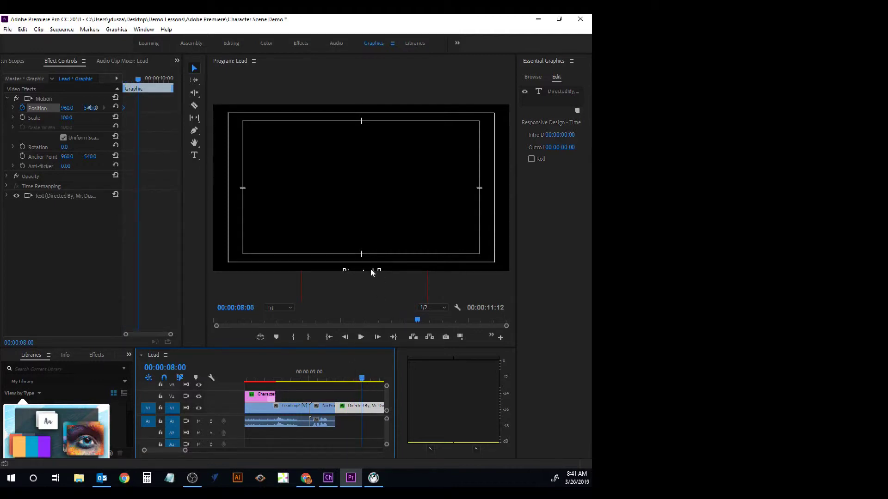
{"action": "left_click_drag", "start_coordinate": [371, 273], "coordinate": [363, 147]}
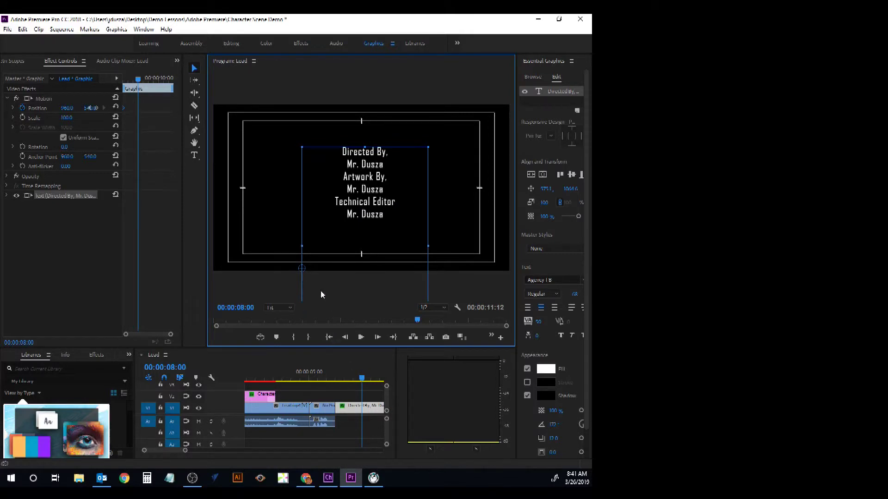
{"action": "left_click_drag", "start_coordinate": [364, 147], "coordinate": [364, 258]}
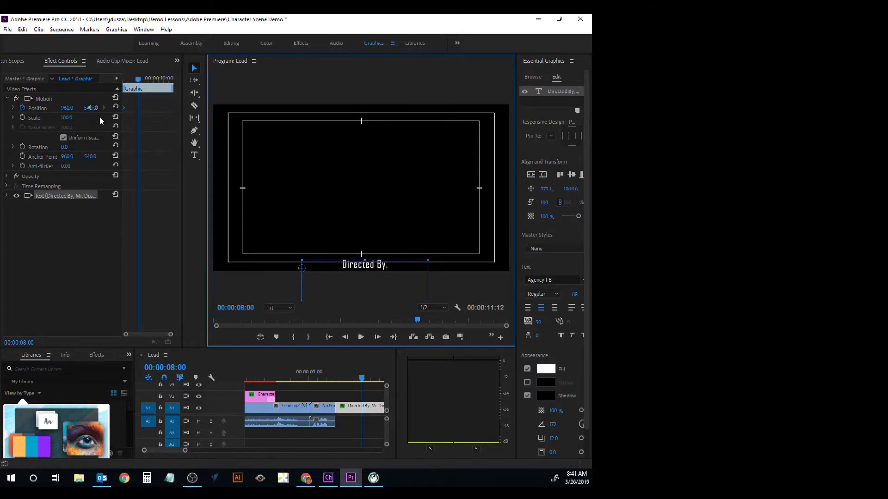
Step: Try raising the credits with the vertical Motion Position at 00:00:08:00, lengthen the text box, and revert these changes
{"action": "left_click_drag", "start_coordinate": [121, 111], "coordinate": [140, 111]}
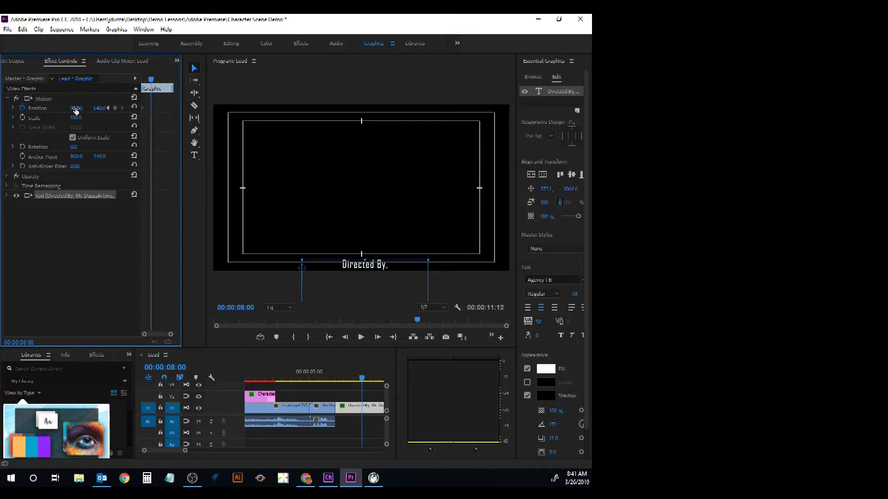
{"action": "left_click_drag", "start_coordinate": [98, 107], "coordinate": [46, 107]}
{"action": "key", "text": "Return"}
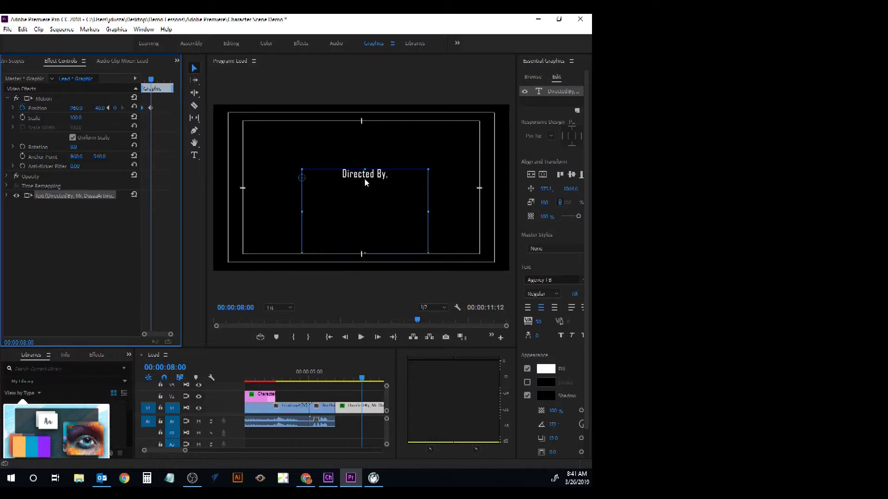
{"action": "left_click_drag", "start_coordinate": [367, 254], "coordinate": [369, 276]}
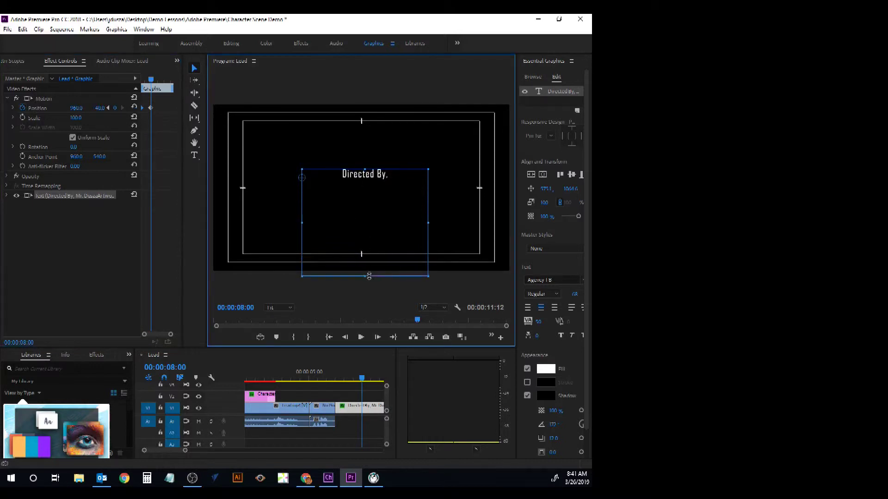
{"action": "key", "text": "ctrl+z"}
{"action": "key", "text": "ctrl+z"}
{"action": "key", "text": "ctrl+z"}
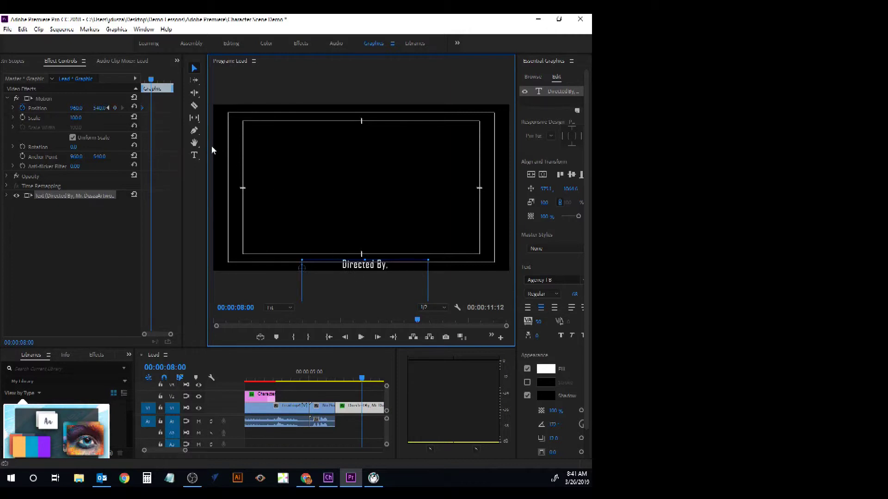
{"action": "mouse_move", "coordinate": [97, 108]}
{"action": "left_mouse_down"}
{"action": "mouse_move", "coordinate": [133, 108]}
{"action": "mouse_move", "coordinate": [96, 108]}
{"action": "left_mouse_up"}
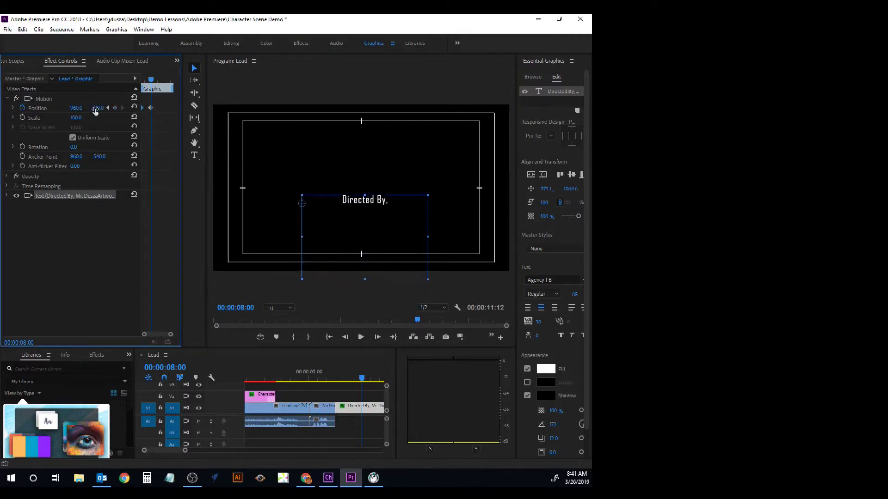
{"action": "left_click", "coordinate": [134, 109]}
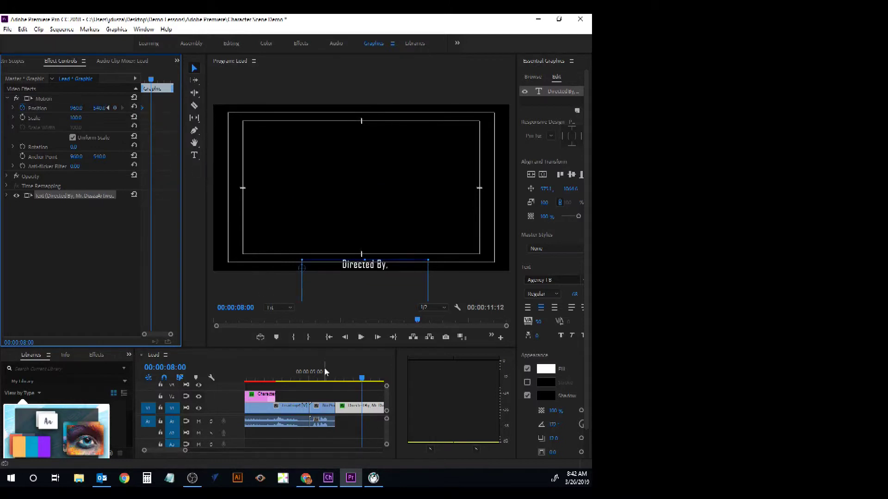
Step: At 00:00:07:19, raise the credits into the frame with the vertical Motion Position and try adjusting the text box's height
{"action": "mouse_move", "coordinate": [361, 382]}
{"action": "left_mouse_down"}
{"action": "mouse_move", "coordinate": [330, 382]}
{"action": "mouse_move", "coordinate": [358, 379]}
{"action": "left_mouse_up"}
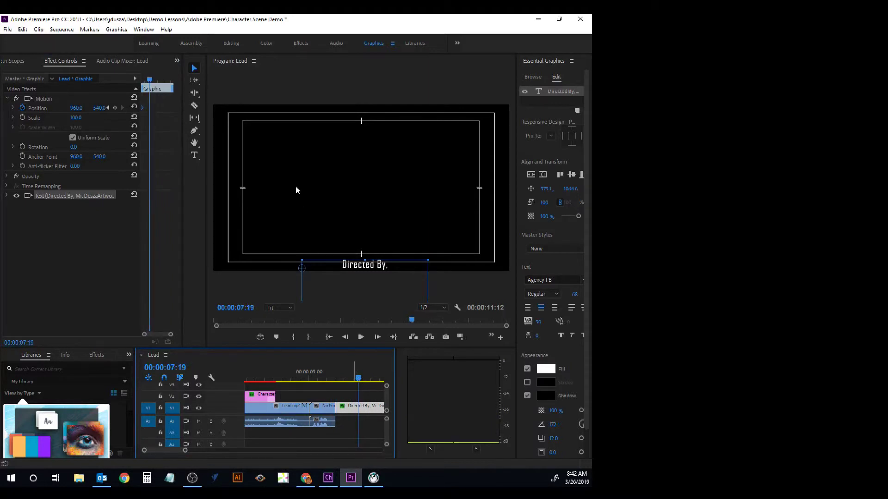
{"action": "left_click", "coordinate": [97, 109]}
{"action": "mouse_move", "coordinate": [97, 111]}
{"action": "left_mouse_down"}
{"action": "mouse_move", "coordinate": [131, 109]}
{"action": "mouse_move", "coordinate": [99, 109]}
{"action": "left_mouse_up"}
{"action": "left_click_drag", "start_coordinate": [365, 241], "coordinate": [365, 246]}
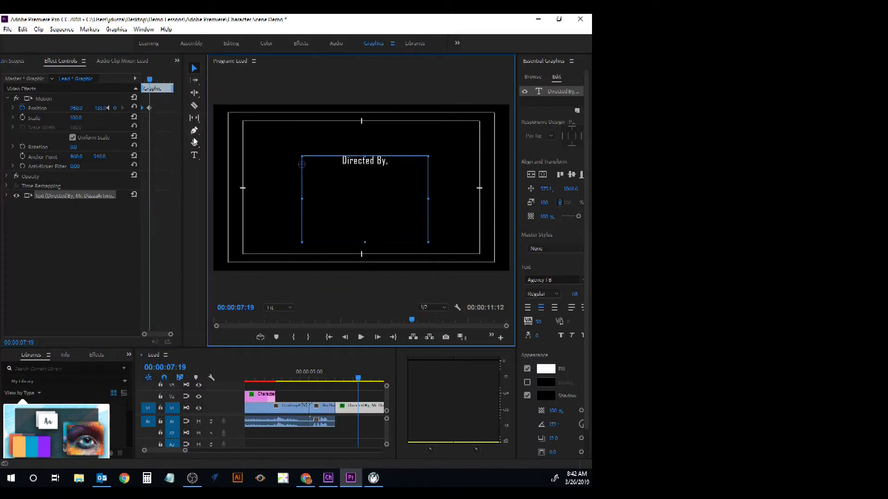
Step: Select the hidden credits lines below "Directed By," and try giving them a very pale pink fill
{"action": "left_click", "coordinate": [194, 155]}
{"action": "left_click_drag", "start_coordinate": [389, 161], "coordinate": [420, 223]}
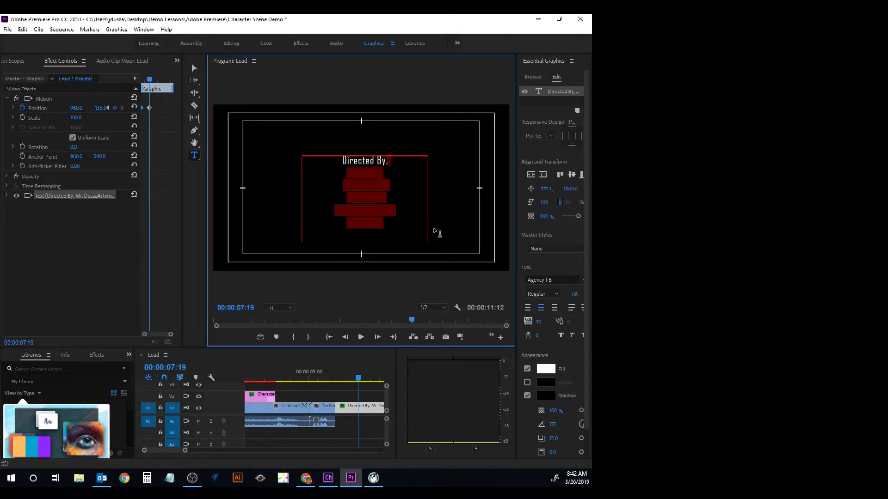
{"action": "left_click", "coordinate": [551, 372]}
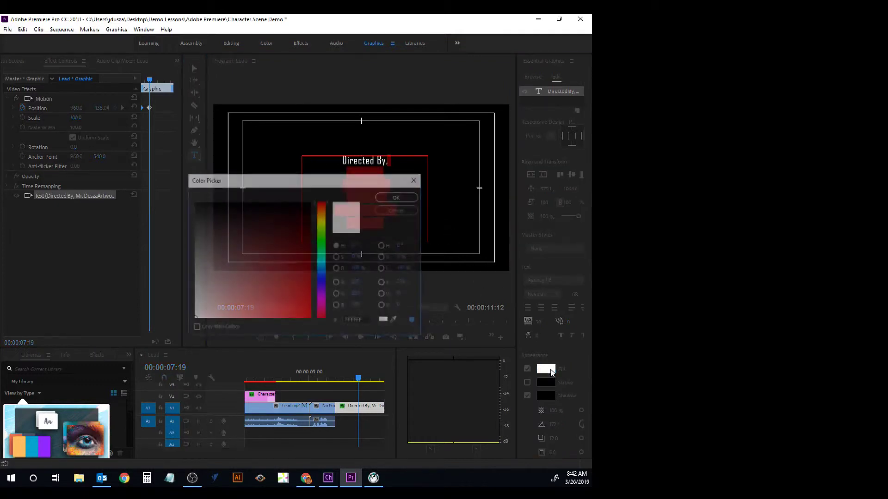
{"action": "left_click", "coordinate": [203, 312]}
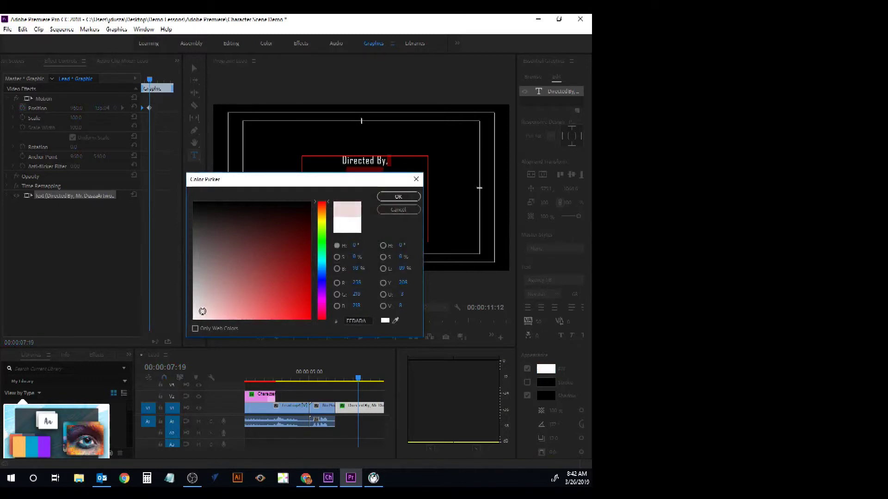
{"action": "left_click", "coordinate": [398, 196]}
{"action": "left_click", "coordinate": [383, 196]}
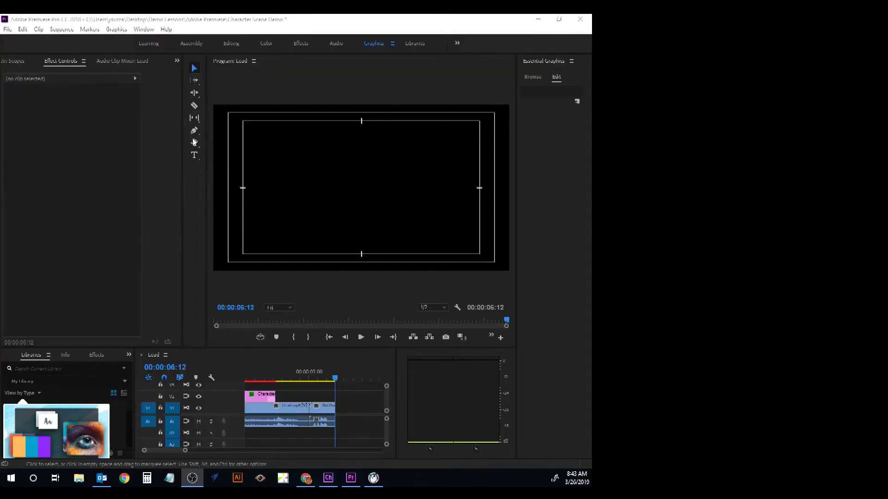
Step: At 00:00:06:12, add a text box spanning the title-safe width in the middle of the frame, reading "CREDITS"
{"action": "left_click", "coordinate": [195, 156]}
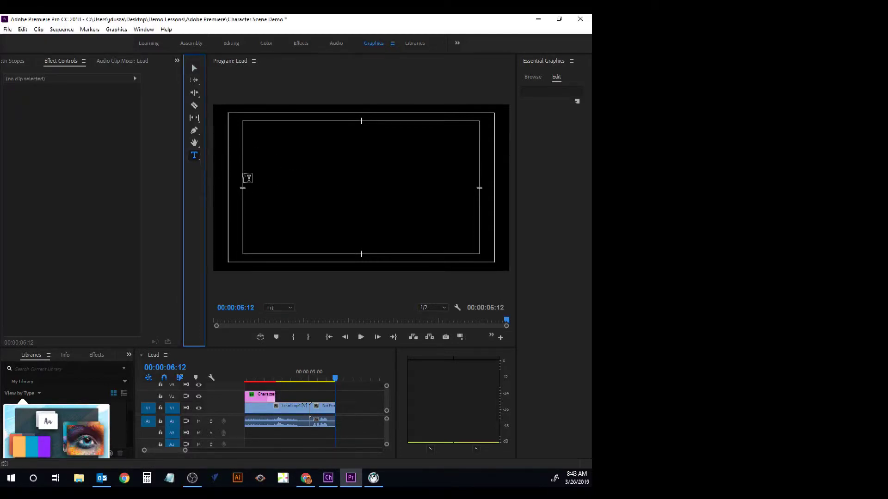
{"action": "left_click_drag", "start_coordinate": [242, 174], "coordinate": [481, 210]}
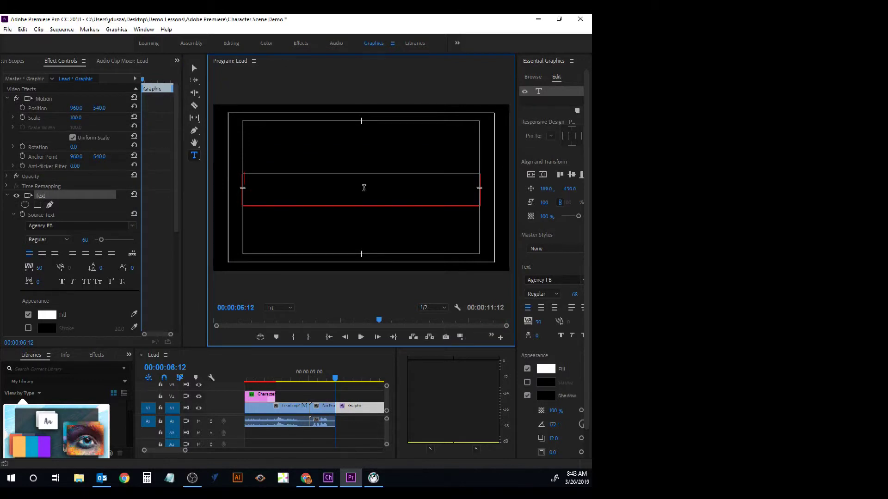
{"action": "type", "text": "CREDITS"}
Step: Centre-align the "CREDITS" text and reduce its text box's height to fit the single line
{"action": "left_click_drag", "start_coordinate": [274, 179], "coordinate": [243, 181]}
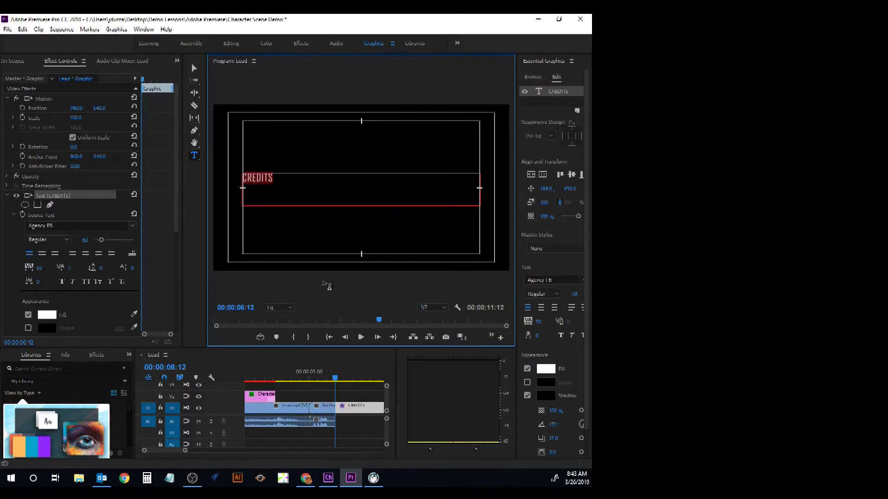
{"action": "left_click", "coordinate": [542, 309]}
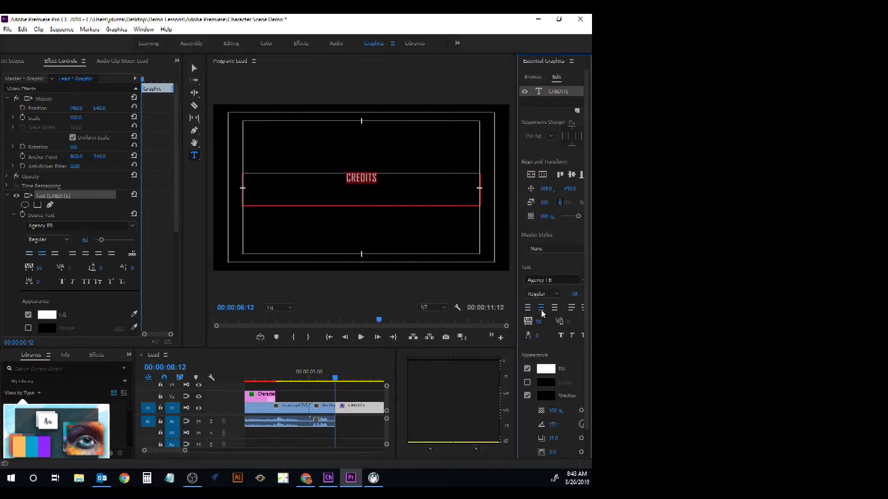
{"action": "left_click", "coordinate": [195, 68]}
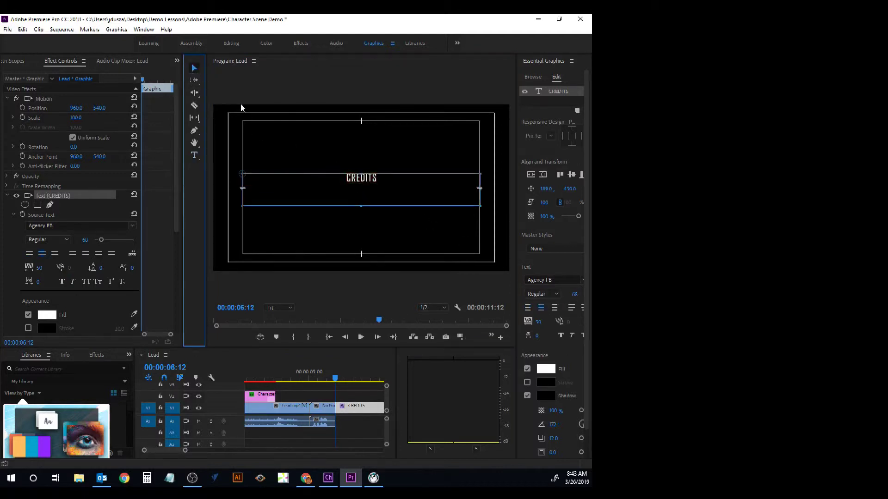
{"action": "left_click", "coordinate": [359, 207]}
{"action": "left_click_drag", "start_coordinate": [356, 189], "coordinate": [356, 188]}
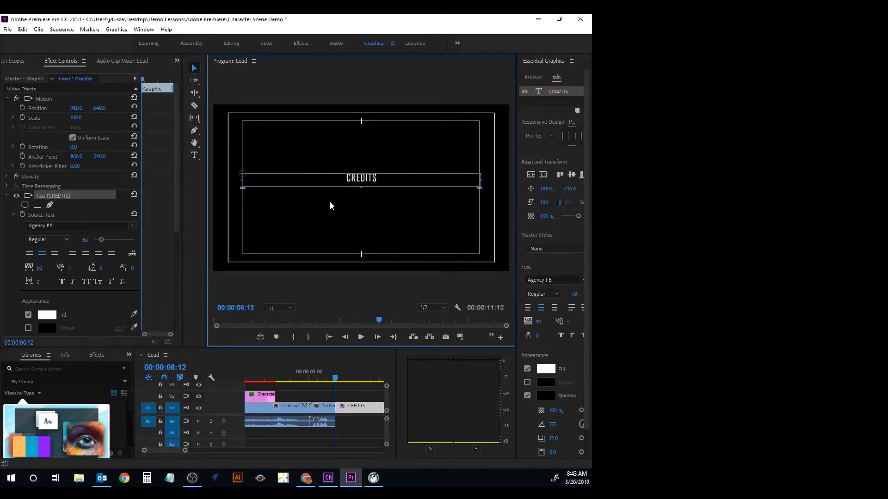
Step: Keyframe the "CREDITS" clip's Motion Position from the bottom frame edge at 00:00:06:12 up to a vertical position of 633 at 00:00:07:19
{"action": "left_click_drag", "start_coordinate": [98, 112], "coordinate": [379, 116]}
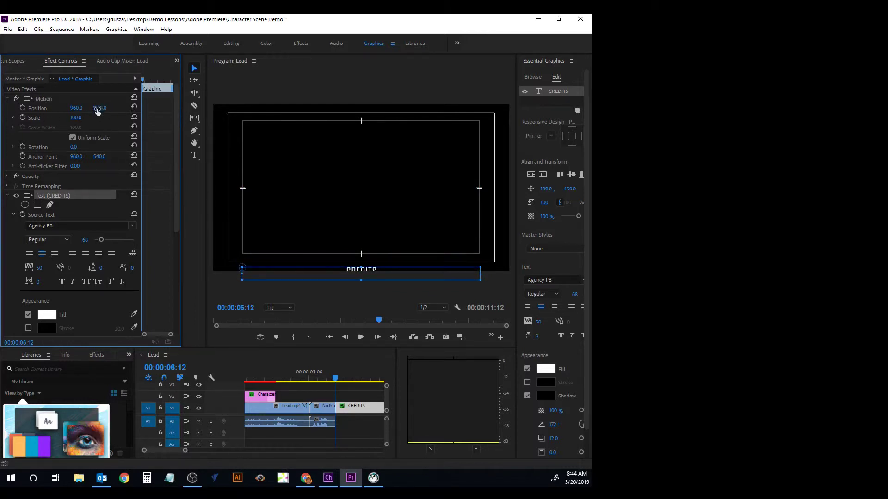
{"action": "left_click", "coordinate": [38, 110]}
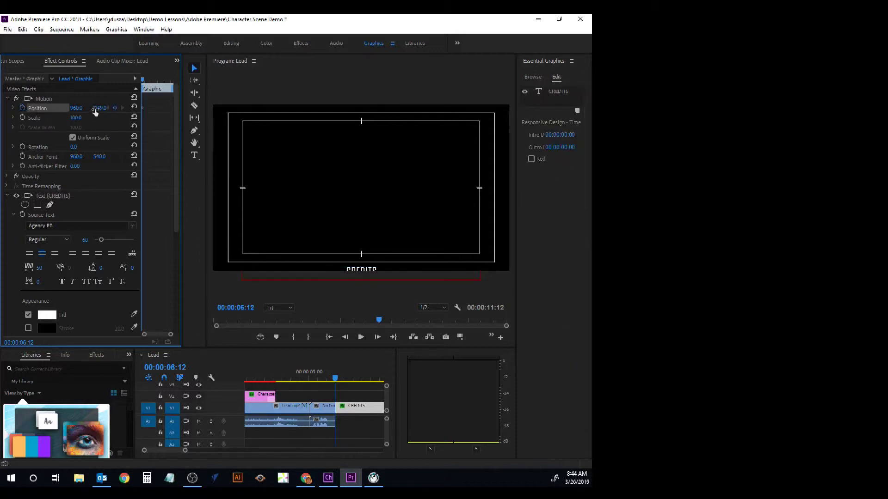
{"action": "left_click_drag", "start_coordinate": [337, 380], "coordinate": [361, 382]}
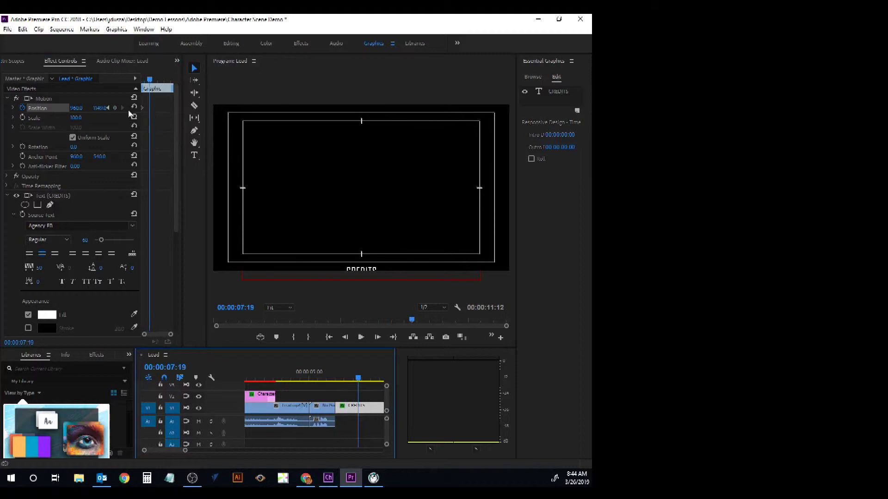
{"action": "left_click_drag", "start_coordinate": [102, 110], "coordinate": [82, 110]}
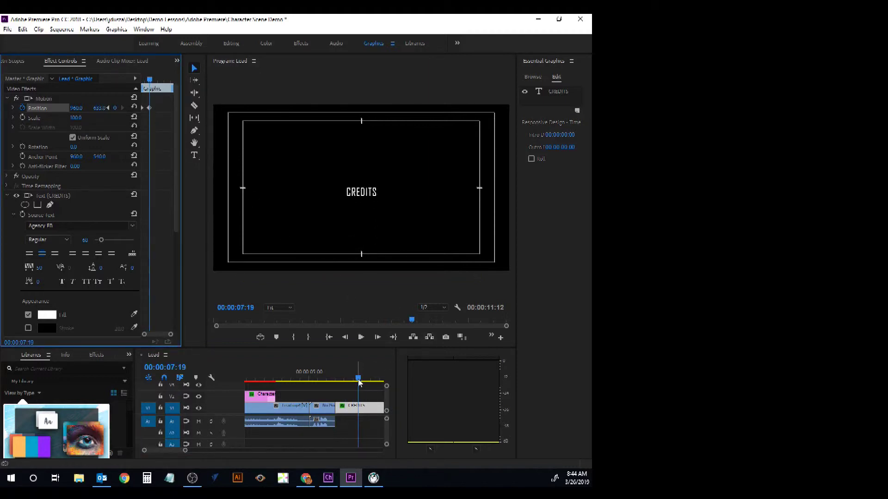
Step: Trim the end of the "CREDITS" clip back to 00:00:08:20 on V1
{"action": "left_click_drag", "start_coordinate": [359, 378], "coordinate": [377, 379]}
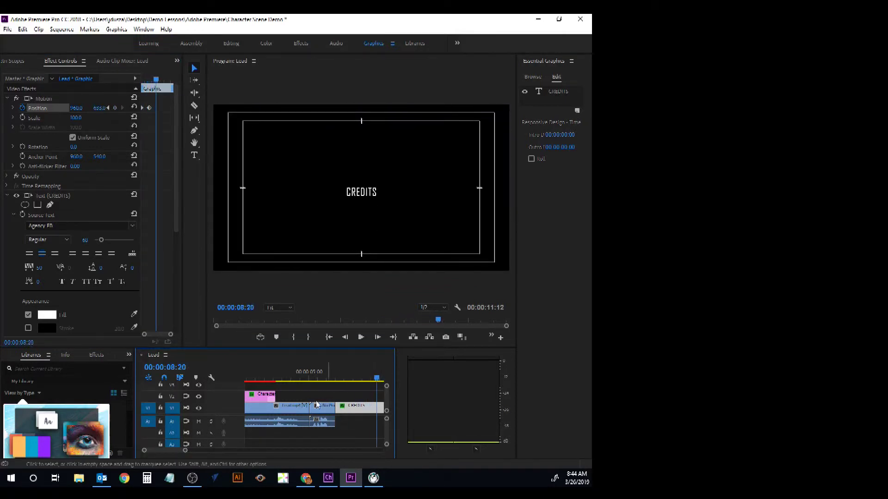
{"action": "scroll", "coordinate": [177, 453], "scroll_direction": "down", "scroll_amount": 3}
{"action": "scroll", "coordinate": [177, 453], "scroll_direction": "up", "scroll_amount": 3}
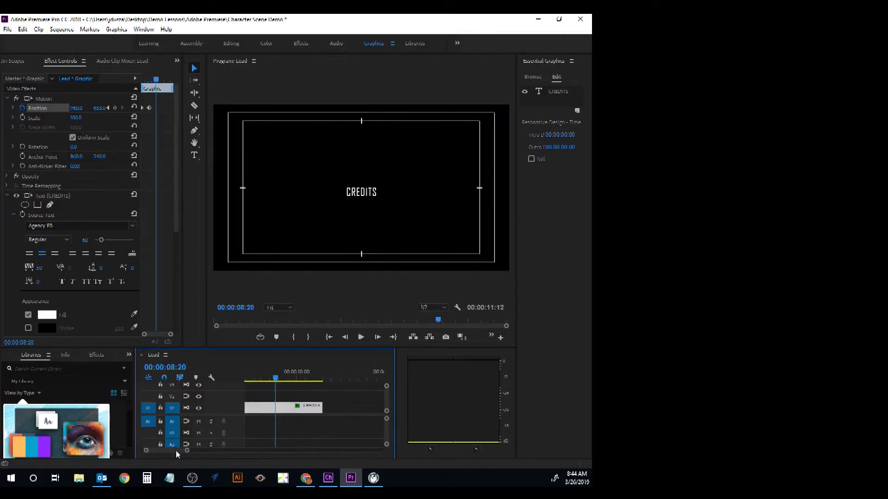
{"action": "left_click_drag", "start_coordinate": [315, 407], "coordinate": [275, 406]}
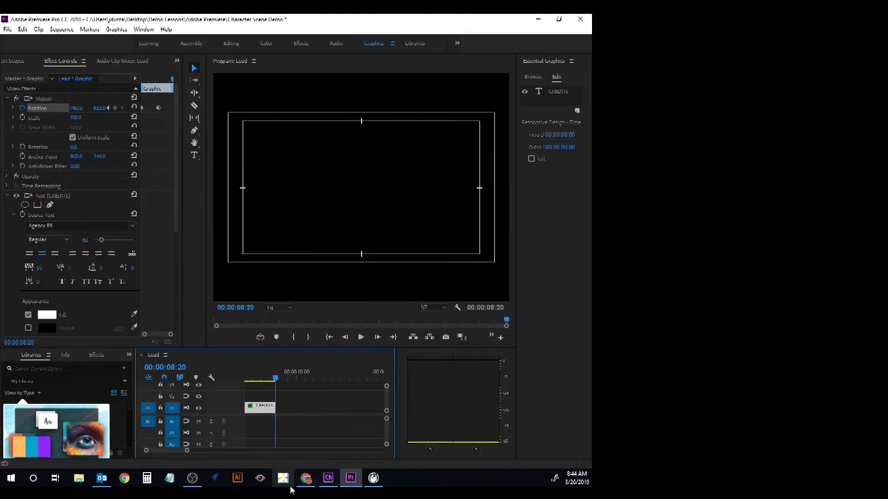
Step: Switch to the browser and open the instructions of the Character Animator Scene assignment in Google Classroom
{"action": "left_click", "coordinate": [306, 478]}
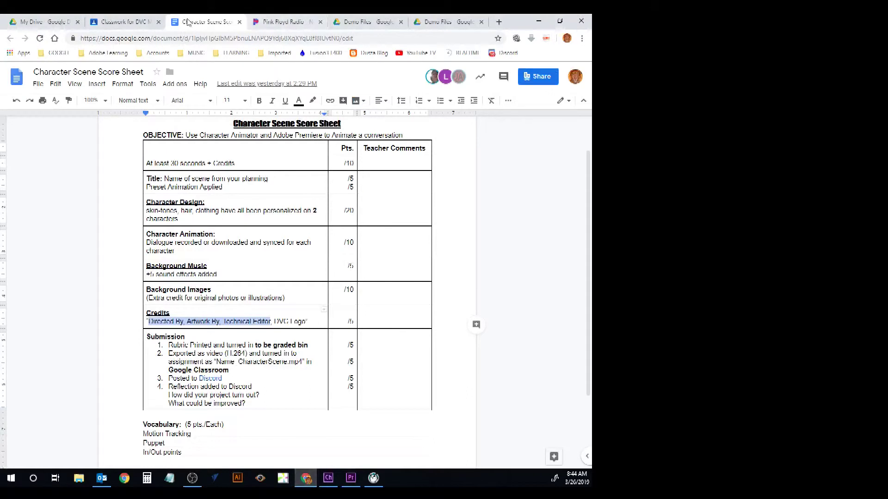
{"action": "left_click", "coordinate": [139, 22]}
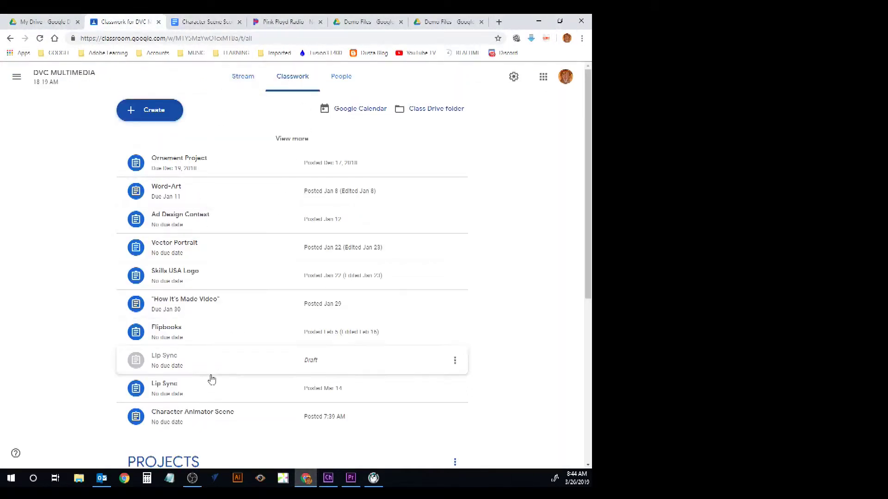
{"action": "left_click", "coordinate": [200, 412]}
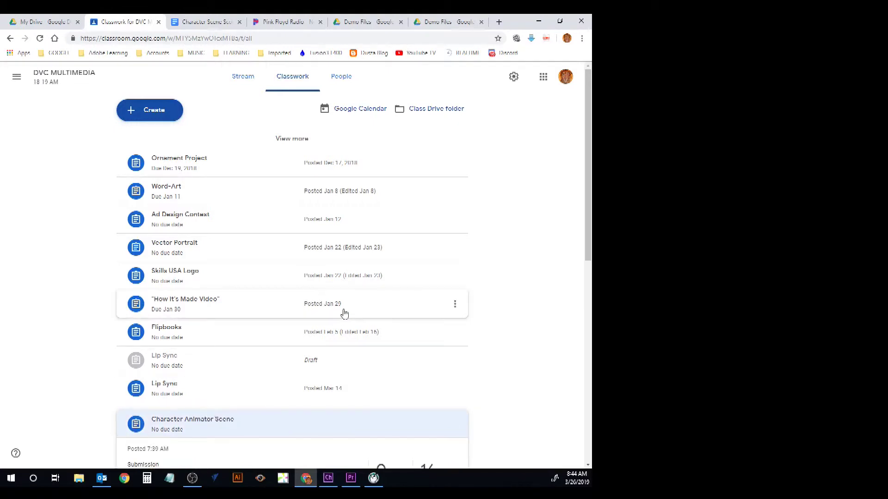
{"action": "left_click", "coordinate": [209, 423]}
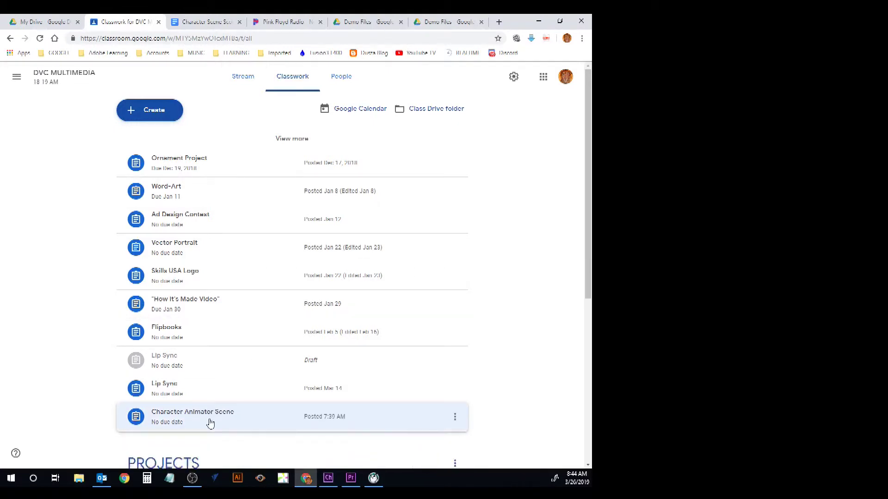
{"action": "scroll", "coordinate": [210, 424], "scroll_direction": "down", "scroll_amount": 3}
{"action": "left_click", "coordinate": [186, 278]}
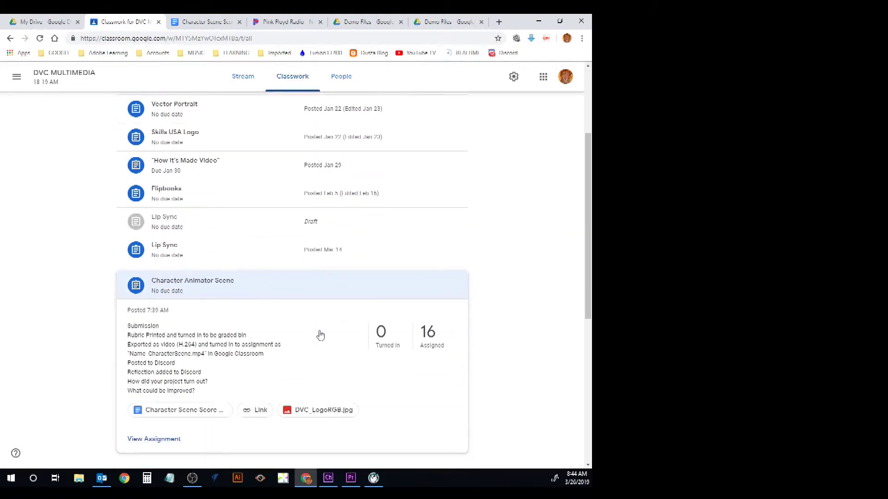
{"action": "left_click", "coordinate": [159, 439]}
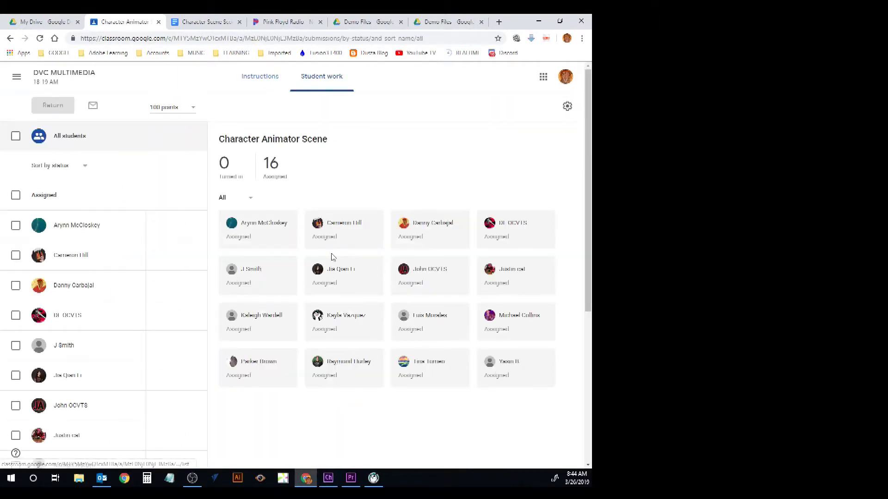
{"action": "left_click", "coordinate": [257, 79]}
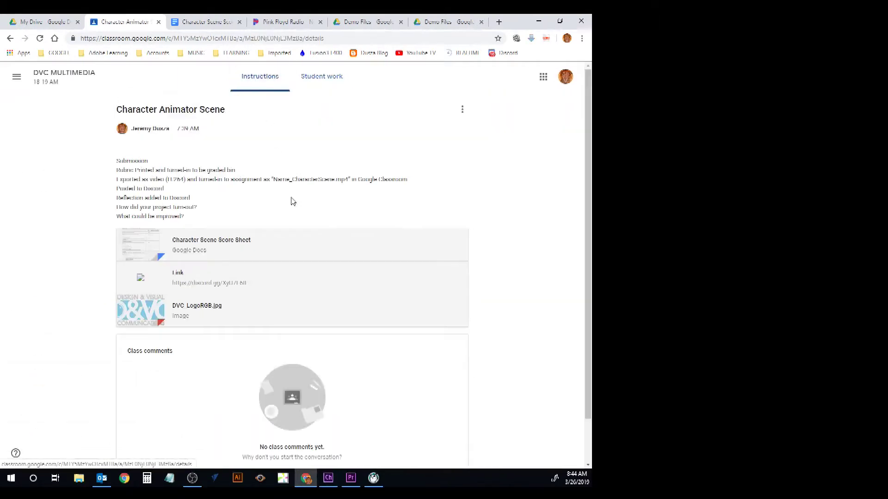
{"action": "right_click", "coordinate": [180, 299]}
{"action": "left_click", "coordinate": [273, 347]}
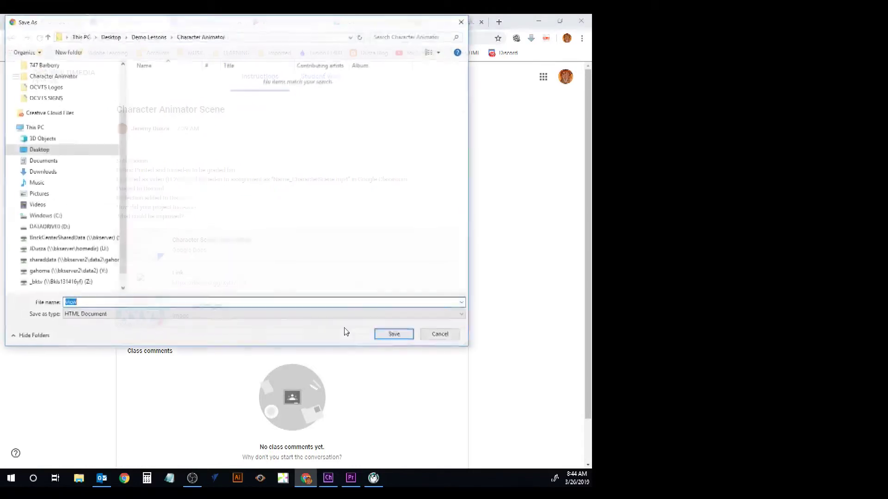
{"action": "left_click", "coordinate": [445, 336]}
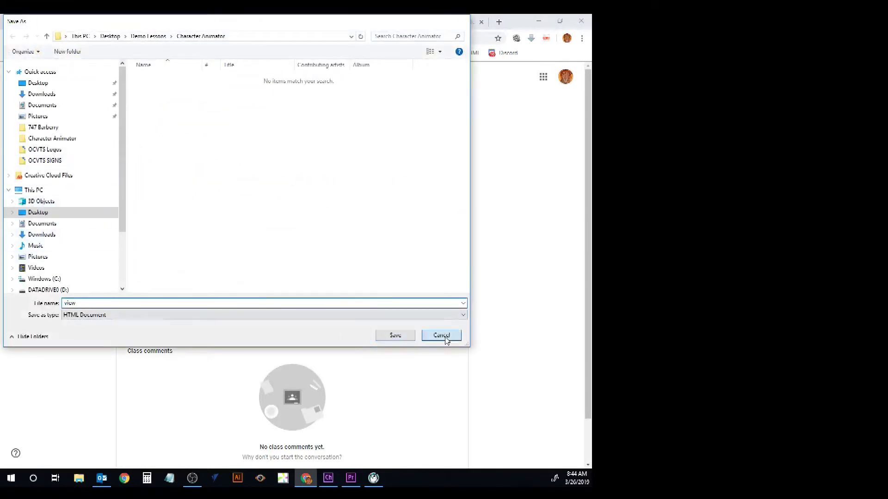
Step: Open the attached DVC_LogoRGB.jpg in its own Drive tab and download it to the Character Animator folder
{"action": "left_click", "coordinate": [284, 303]}
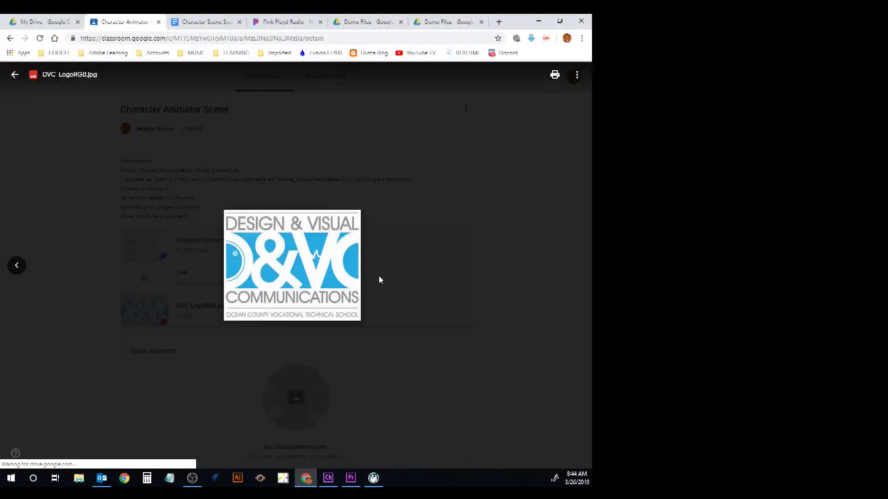
{"action": "left_click", "coordinate": [577, 74]}
{"action": "left_click", "coordinate": [532, 119]}
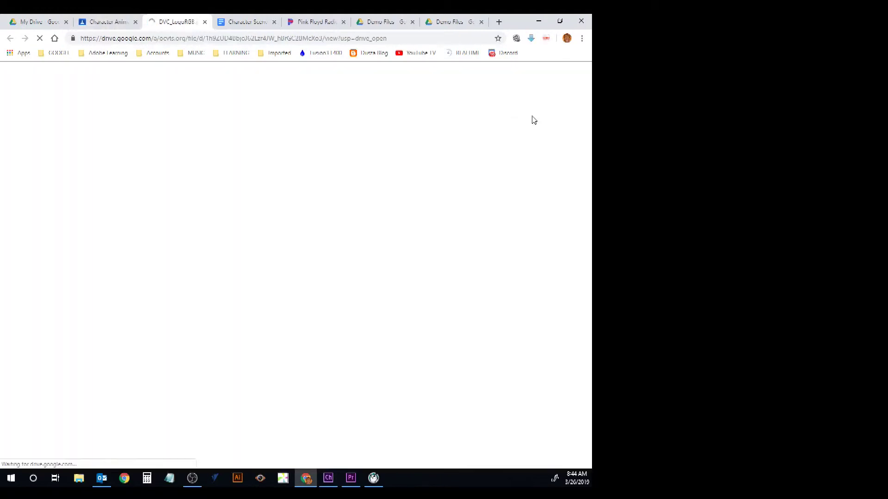
{"action": "left_click", "coordinate": [525, 76]}
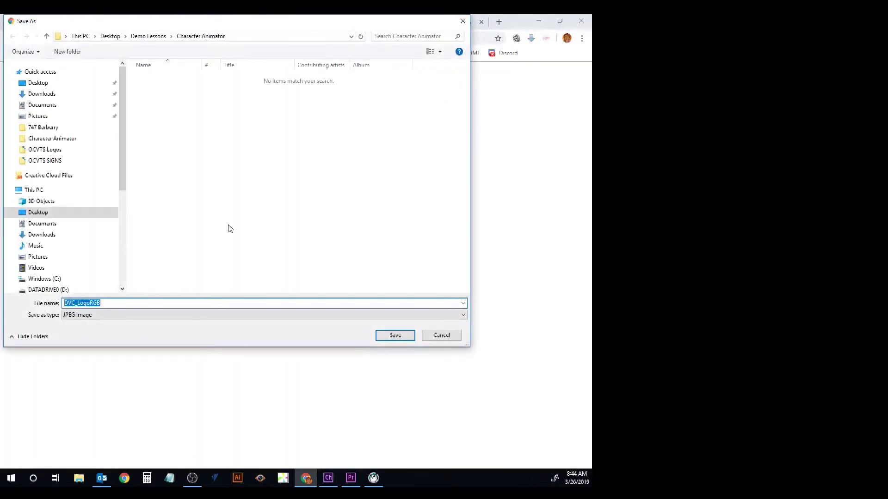
{"action": "left_click", "coordinate": [395, 335]}
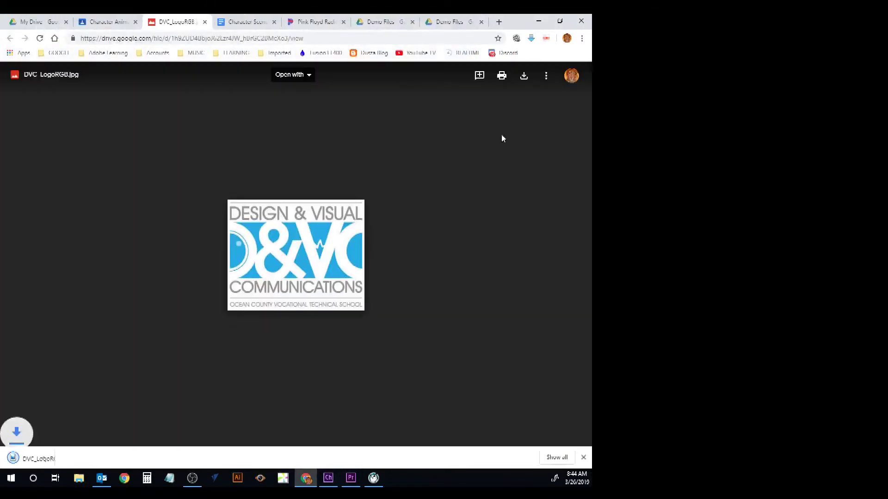
Step: Back in Premiere Pro, import DVC_LogoRGB from the Character Animator folder and place it on V1 directly after the "CREDITS" clip
{"action": "left_click", "coordinate": [538, 22]}
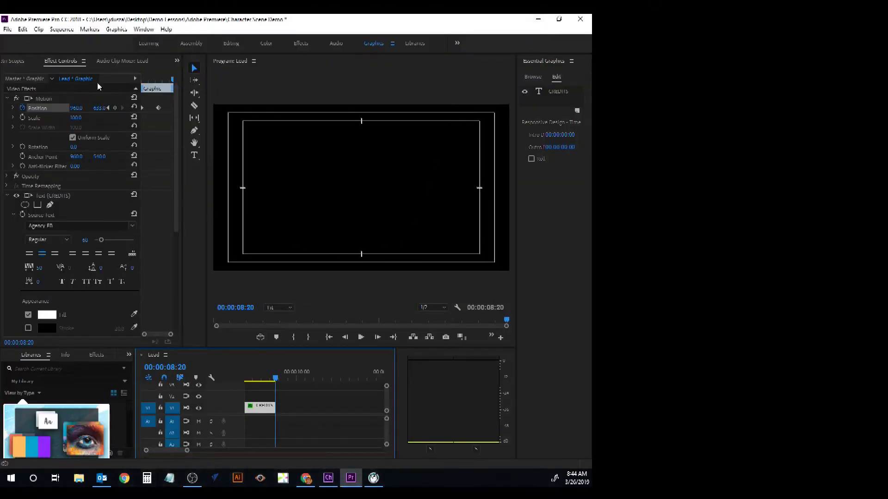
{"action": "left_click", "coordinate": [7, 29]}
{"action": "left_click", "coordinate": [27, 283]}
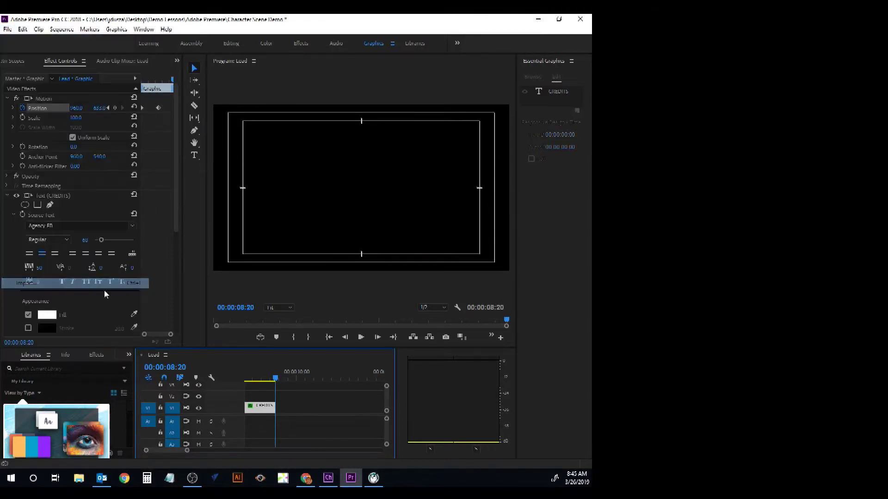
{"action": "left_click", "coordinate": [189, 99]}
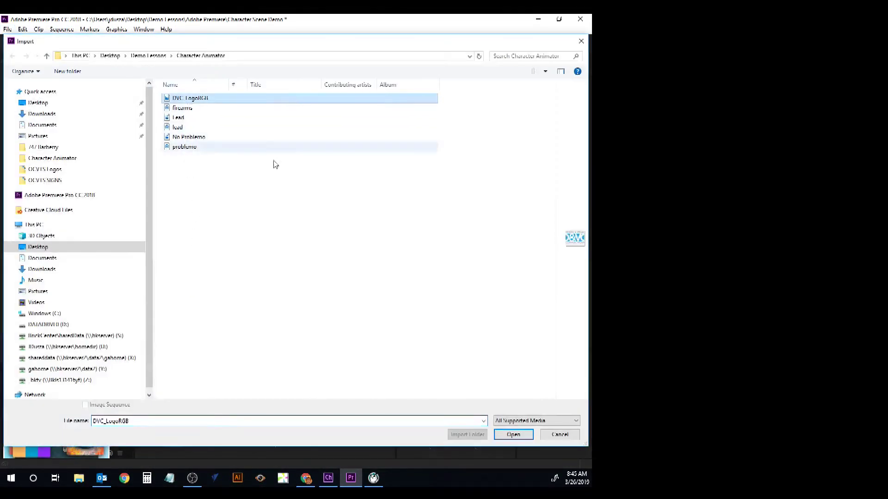
{"action": "left_click", "coordinate": [512, 436]}
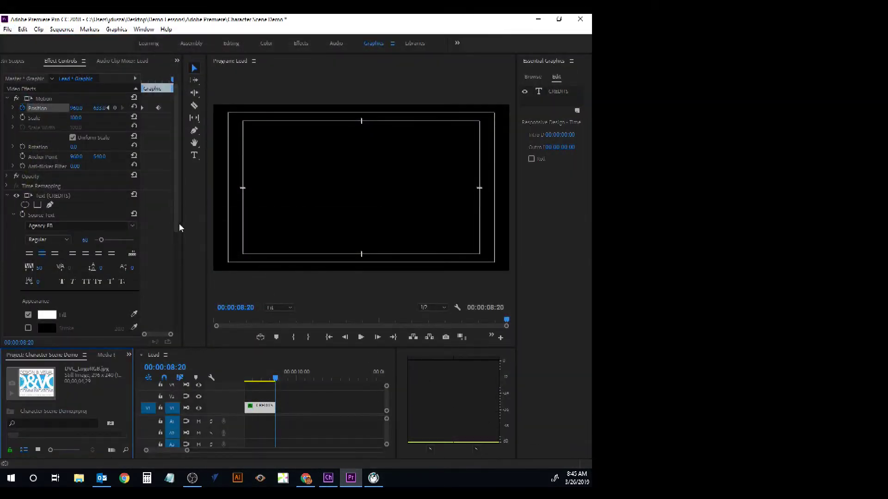
{"action": "left_click", "coordinate": [187, 47]}
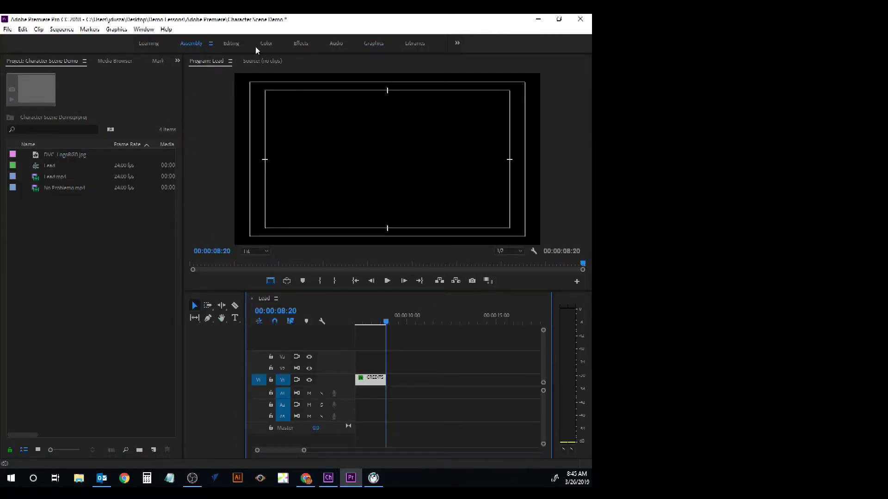
{"action": "left_click_drag", "start_coordinate": [34, 159], "coordinate": [389, 383]}
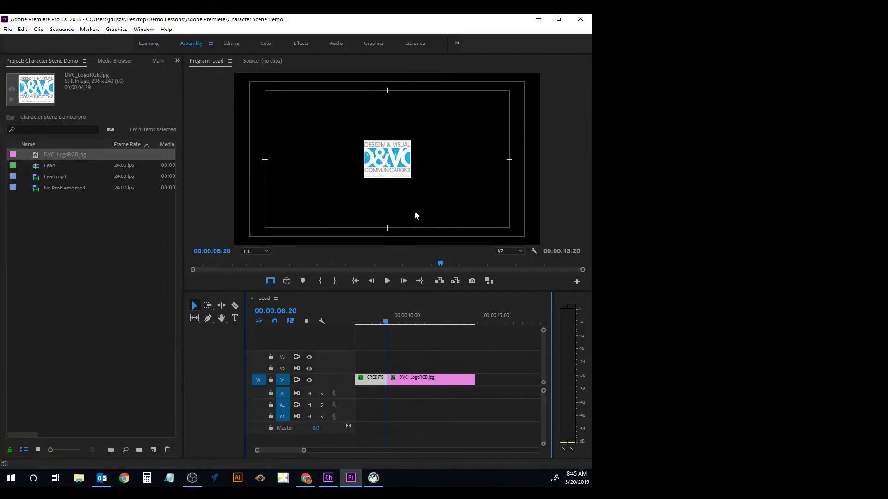
Step: Select the DVC_LogoRGB.jpg clip in the sequence and set its Motion Scale to 90
{"action": "left_click", "coordinate": [417, 380]}
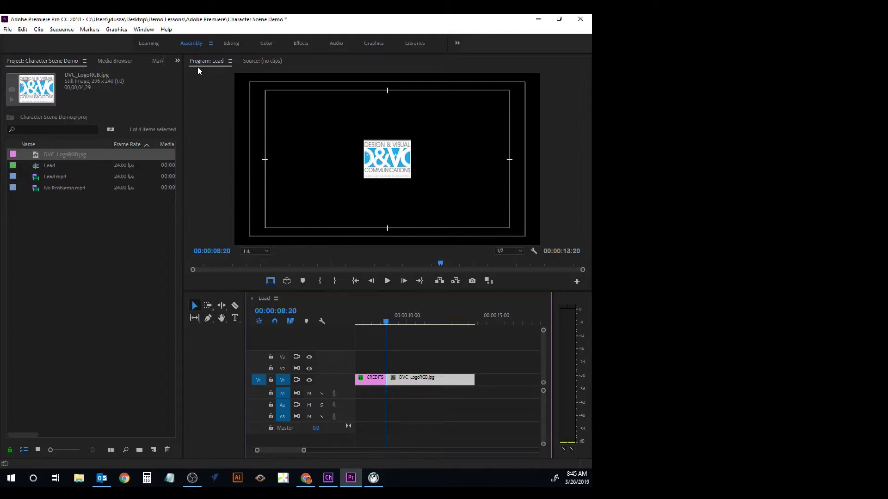
{"action": "left_click", "coordinate": [301, 45]}
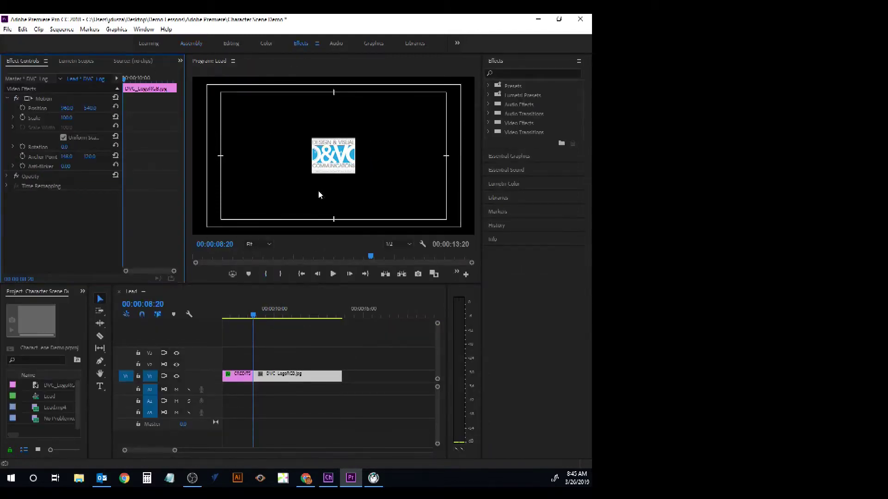
{"action": "left_click", "coordinate": [320, 167]}
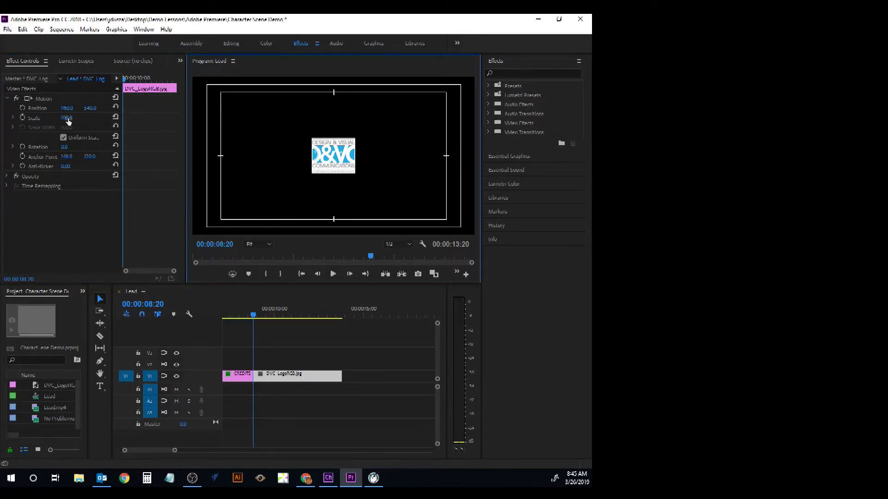
{"action": "left_click_drag", "start_coordinate": [67, 118], "coordinate": [180, 118]}
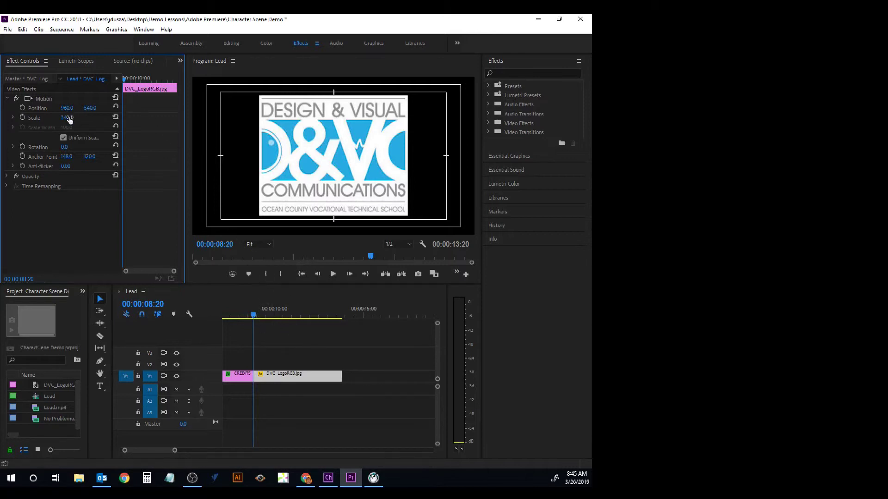
{"action": "left_click_drag", "start_coordinate": [66, 117], "coordinate": [18, 116]}
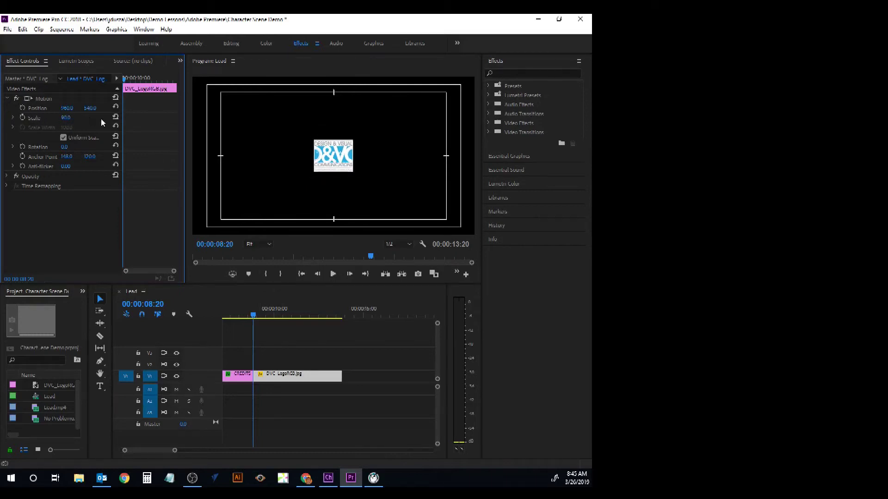
Step: Keyframe the logo's Scale from 90 at 00:00:08:20 to about 344 at 00:00:11:04, nearly filling the title-safe height
{"action": "mouse_move", "coordinate": [253, 316]}
{"action": "left_mouse_down"}
{"action": "mouse_move", "coordinate": [234, 313]}
{"action": "mouse_move", "coordinate": [264, 317]}
{"action": "mouse_move", "coordinate": [254, 319]}
{"action": "left_mouse_up"}
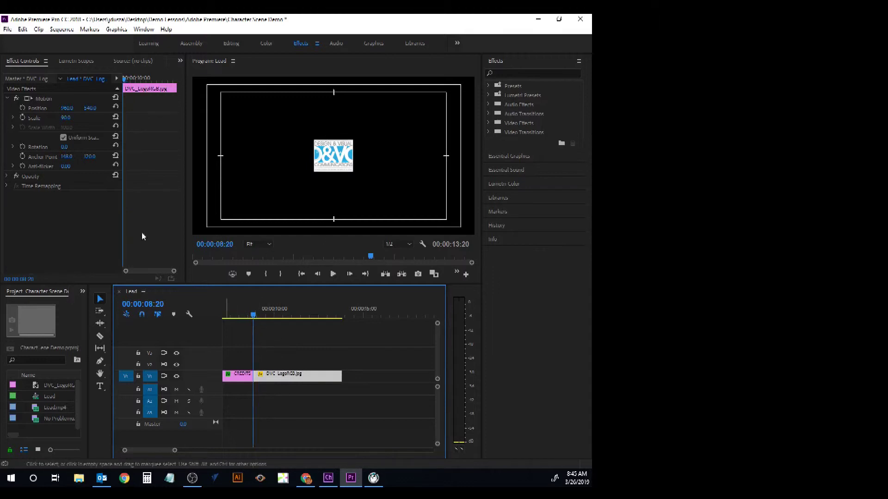
{"action": "left_click", "coordinate": [24, 118]}
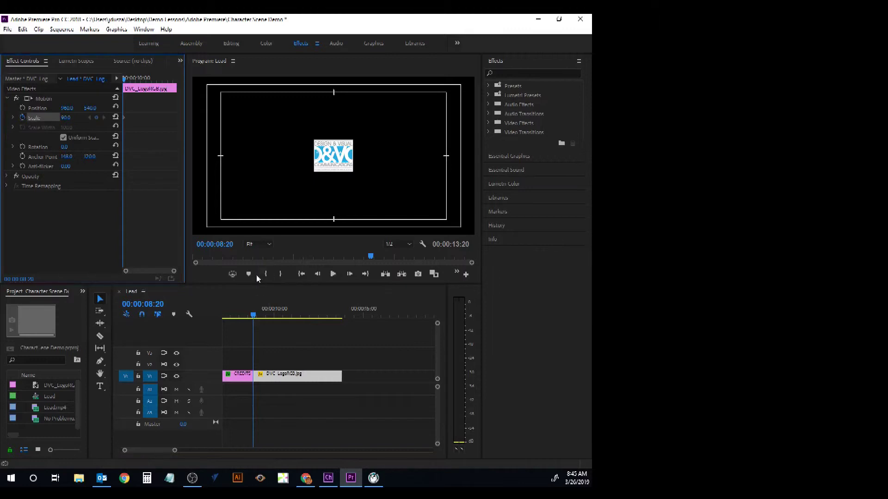
{"action": "left_click_drag", "start_coordinate": [253, 315], "coordinate": [295, 315]}
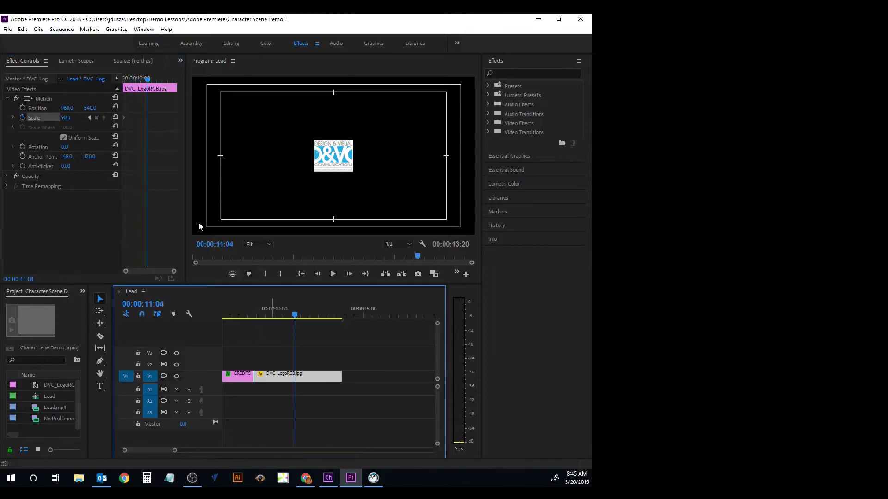
{"action": "left_click_drag", "start_coordinate": [68, 118], "coordinate": [184, 118]}
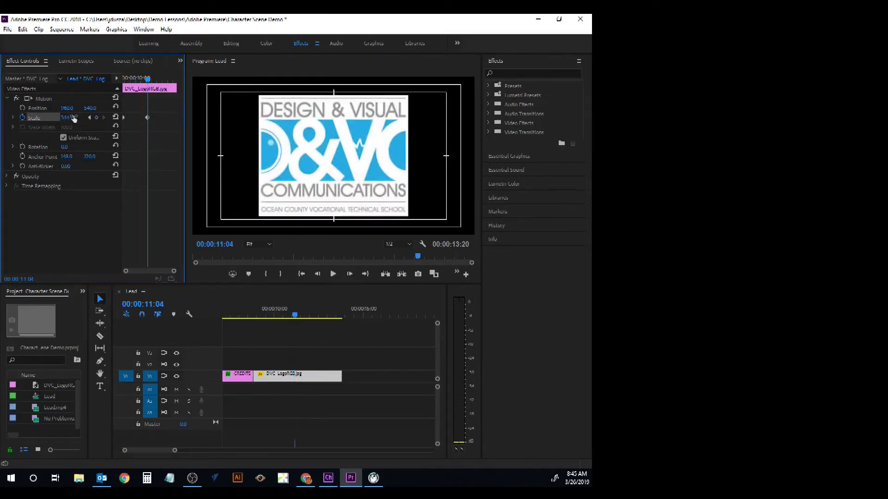
Step: Scrub back through the logo's scale animation in the Lead sequence and save the project
{"action": "left_click_drag", "start_coordinate": [296, 319], "coordinate": [418, 341]}
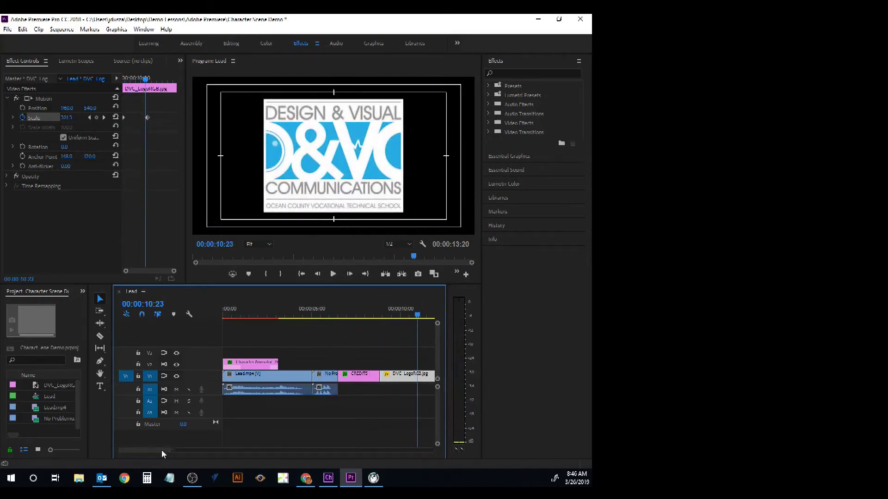
{"action": "scroll", "coordinate": [164, 451], "scroll_direction": "down", "scroll_amount": 3}
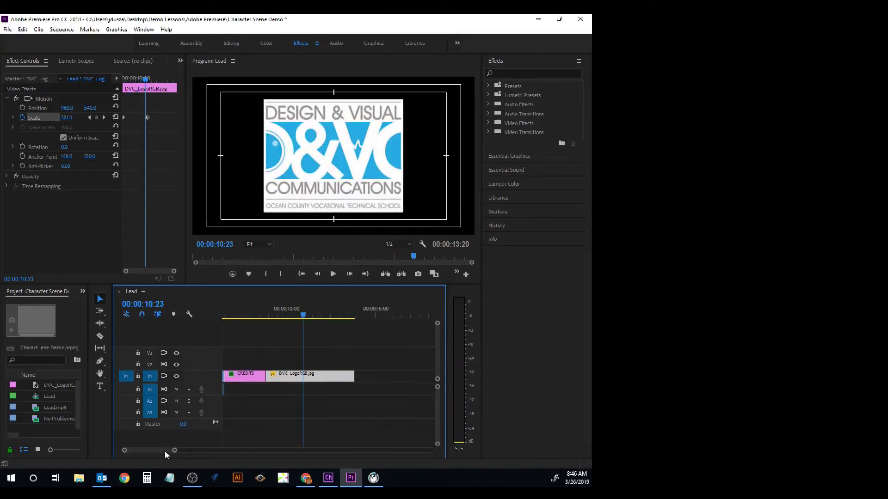
{"action": "left_click", "coordinate": [7, 29]}
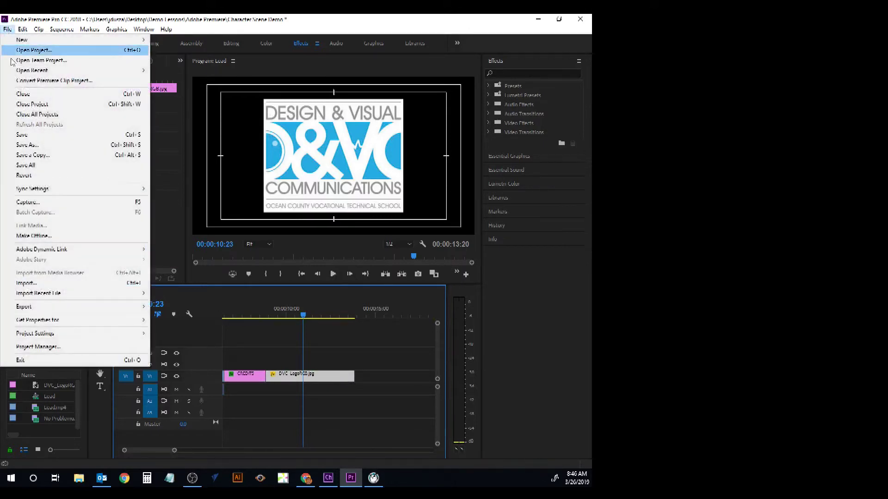
{"action": "left_click", "coordinate": [23, 134]}
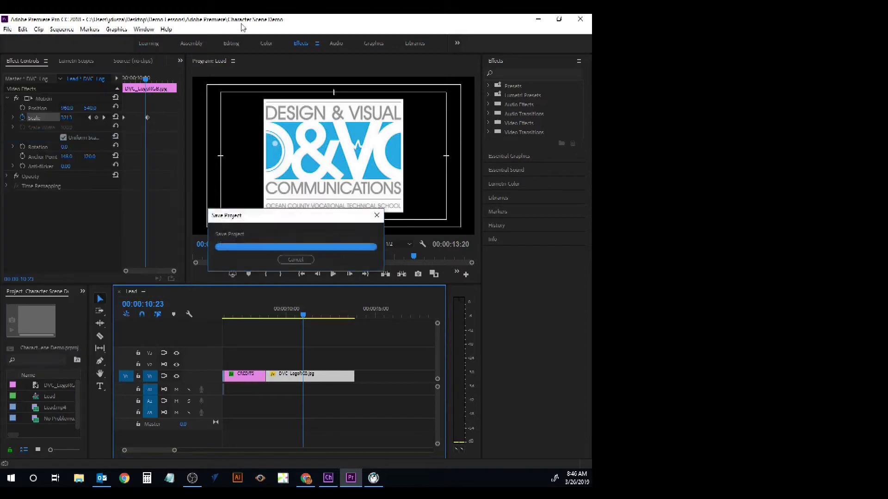
Step: Start a media export of the Lead sequence as H.264 and name the output file "Character Scene Premier Demo"
{"action": "left_click", "coordinate": [7, 30]}
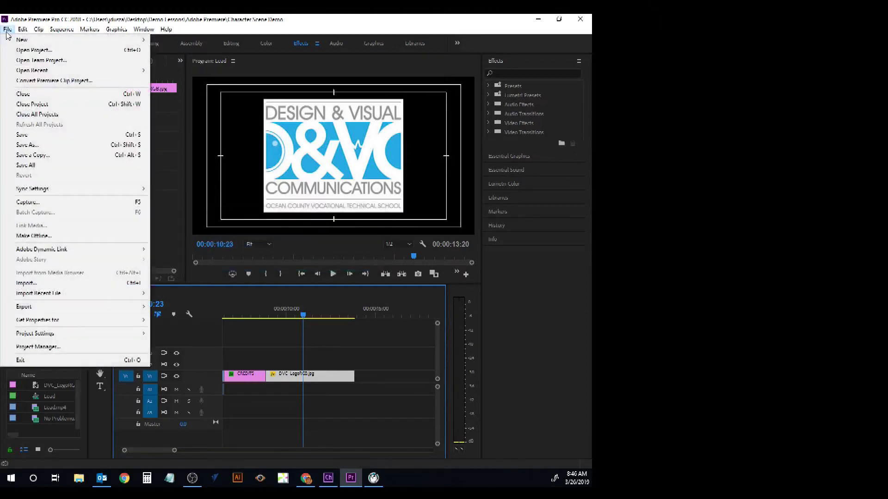
{"action": "mouse_move", "coordinate": [52, 309]}
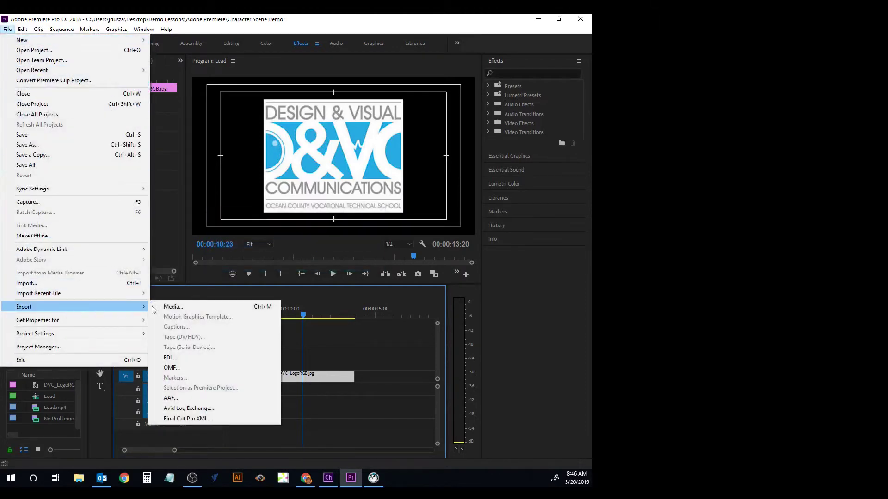
{"action": "left_click", "coordinate": [171, 307]}
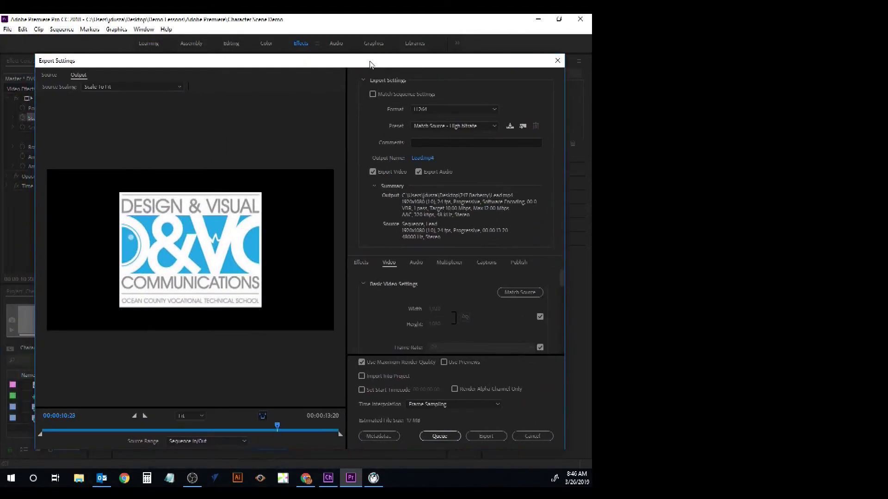
{"action": "left_click", "coordinate": [422, 159]}
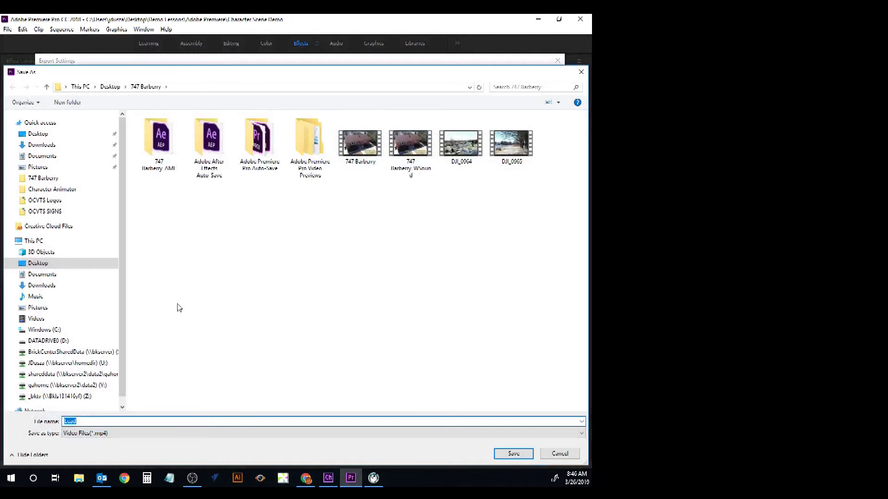
{"action": "type", "text": "Character Scene Premier Demo"}
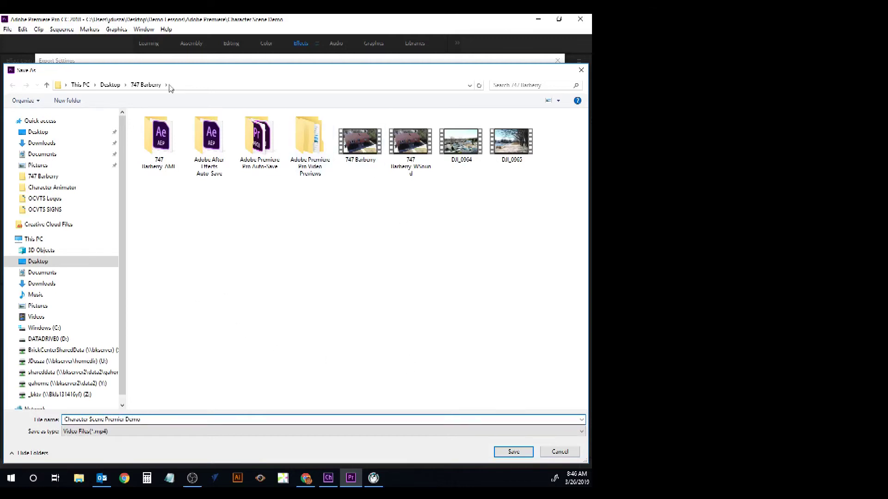
Step: Save the output to Desktop > Demo Lessons > Character Animator and export the video
{"action": "left_click", "coordinate": [110, 85]}
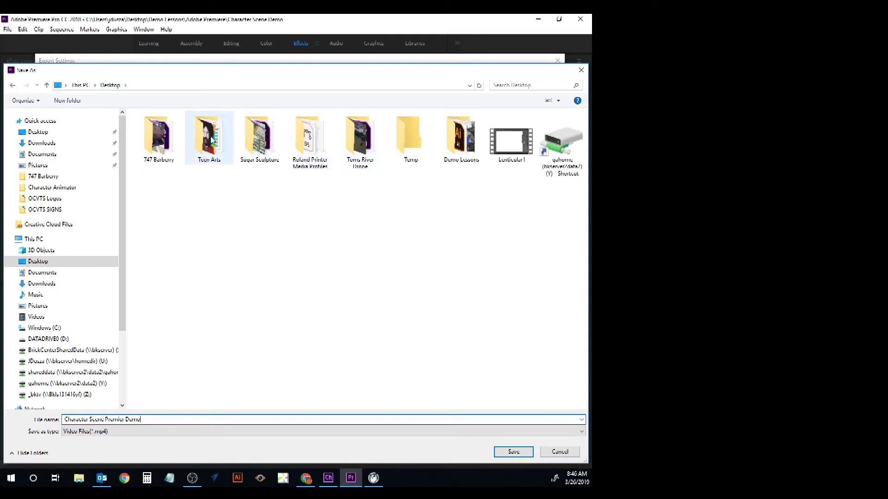
{"action": "double_click", "coordinate": [464, 143]}
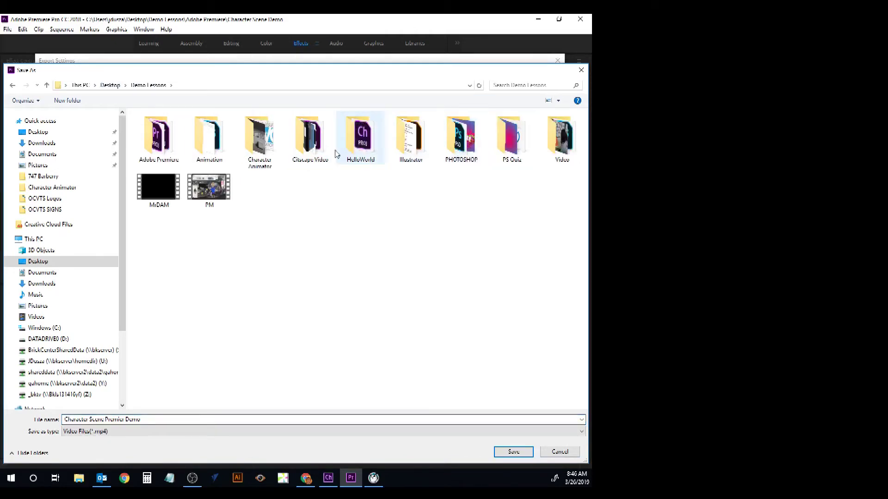
{"action": "double_click", "coordinate": [260, 141]}
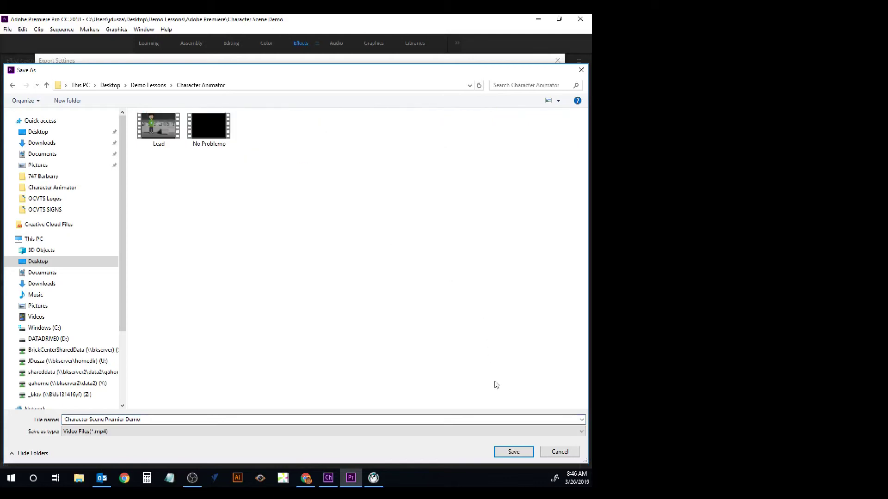
{"action": "left_click", "coordinate": [513, 451]}
{"action": "left_click", "coordinate": [495, 440]}
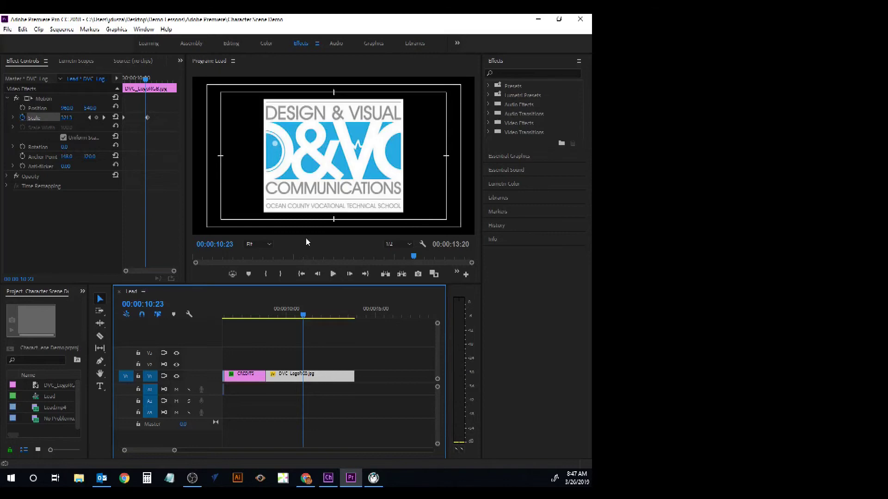
Step: In File Explorer, play the exported "Character Scene Premier Demo" video from Demo Lessons > Character Animator, then close the player
{"action": "left_click", "coordinate": [539, 20]}
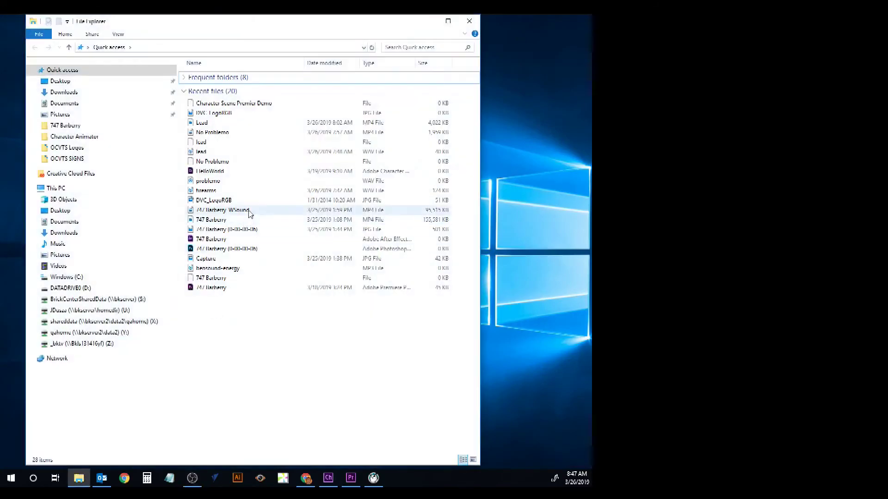
{"action": "left_click", "coordinate": [63, 81]}
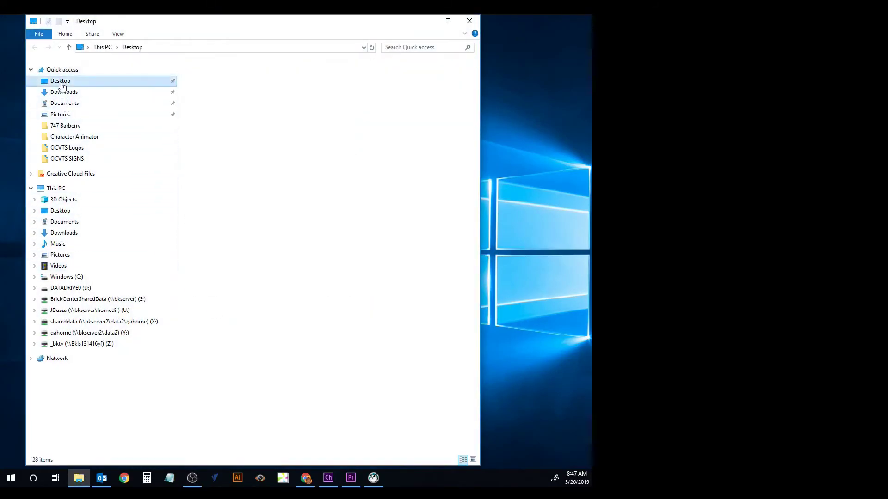
{"action": "double_click", "coordinate": [277, 92]}
{"action": "double_click", "coordinate": [276, 96]}
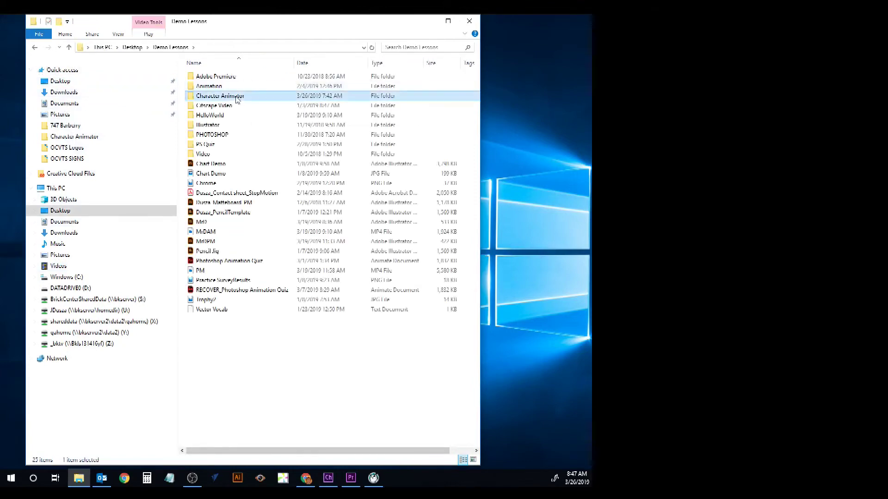
{"action": "double_click", "coordinate": [210, 94]}
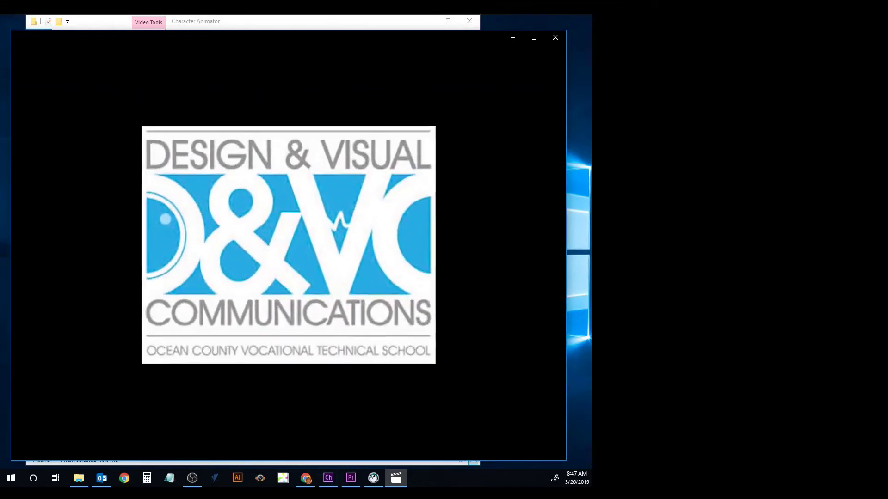
{"action": "left_click", "coordinate": [559, 42]}
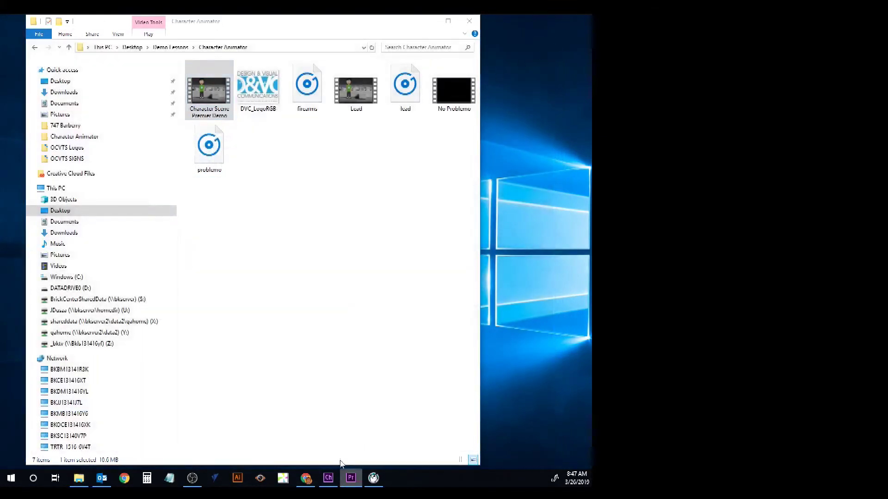
Step: Return to Premiere Pro and switch to the Assembly workspace
{"action": "left_click", "coordinate": [351, 478]}
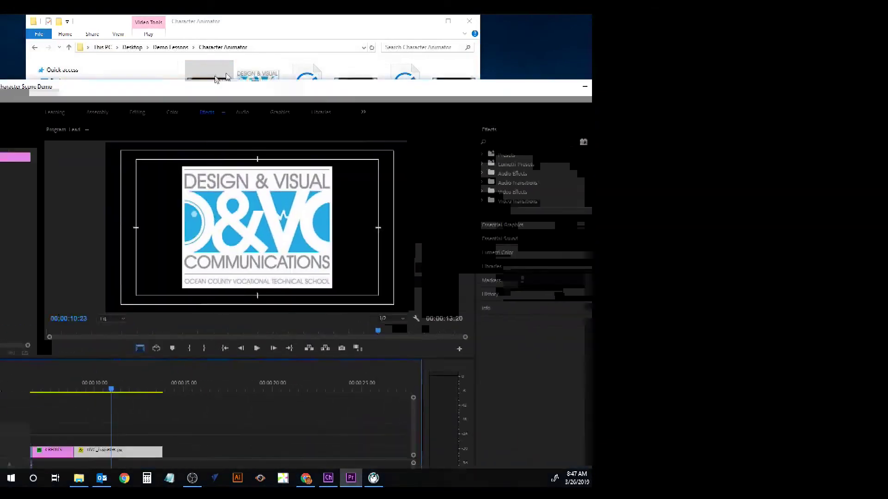
{"action": "left_click", "coordinate": [531, 39]}
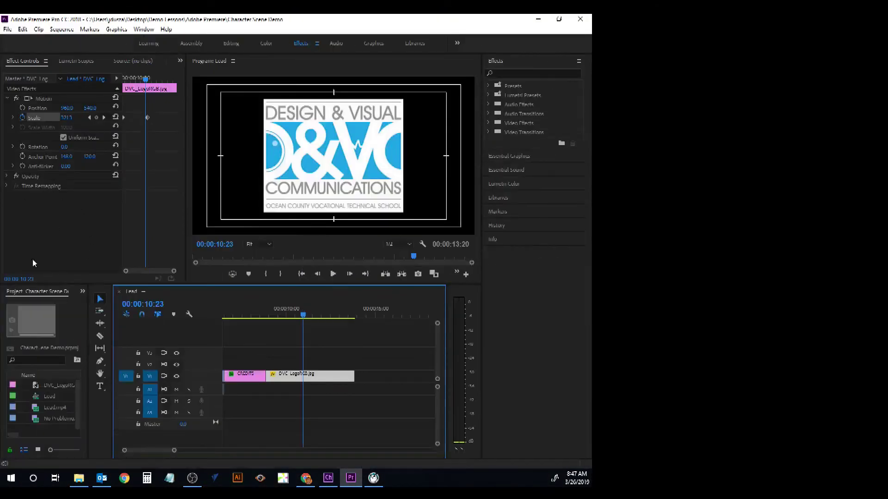
{"action": "left_click", "coordinate": [189, 43]}
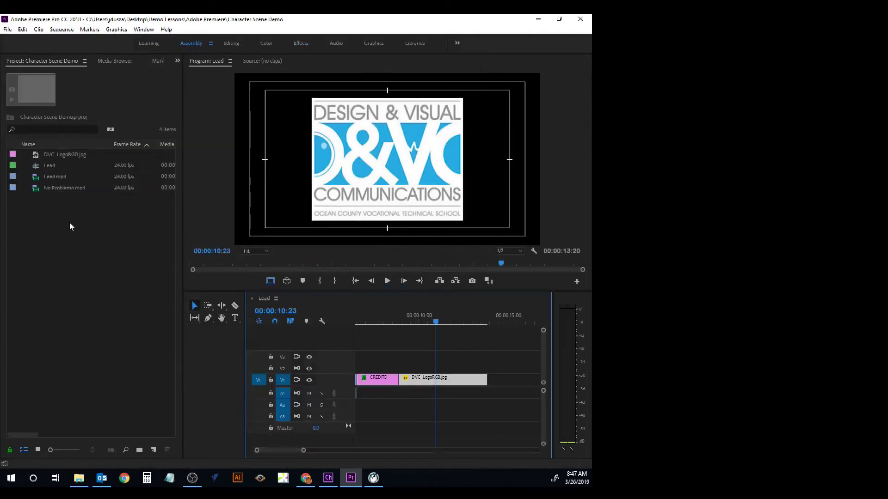
{"action": "left_click", "coordinate": [84, 240]}
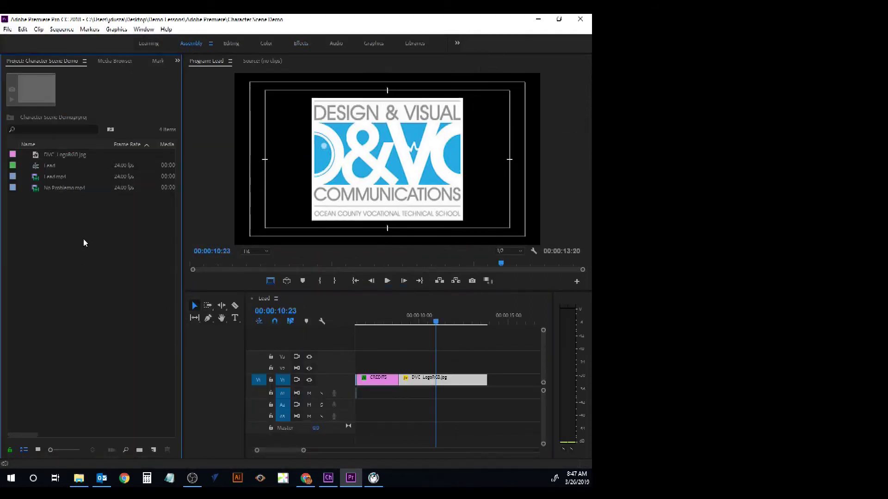
Step: Create a new sequence named "Actual Project" using the DV - NTSC Widescreen 32kHz preset
{"action": "left_click", "coordinate": [7, 29]}
{"action": "mouse_move", "coordinate": [26, 40]}
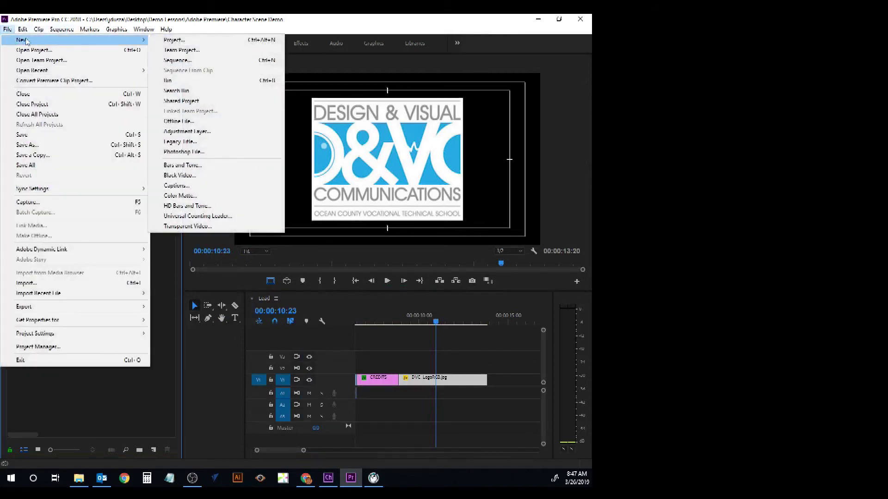
{"action": "left_click", "coordinate": [177, 61]}
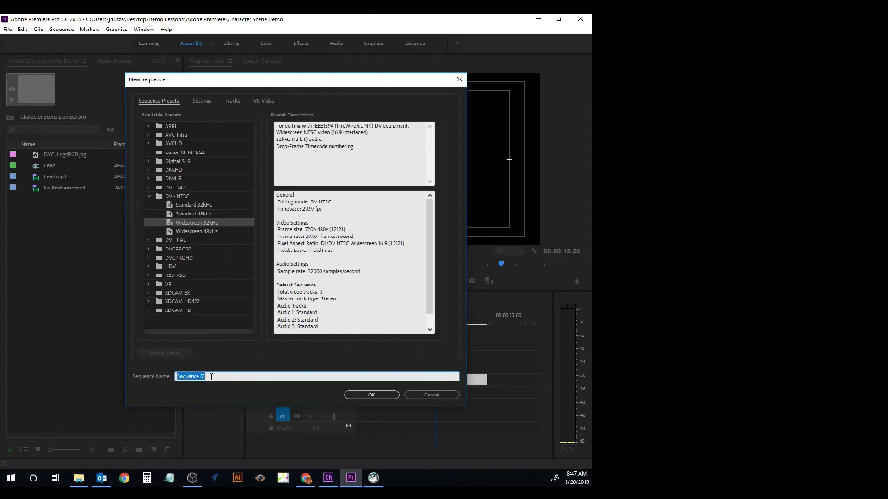
{"action": "type", "text": "Actual Project"}
{"action": "left_click", "coordinate": [374, 400]}
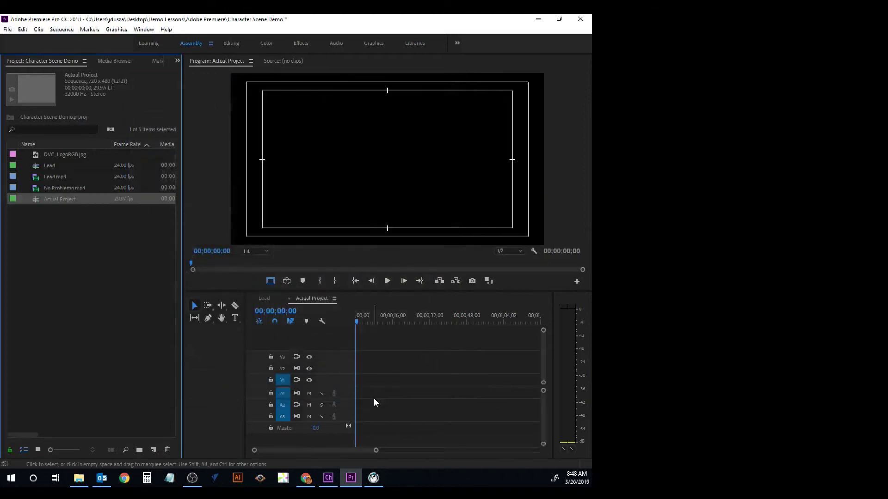
Step: Reopen the Lead sequence from the project bin and show its clips from the beginning
{"action": "left_click", "coordinate": [38, 451]}
{"action": "left_click", "coordinate": [24, 451]}
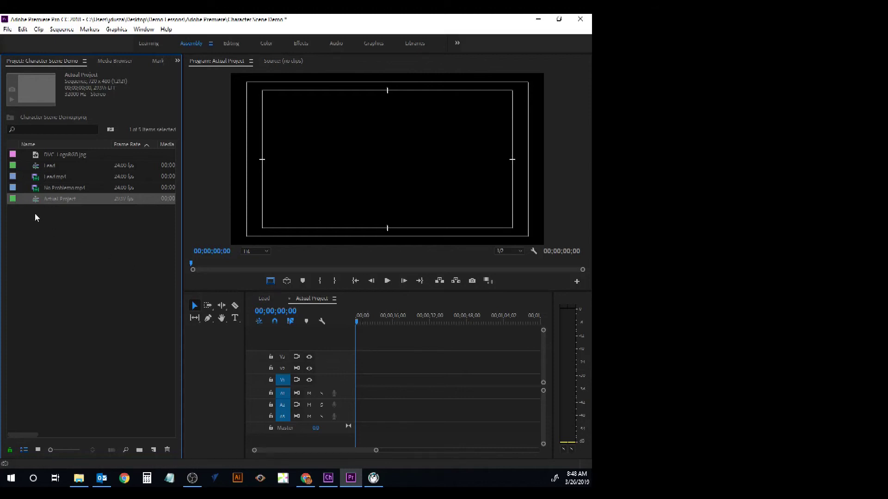
{"action": "double_click", "coordinate": [38, 168]}
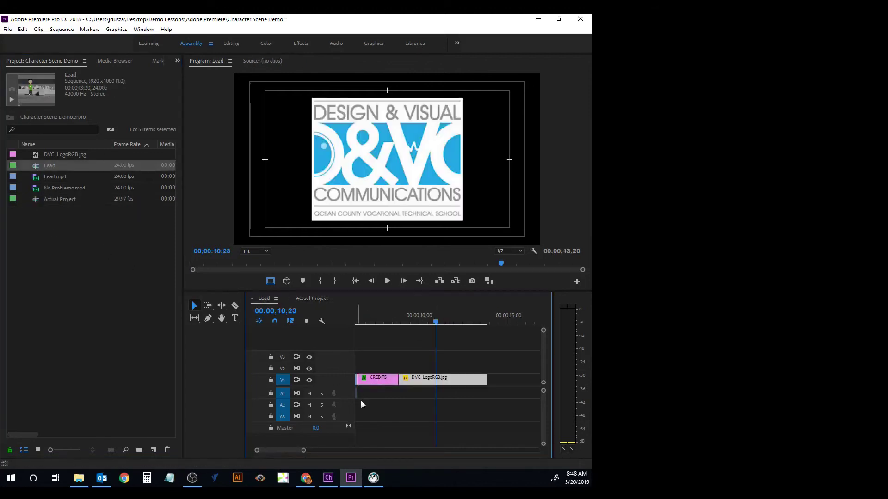
{"action": "left_click_drag", "start_coordinate": [303, 452], "coordinate": [285, 451]}
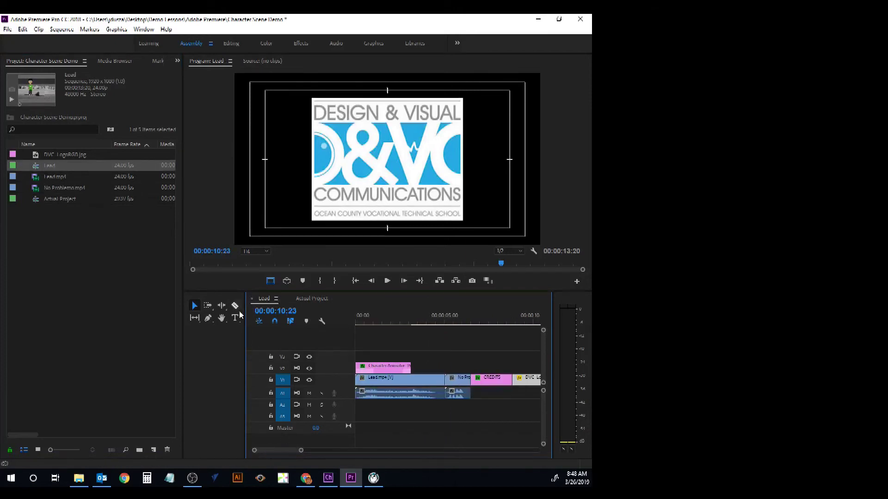
Step: Rename the Lead sequence in the project bin to a name beginning with "Dem"
{"action": "right_click", "coordinate": [51, 172]}
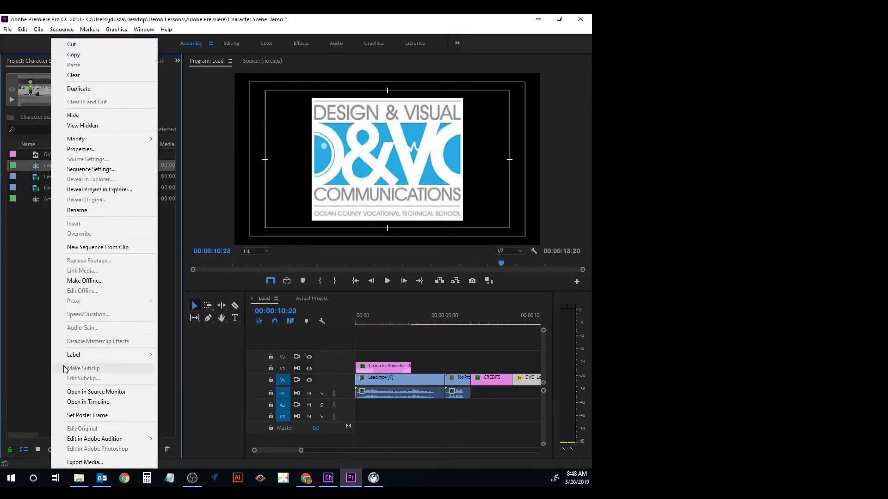
{"action": "left_click", "coordinate": [93, 210]}
{"action": "type", "text": "L"}
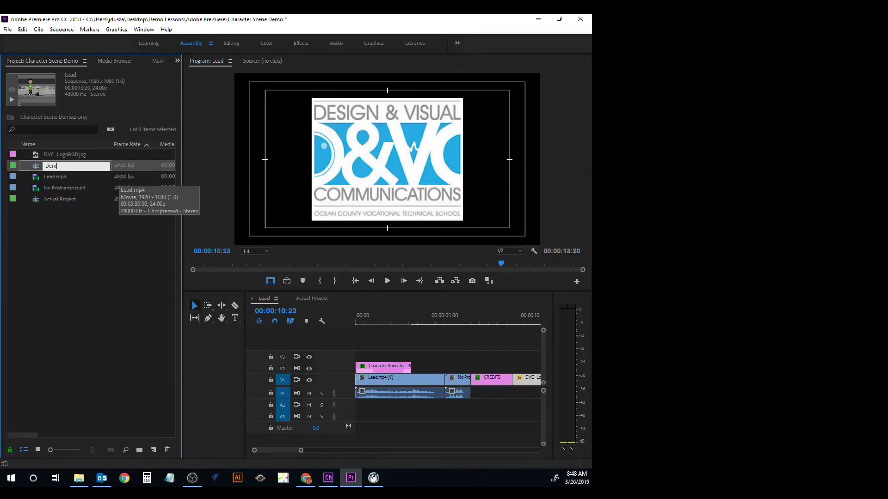
{"action": "left_click", "coordinate": [84, 214]}
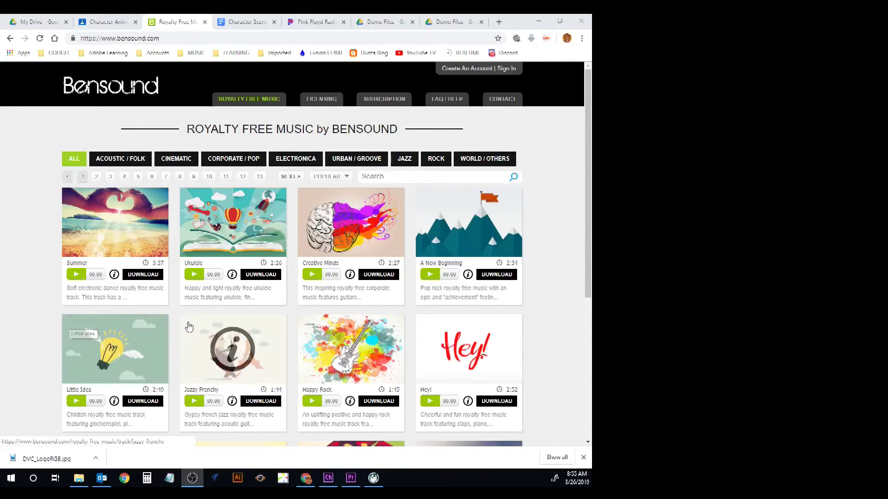
Step: Check the background music requirement in the Character Scene Score Sheet and show Bensound's Cinematic tracks
{"action": "left_click", "coordinate": [234, 23]}
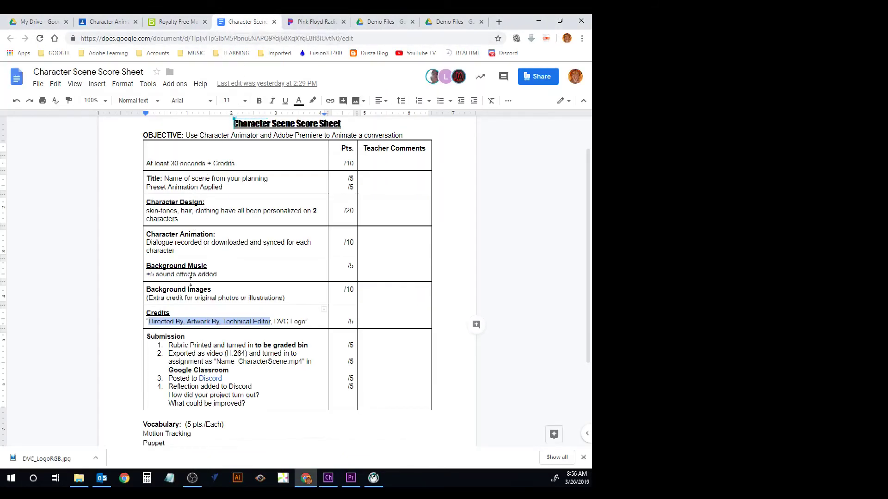
{"action": "left_click", "coordinate": [176, 22]}
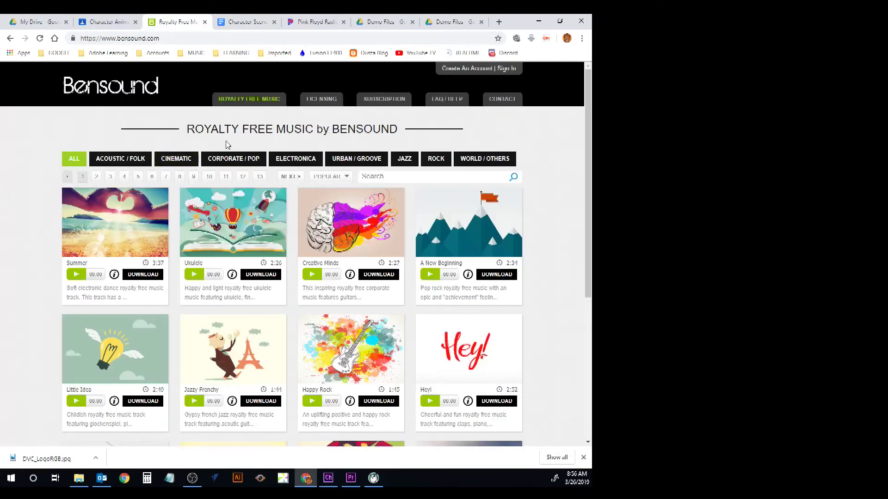
{"action": "left_click", "coordinate": [185, 161]}
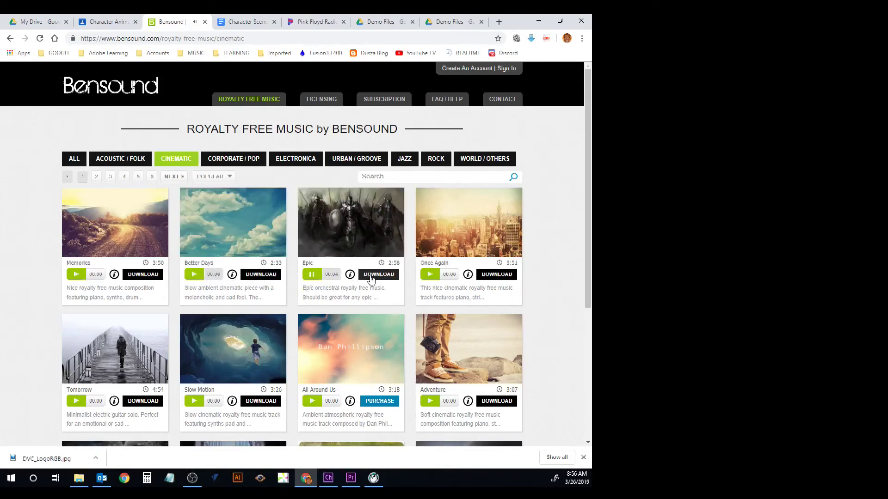
Step: Copy the Bensound music credit line and download the Epic track as an MP3 under the free Creative Commons license
{"action": "left_click", "coordinate": [373, 278]}
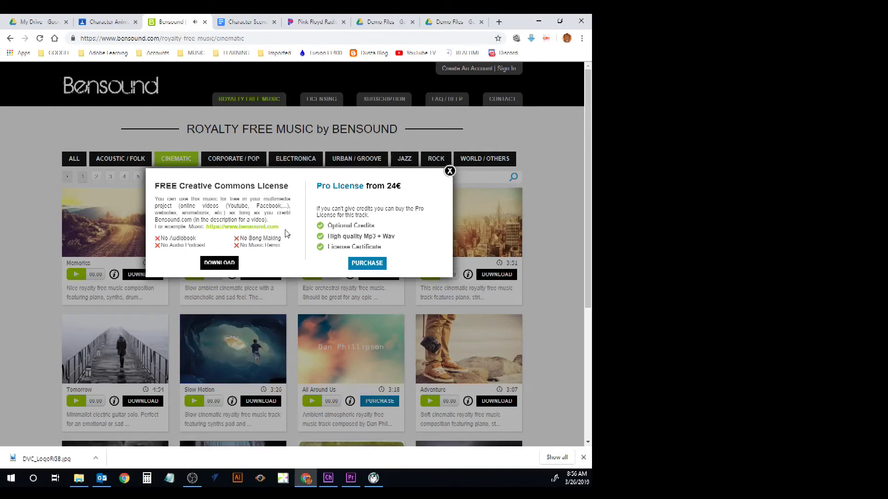
{"action": "left_click_drag", "start_coordinate": [279, 227], "coordinate": [194, 227]}
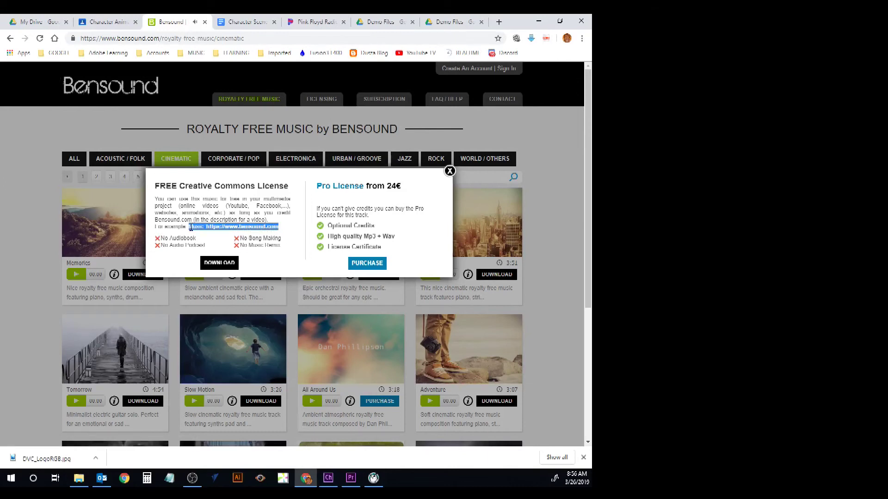
{"action": "left_click", "coordinate": [214, 261]}
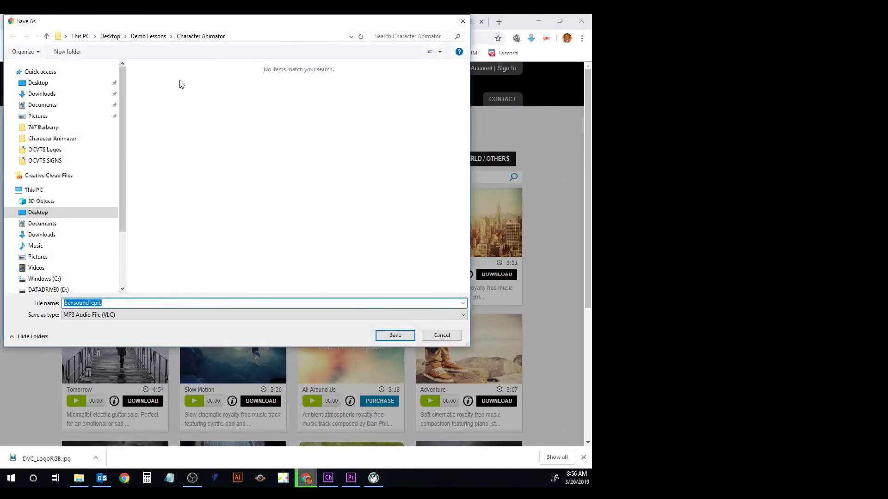
{"action": "left_click", "coordinate": [405, 338]}
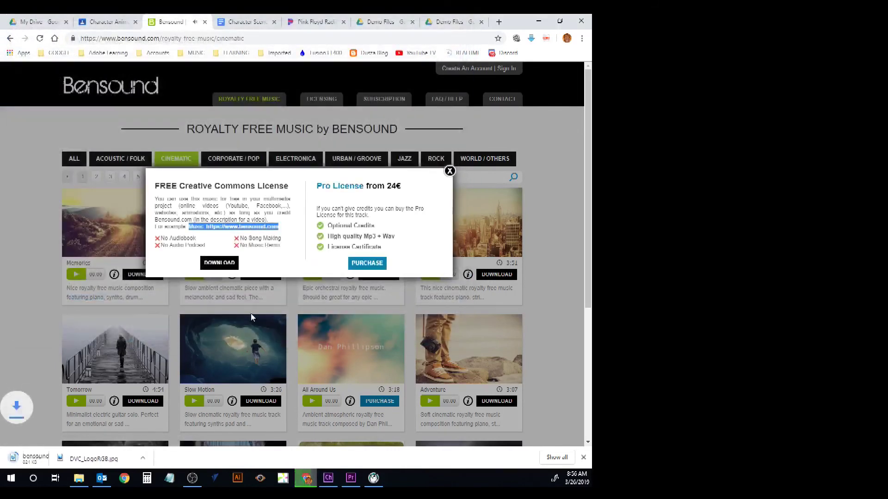
{"action": "left_click", "coordinate": [449, 172]}
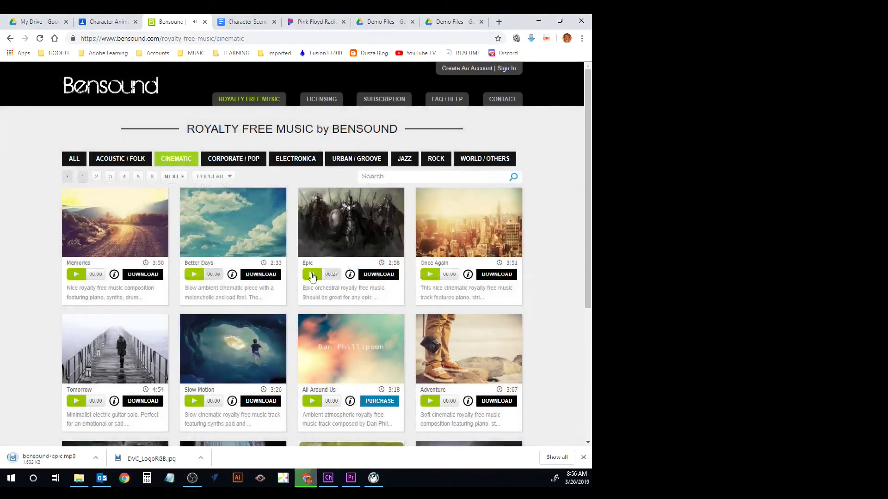
Step: Switch to Premiere Pro, import bensound-epic.mp3 and place it at the start of audio track A2 in the Demo sequence
{"action": "left_click", "coordinate": [350, 478]}
{"action": "right_click", "coordinate": [43, 257]}
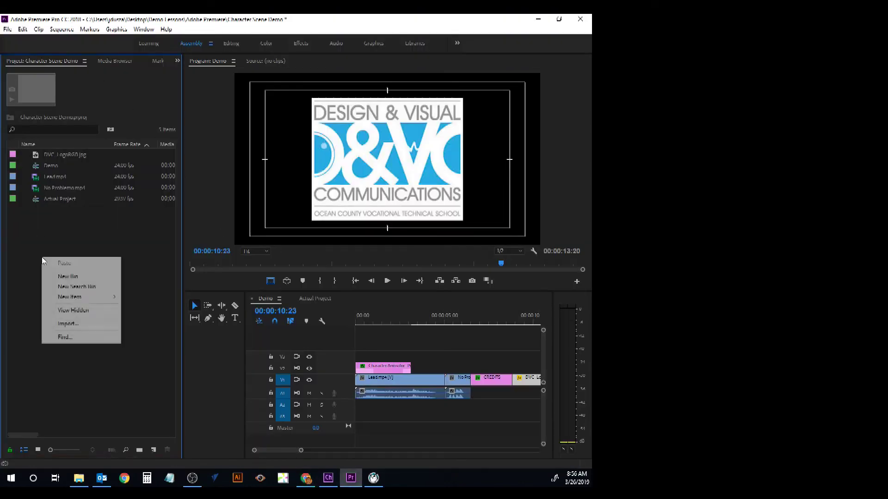
{"action": "left_click", "coordinate": [115, 323]}
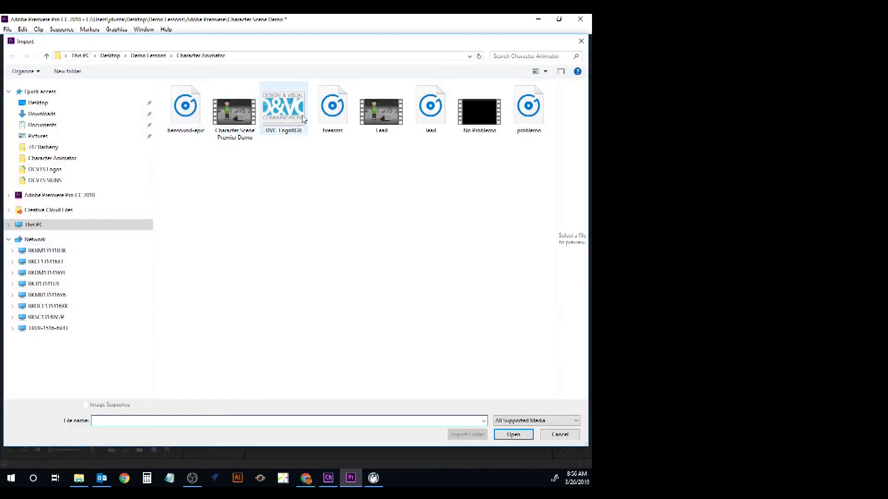
{"action": "left_click", "coordinate": [185, 109]}
{"action": "left_click", "coordinate": [513, 434]}
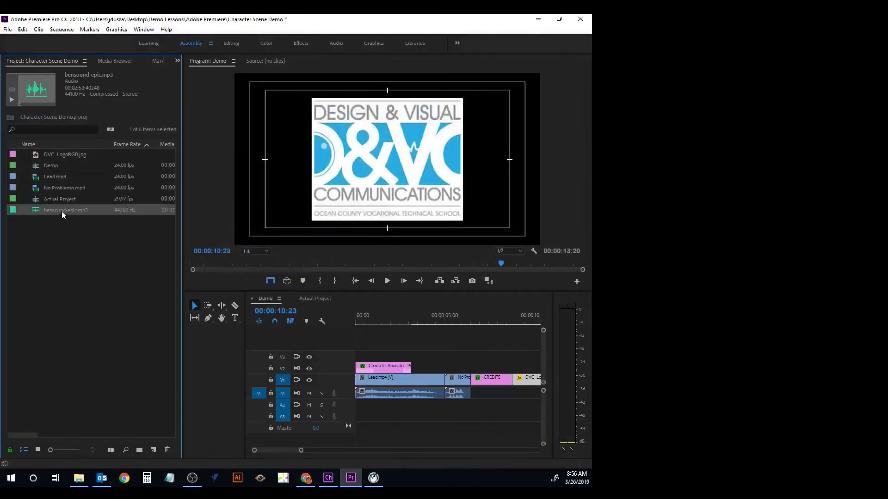
{"action": "left_click_drag", "start_coordinate": [67, 219], "coordinate": [362, 412]}
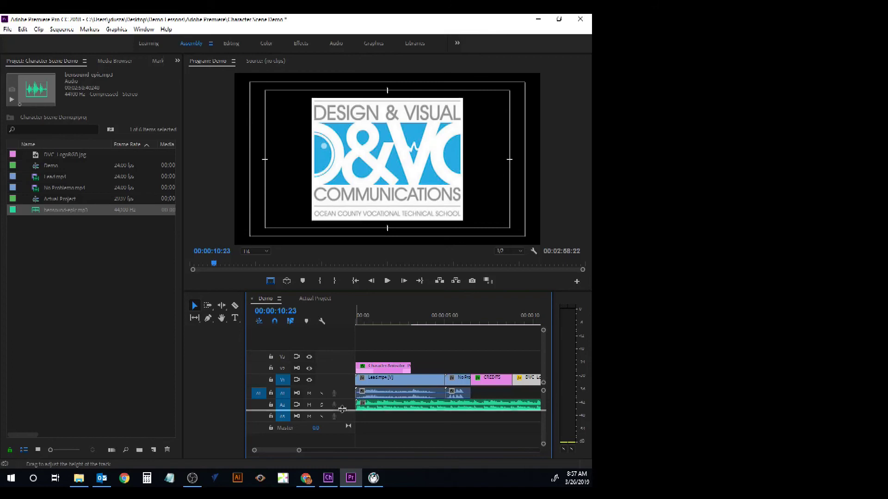
Step: Make audio track A2 taller and lower the music clip's volume line
{"action": "left_click_drag", "start_coordinate": [343, 423], "coordinate": [343, 435]}
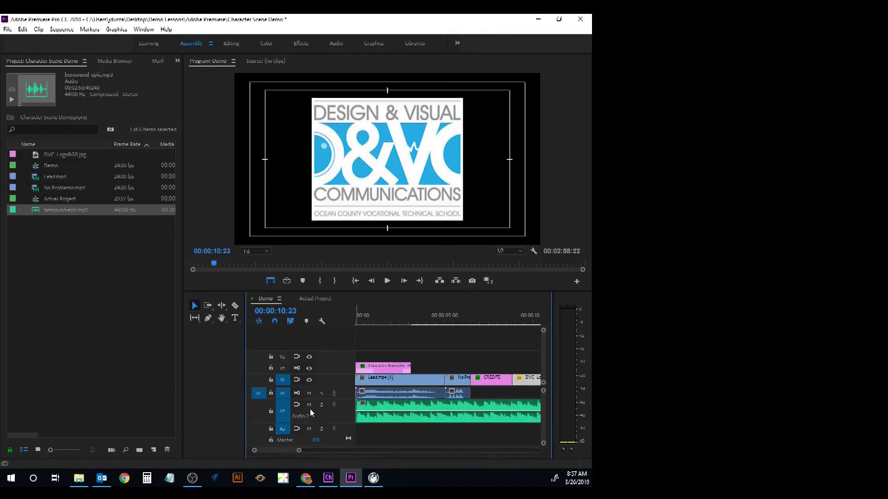
{"action": "left_click_drag", "start_coordinate": [315, 422], "coordinate": [323, 410]}
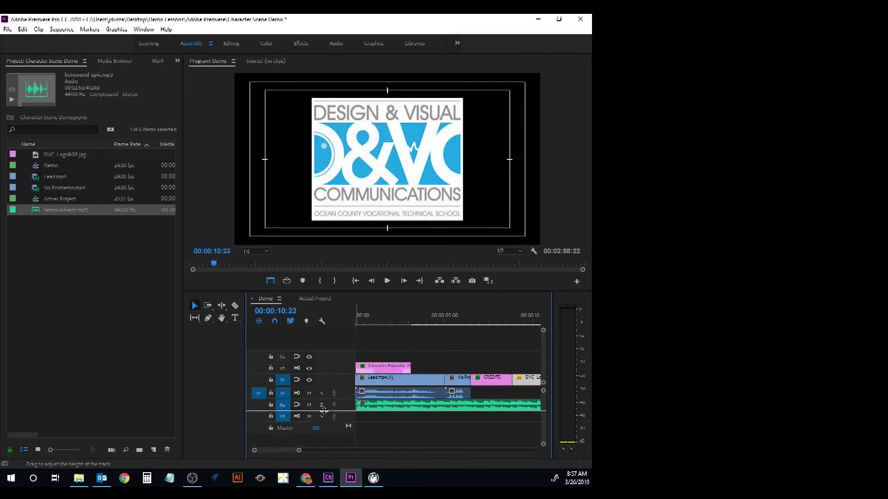
{"action": "left_click_drag", "start_coordinate": [322, 423], "coordinate": [325, 436]}
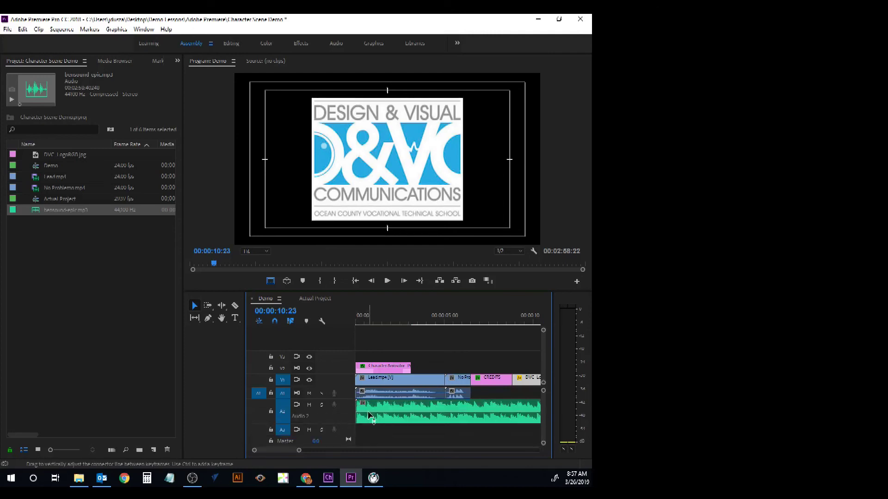
{"action": "left_click", "coordinate": [400, 414]}
{"action": "left_click_drag", "start_coordinate": [398, 413], "coordinate": [396, 417]}
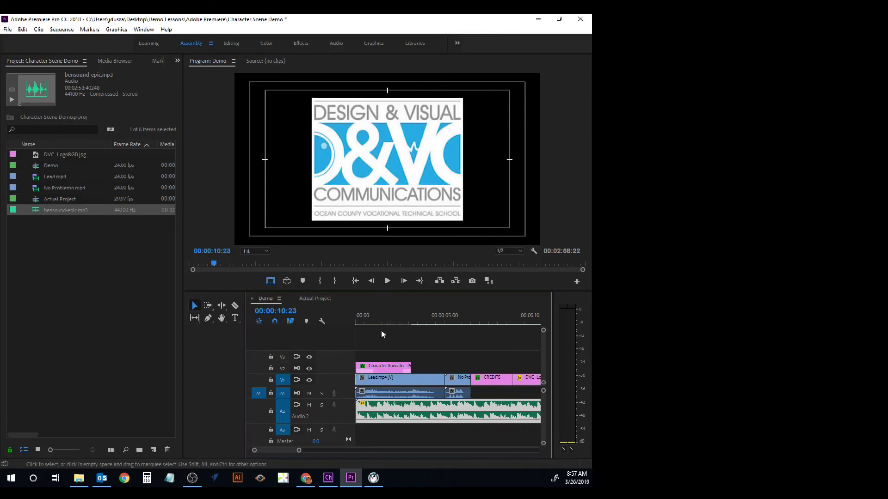
Step: Lower the music clip's volume further on the enlarged A2 track and play the sequence from the start through the credits
{"action": "left_click", "coordinate": [357, 318]}
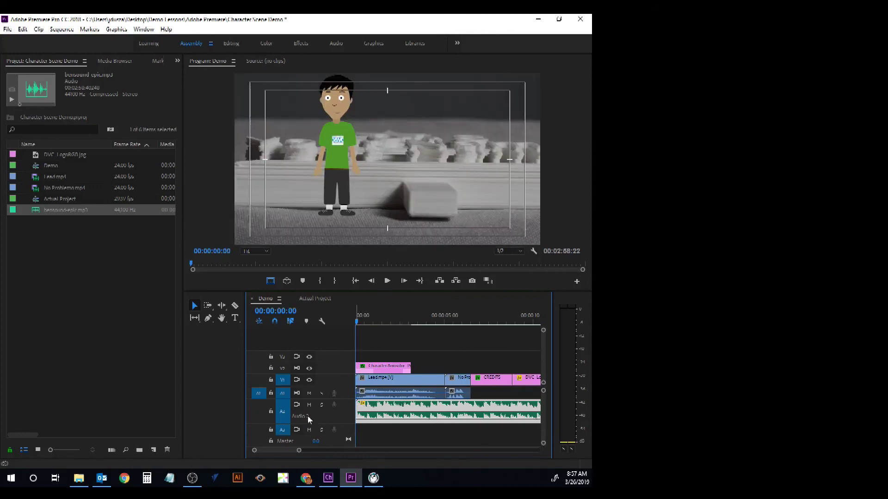
{"action": "left_click_drag", "start_coordinate": [309, 424], "coordinate": [310, 415]}
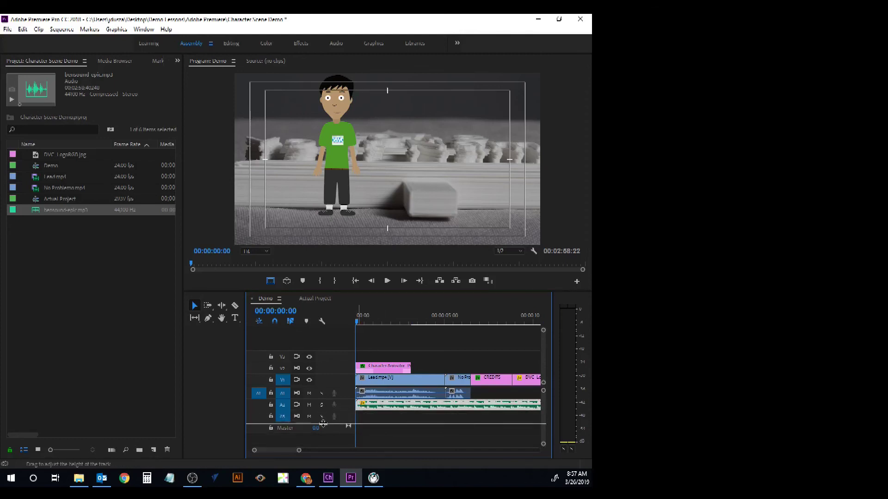
{"action": "scroll", "coordinate": [373, 411], "scroll_direction": "up", "scroll_amount": 2}
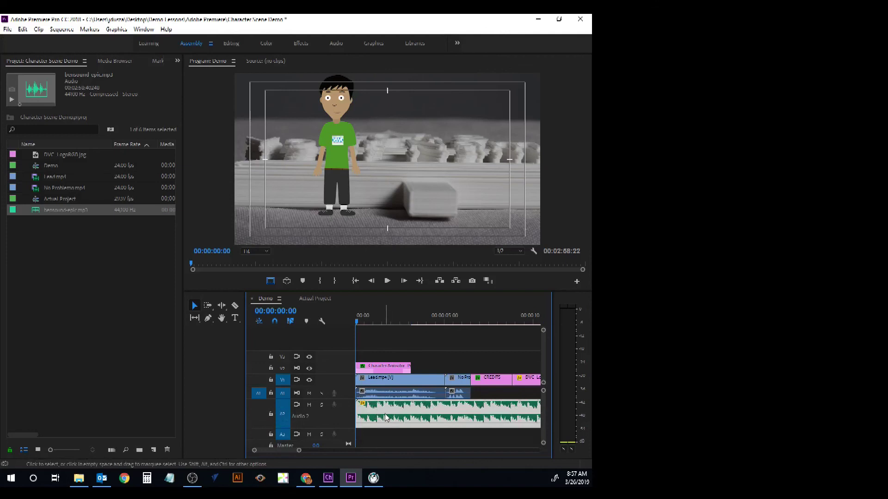
{"action": "left_click", "coordinate": [412, 420]}
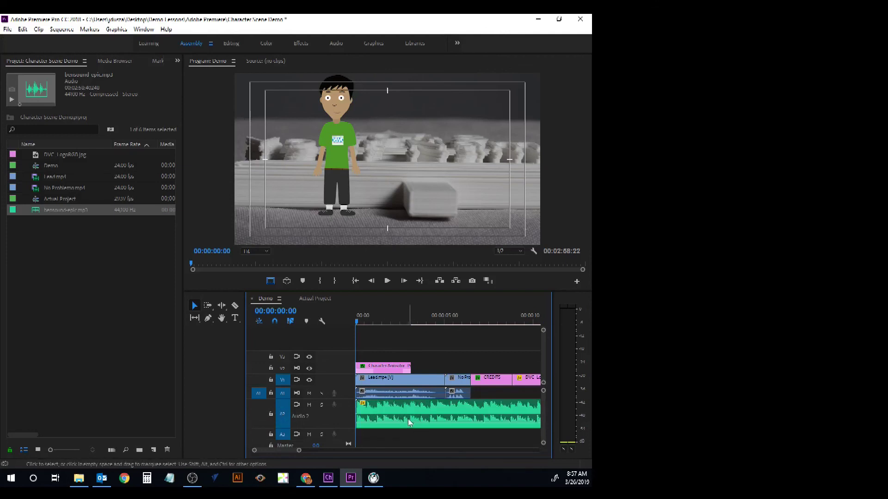
{"action": "left_click_drag", "start_coordinate": [407, 419], "coordinate": [409, 431]}
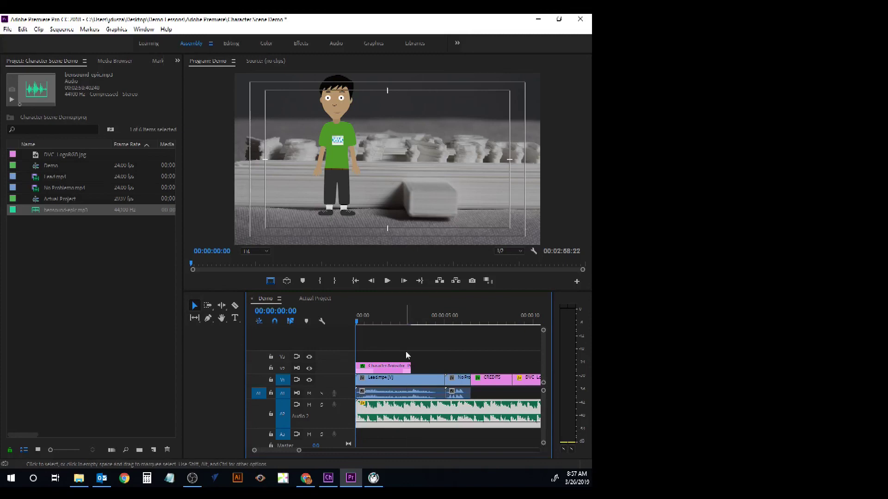
{"action": "left_click", "coordinate": [387, 281]}
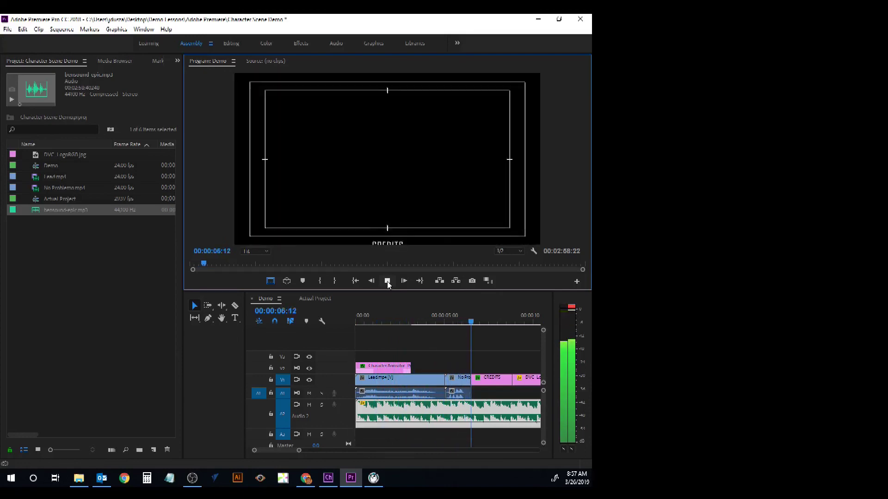
{"action": "left_click", "coordinate": [387, 282]}
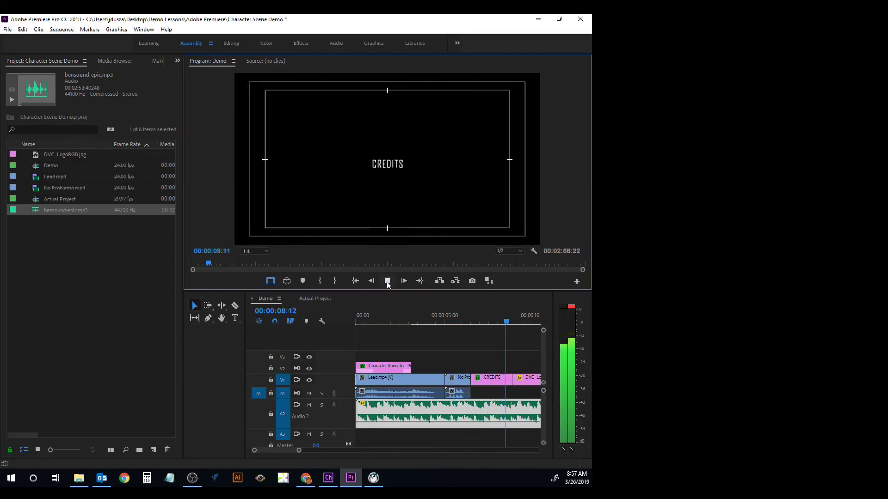
{"action": "left_click_drag", "start_coordinate": [283, 450], "coordinate": [344, 455]}
{"action": "left_click", "coordinate": [418, 381]}
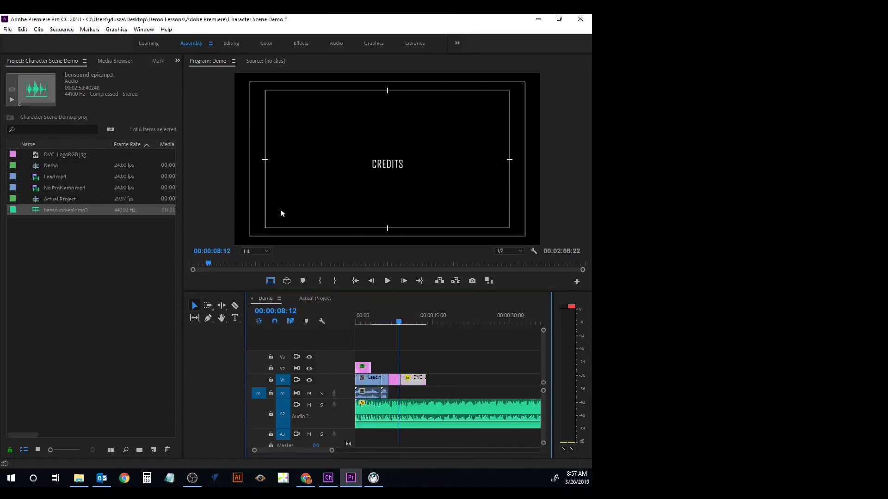
{"action": "left_click", "coordinate": [236, 318]}
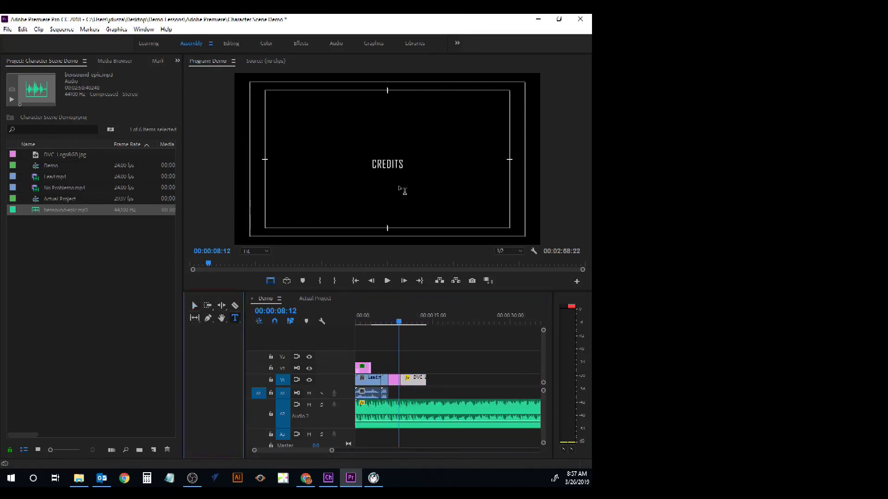
{"action": "left_click", "coordinate": [402, 164]}
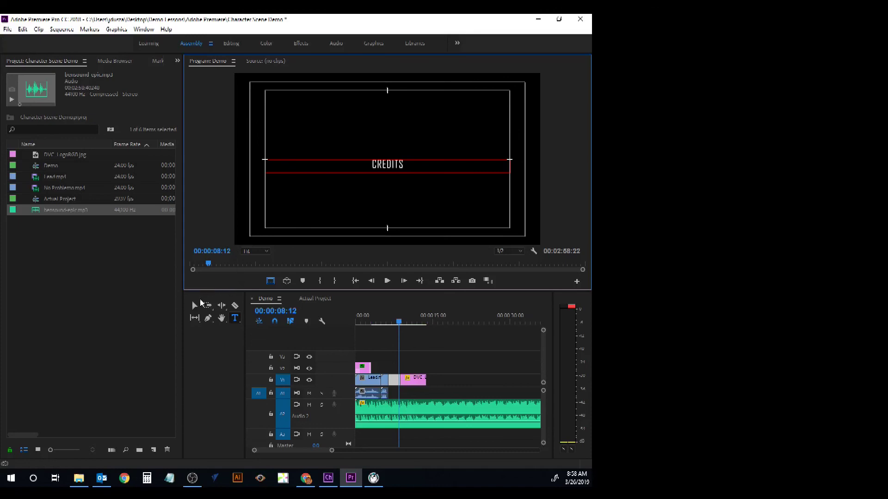
{"action": "left_click", "coordinate": [199, 304]}
{"action": "double_click", "coordinate": [386, 174]}
{"action": "key", "text": "Return"}
{"action": "type", "text": "Music: https://www.bensound.com"}
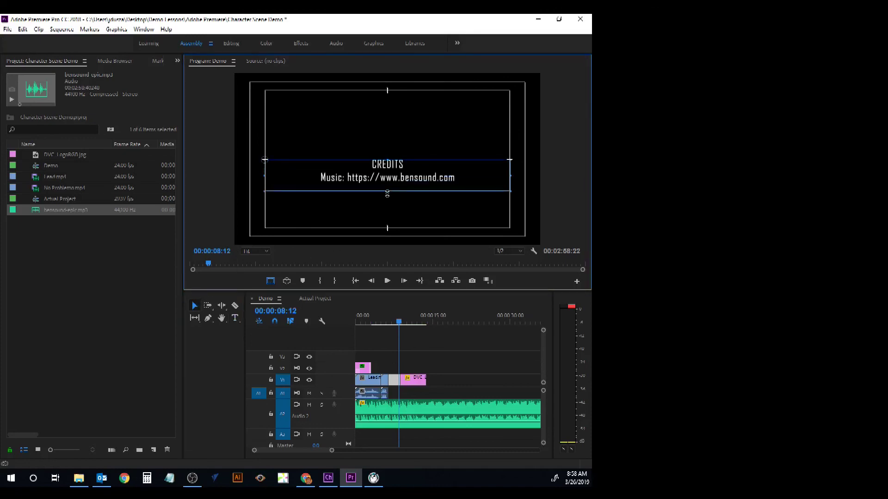
Step: Tighten the height of the credits text box around its two lines and save the project
{"action": "left_click_drag", "start_coordinate": [388, 194], "coordinate": [388, 191]}
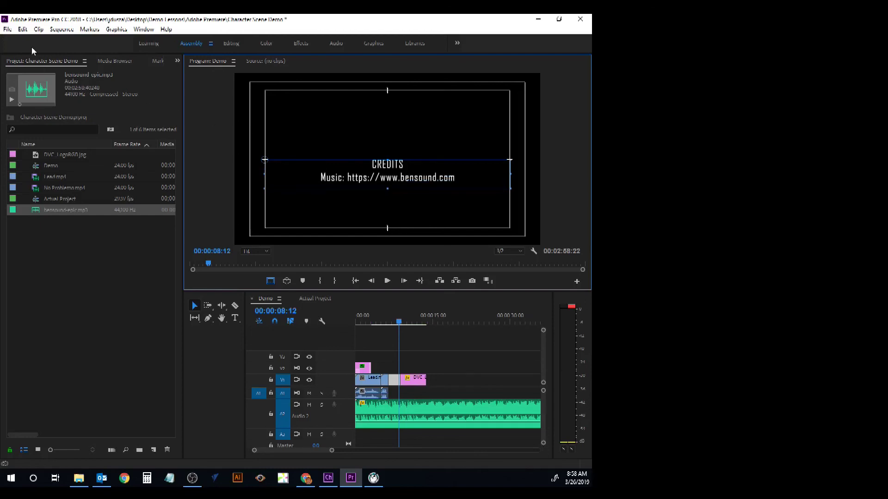
{"action": "left_click", "coordinate": [8, 29]}
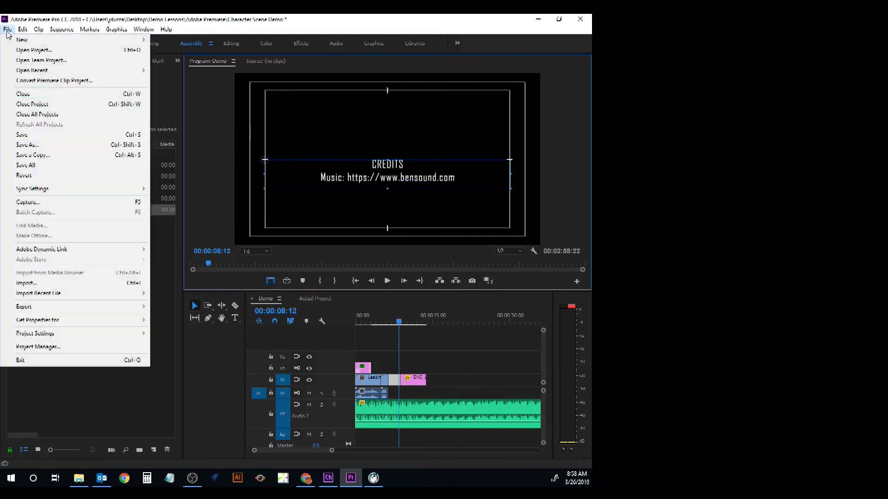
{"action": "left_click", "coordinate": [18, 123]}
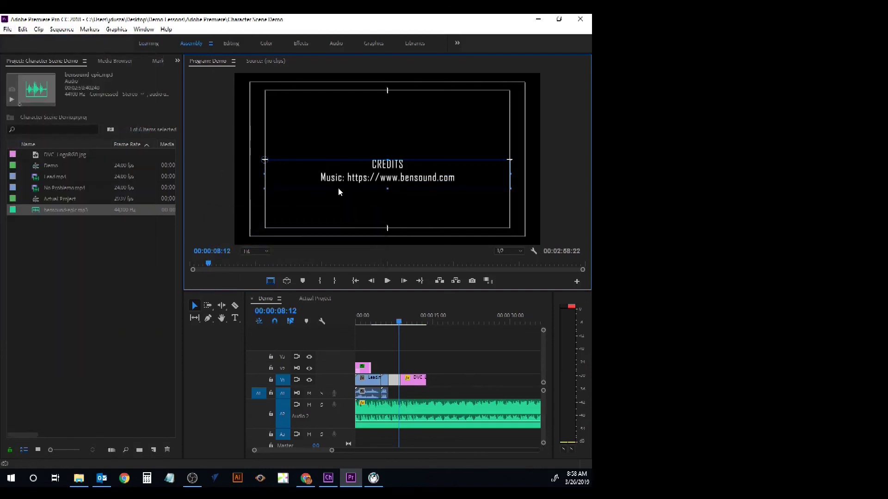